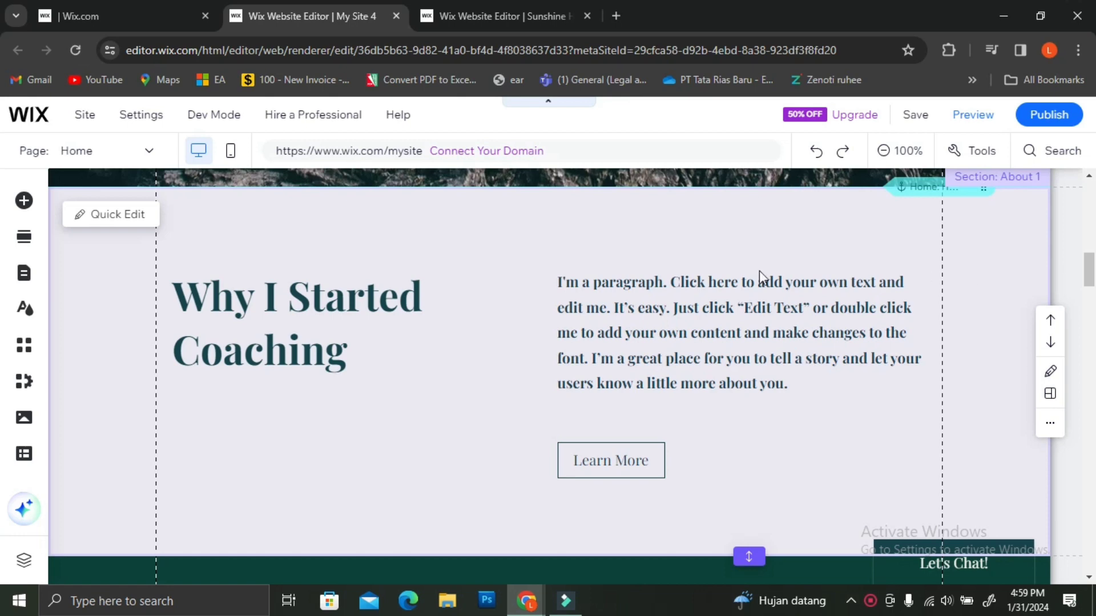
# - Look through the Welcome templates among the sections available to add to the Home page
pyautogui.scroll(-5, 483, 317)
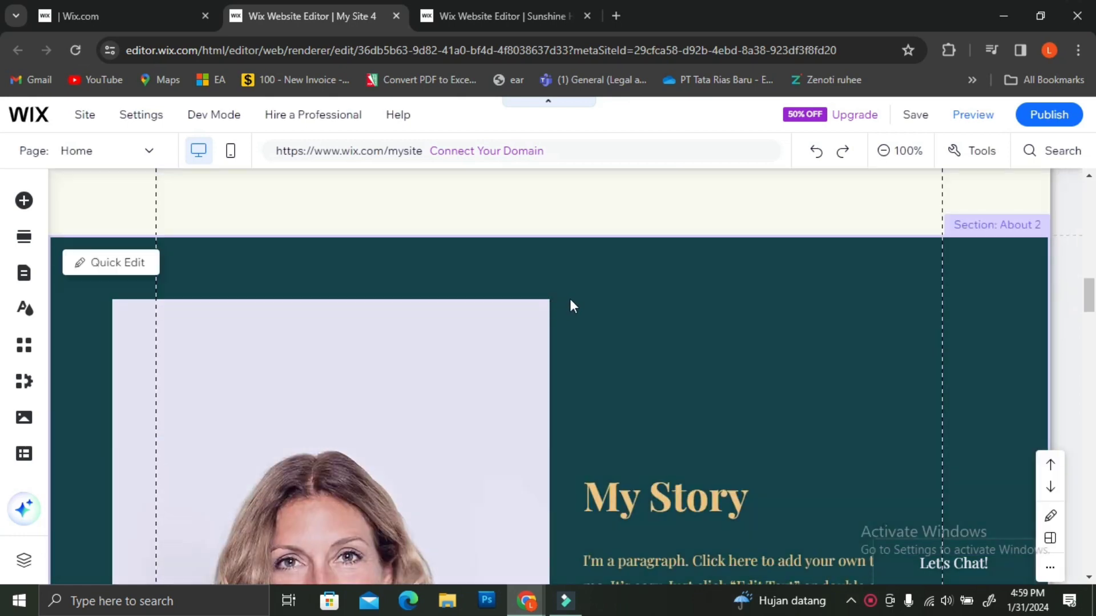
pyautogui.scroll(3, 846, 295)
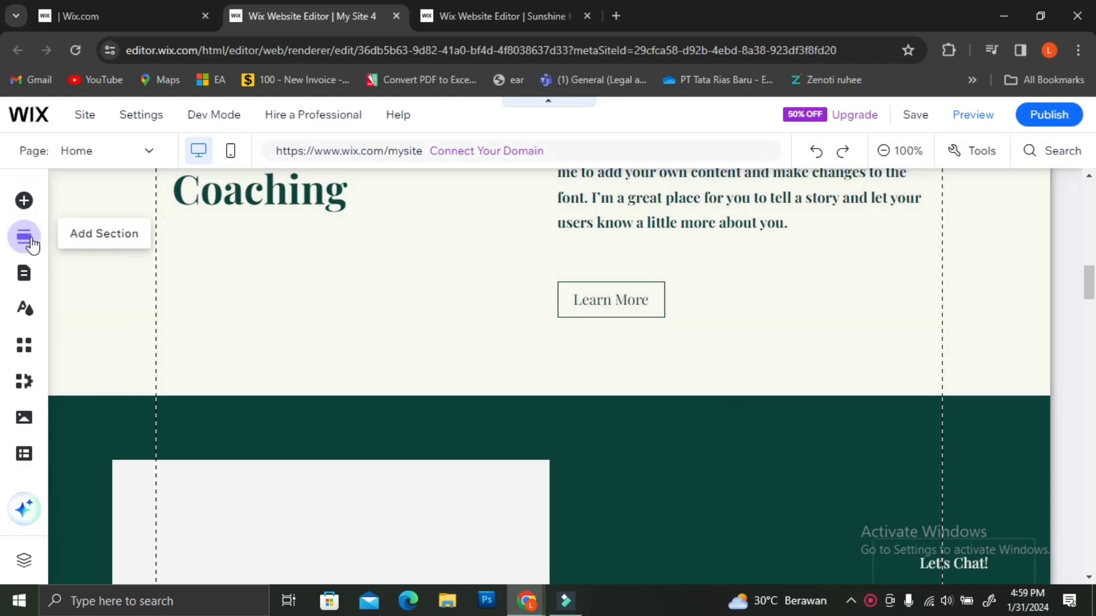
pyautogui.click(31, 243)
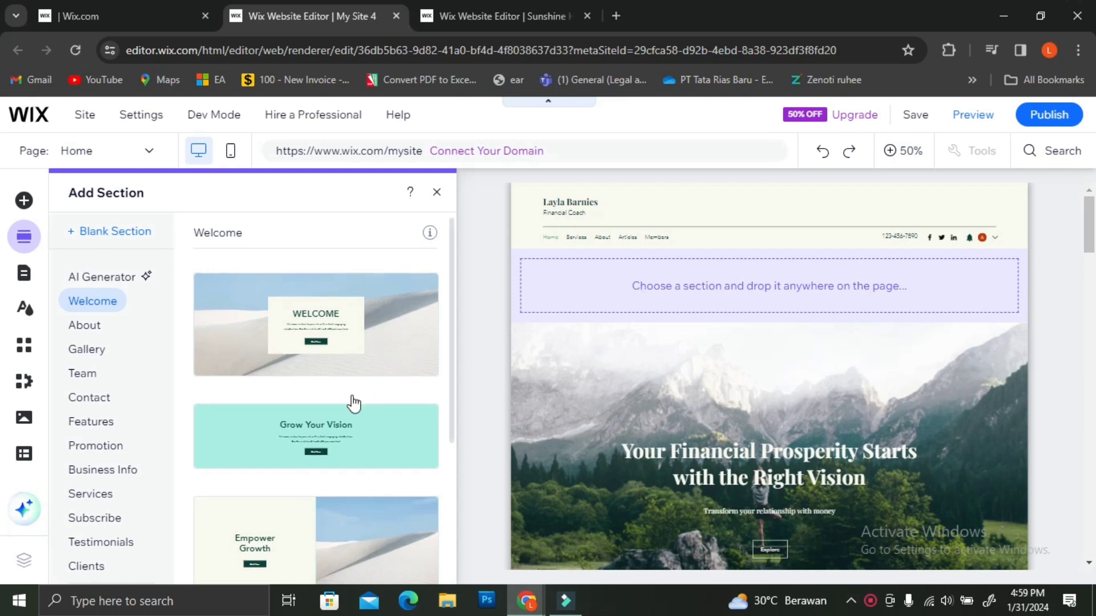
pyautogui.scroll(-3, 352, 399)
pyautogui.scroll(-1, 368, 400)
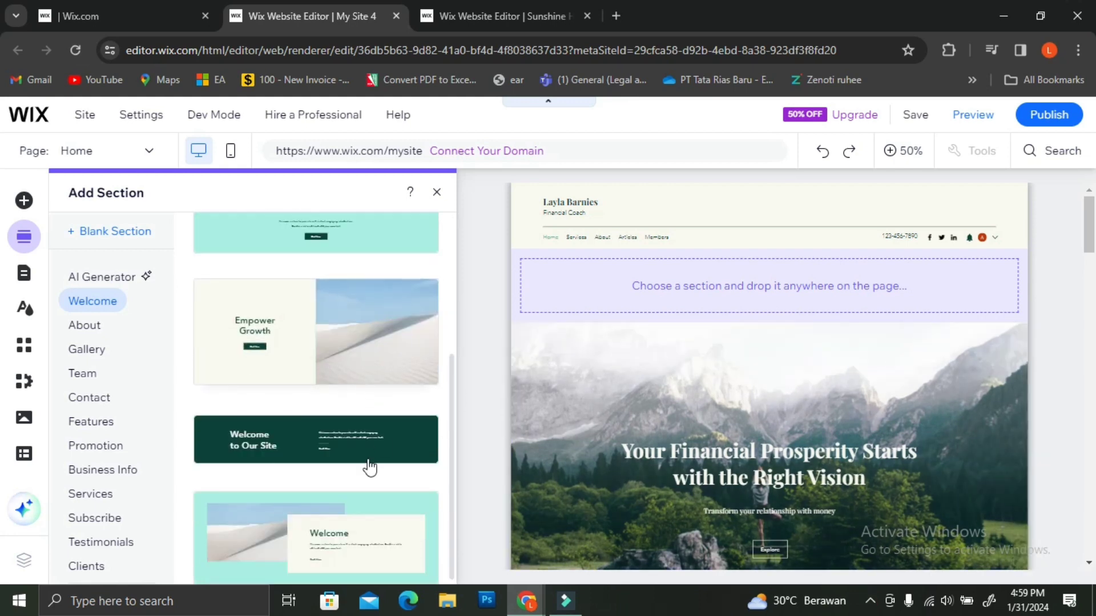
pyautogui.scroll(4, 320, 416)
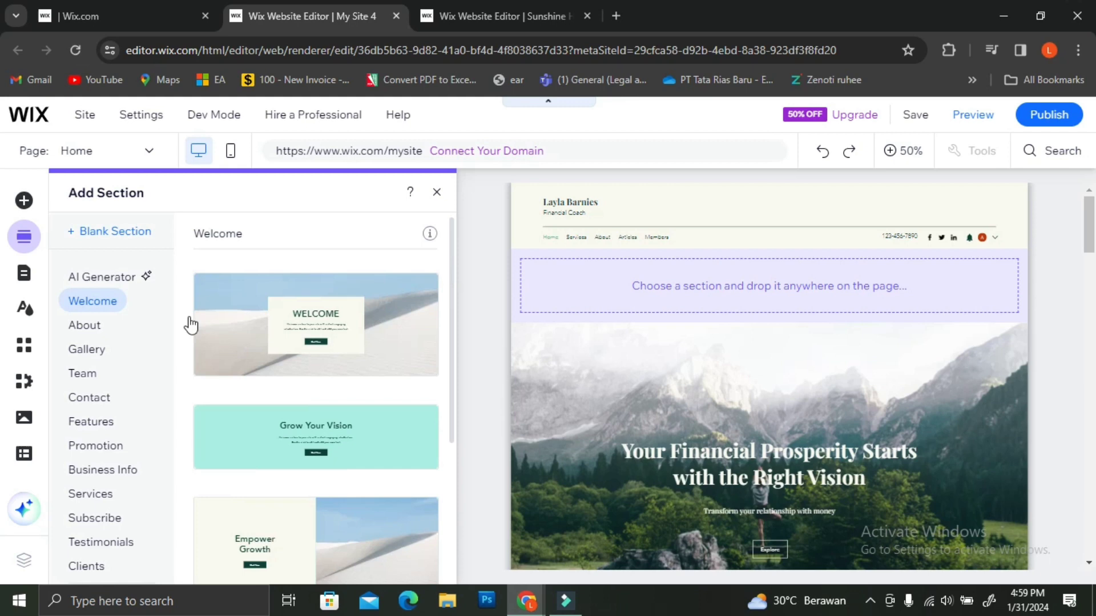
# - Add the dark green "Get 30% Off" Promotion section below the "Why I Started Coaching" section
pyautogui.click(92, 325)
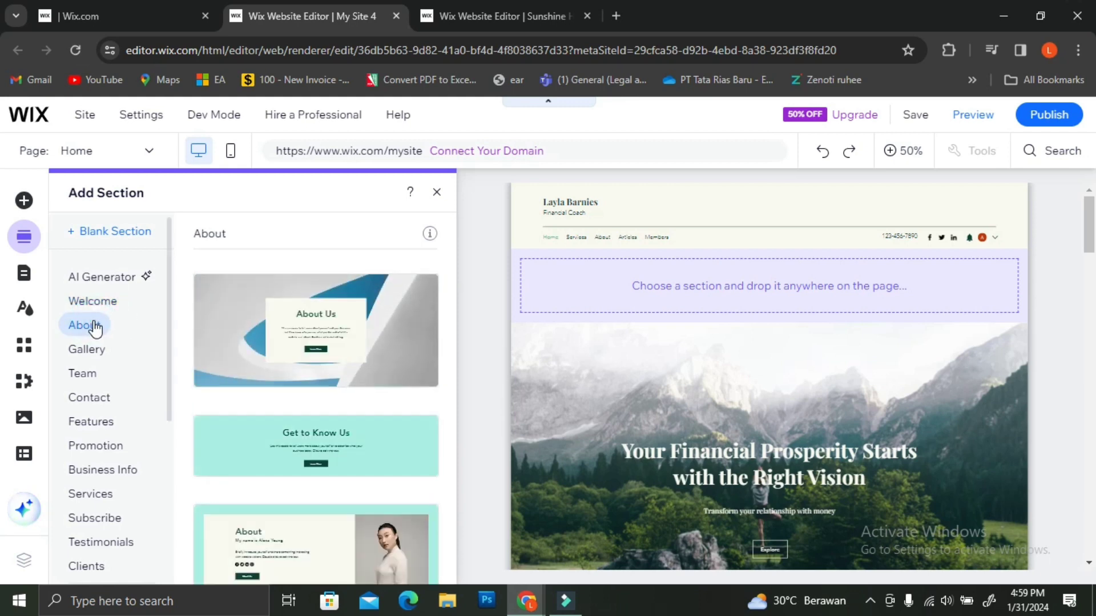
pyautogui.scroll(-2, 93, 382)
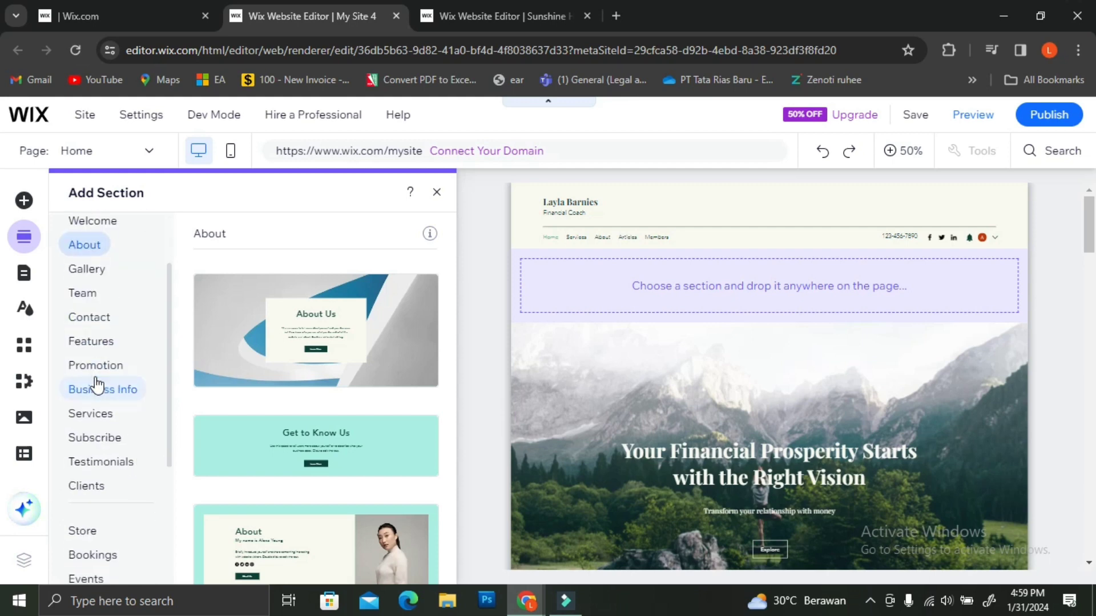
pyautogui.click(109, 344)
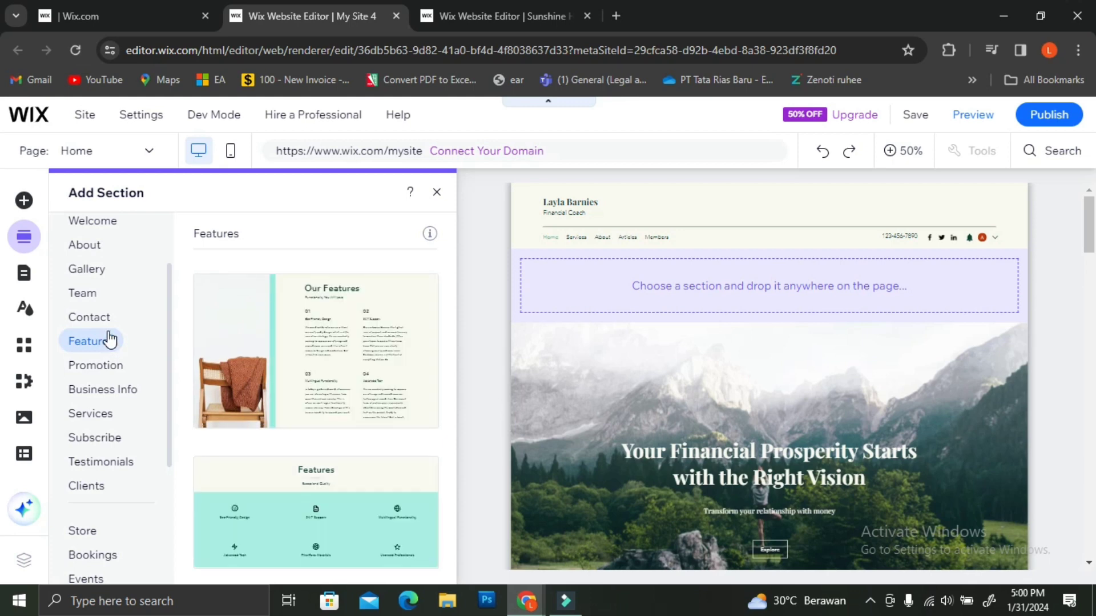
pyautogui.click(107, 364)
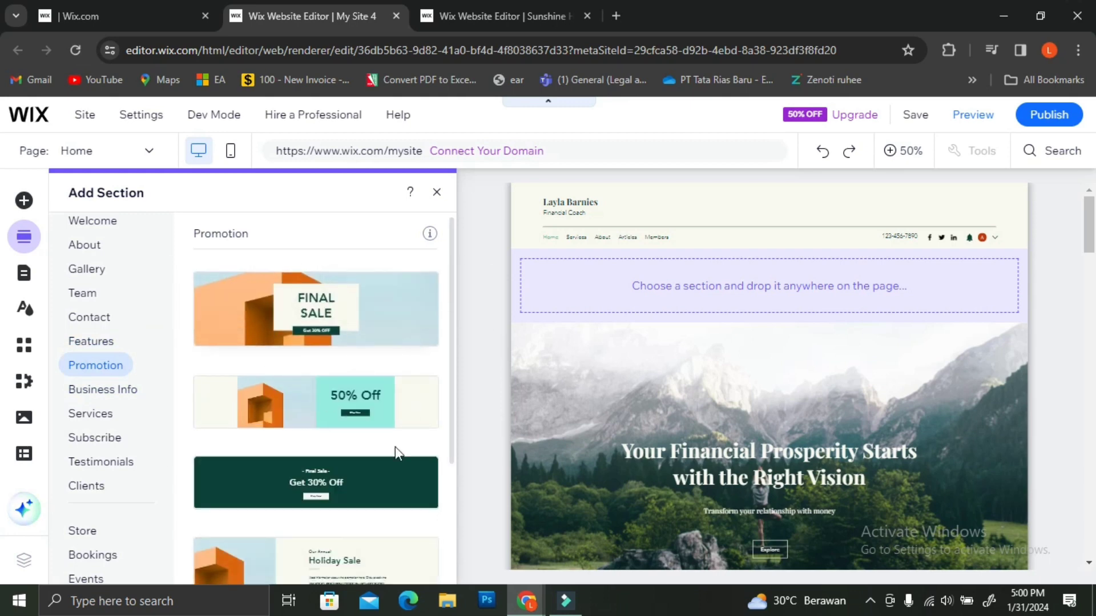
pyautogui.moveTo(251, 483); pyautogui.dragTo(713, 471)
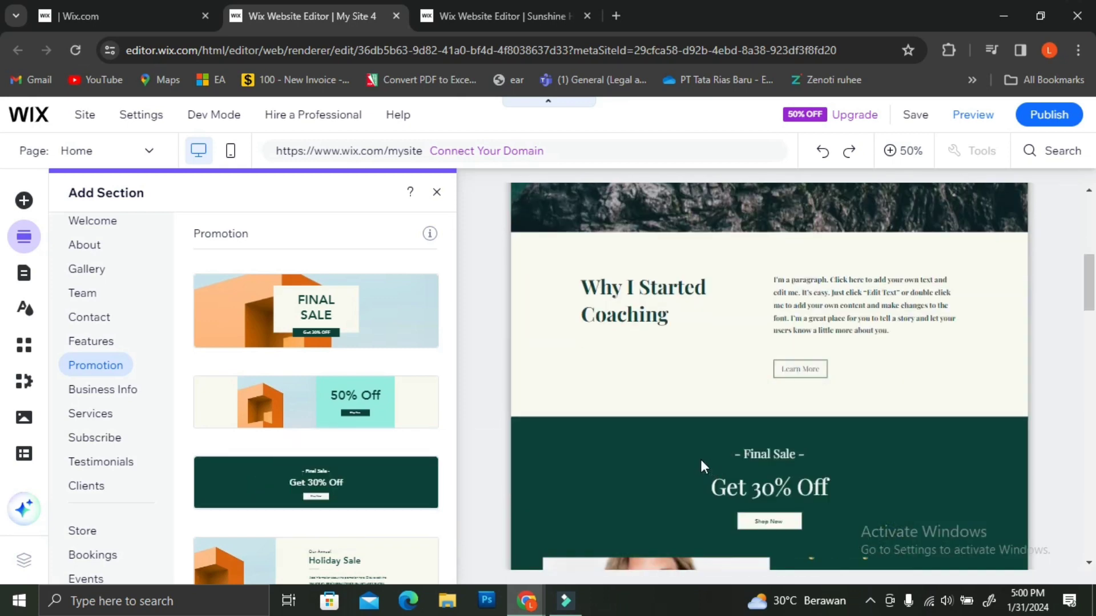
pyautogui.click(710, 368)
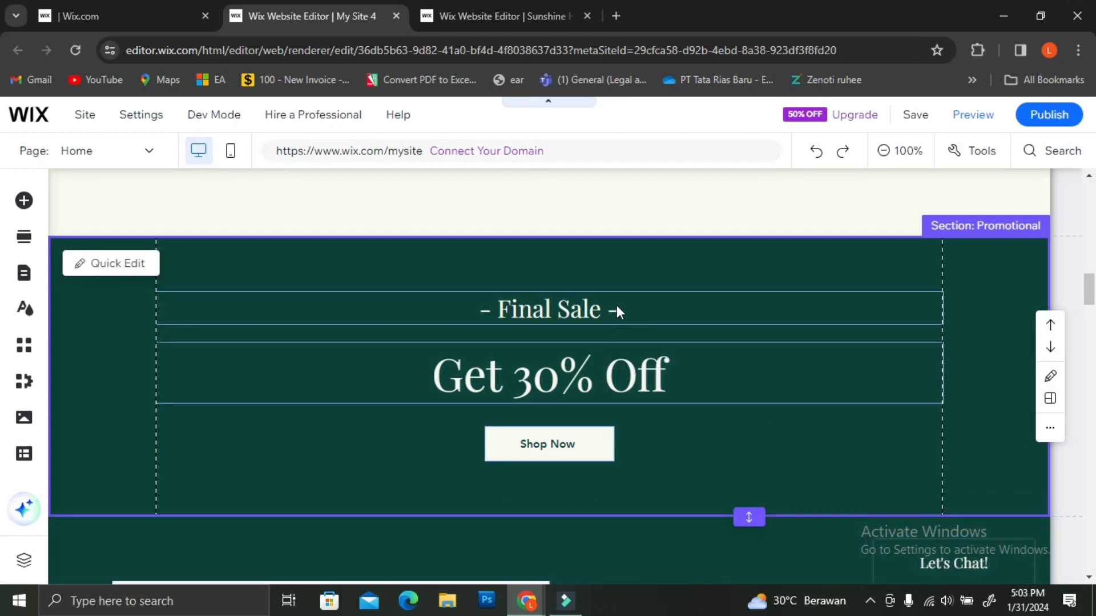
# - Narrow the "Final Sale" and "Get 30% Off" text boxes to the section's right side and move the "Shop Now" button beneath them
pyautogui.click(617, 311)
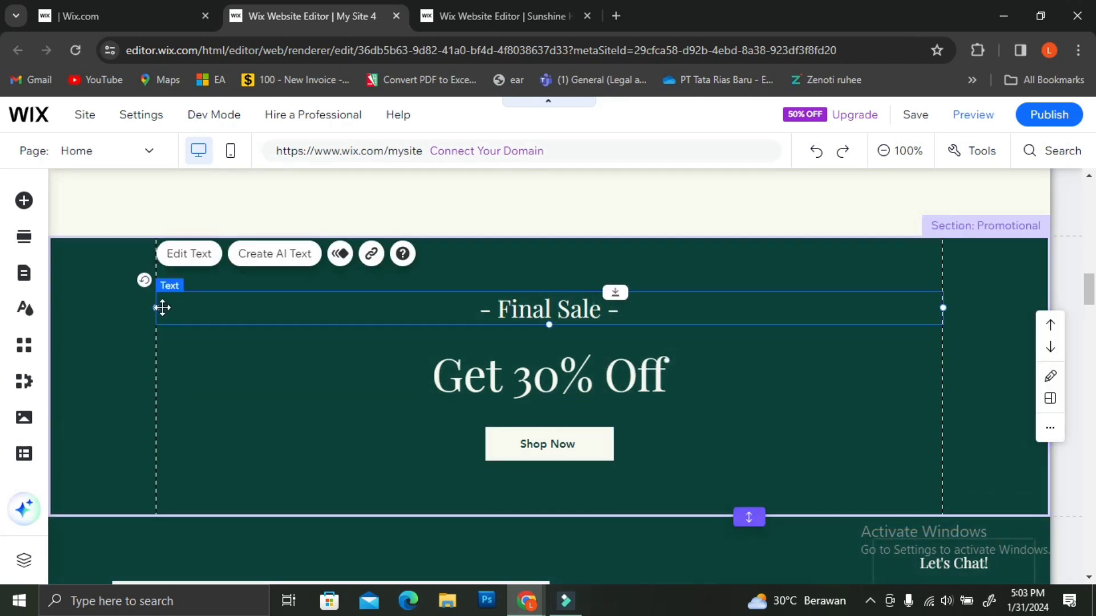
pyautogui.moveTo(157, 307); pyautogui.dragTo(640, 322)
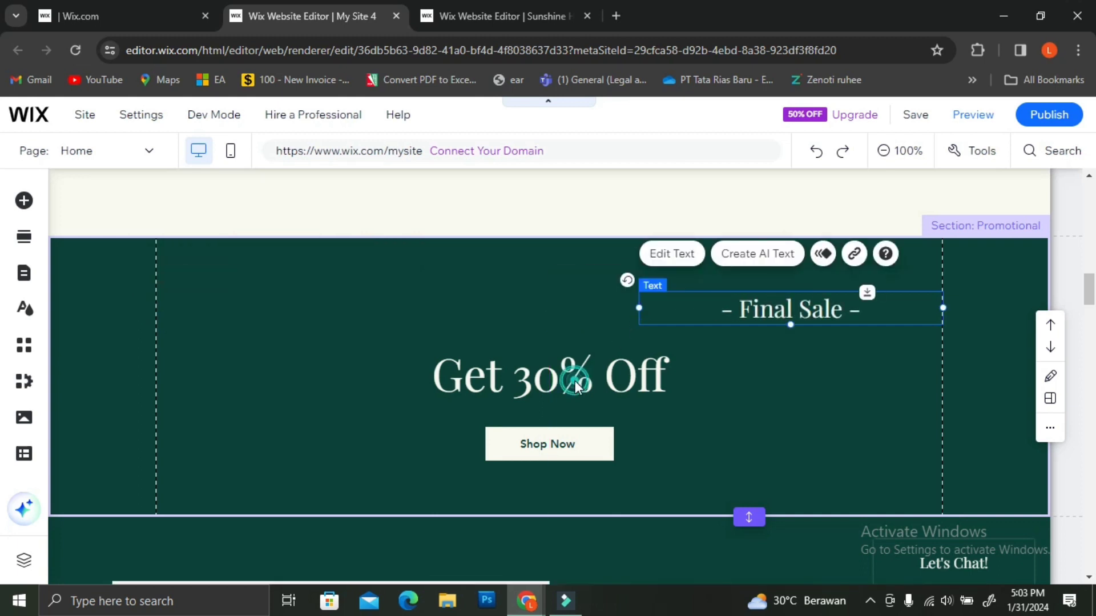
pyautogui.click(198, 379)
pyautogui.moveTo(154, 372); pyautogui.dragTo(636, 386)
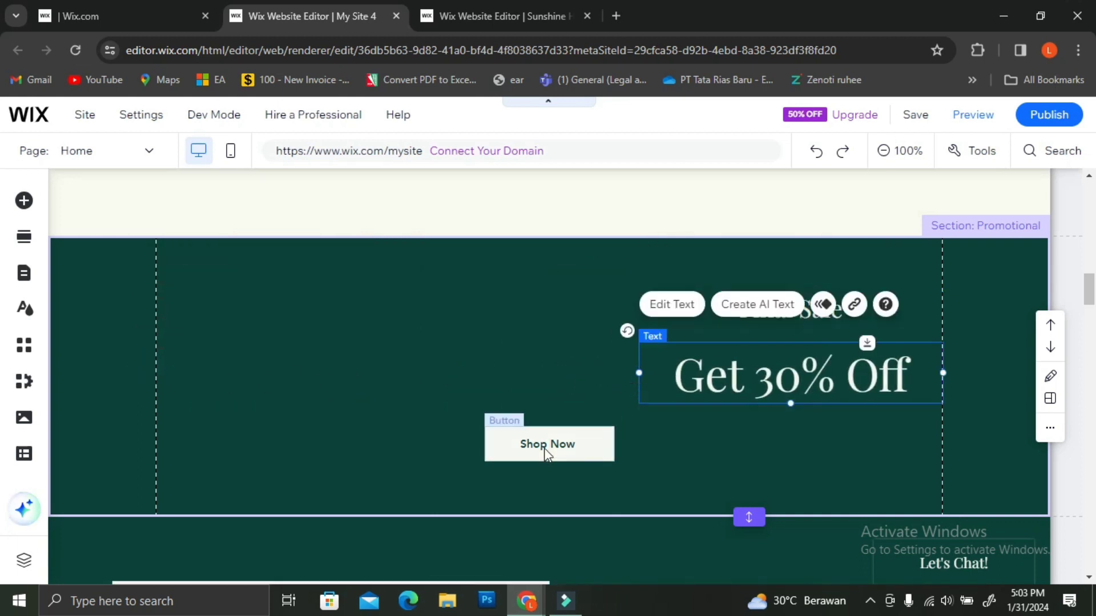
pyautogui.moveTo(597, 451); pyautogui.dragTo(795, 460)
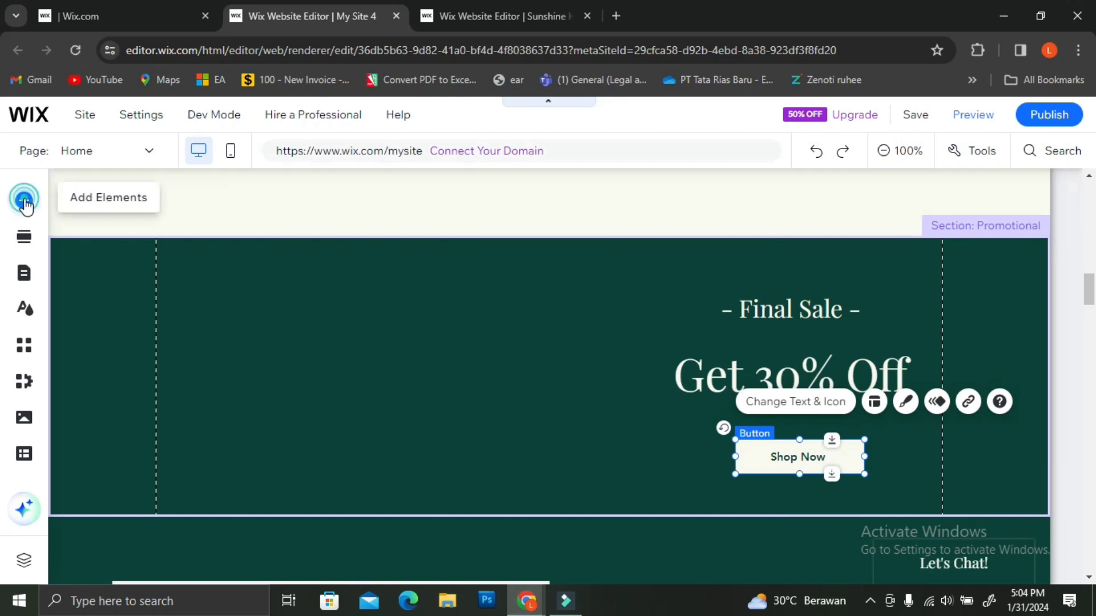
# - Browse the element categories available to add, including Text, Strip, Decorative, Menu & Anchor and the Box types
pyautogui.click(24, 202)
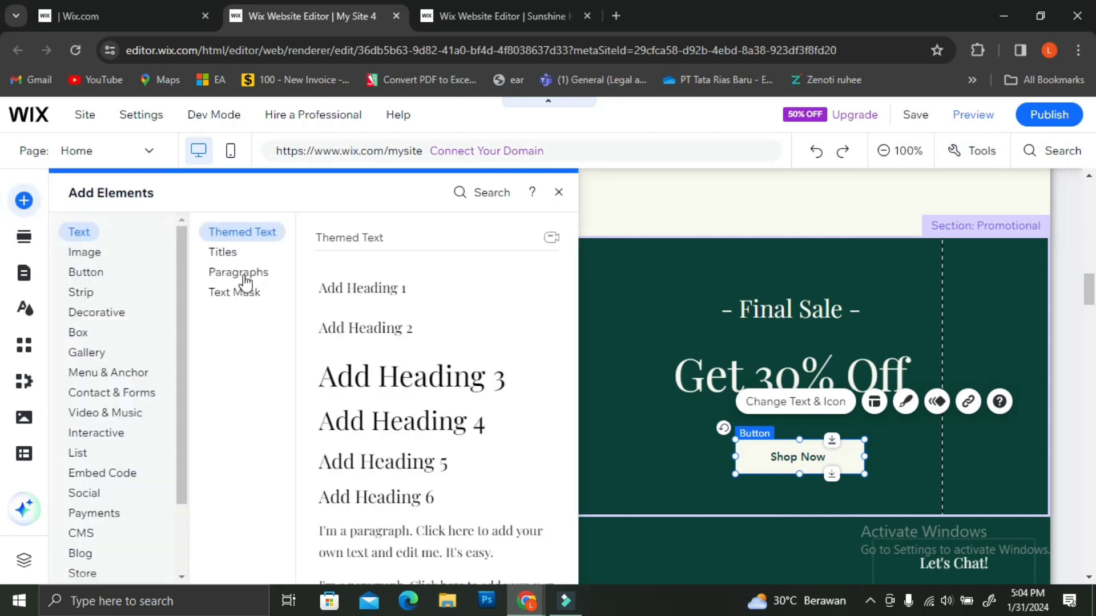
pyautogui.click(264, 292)
pyautogui.click(100, 296)
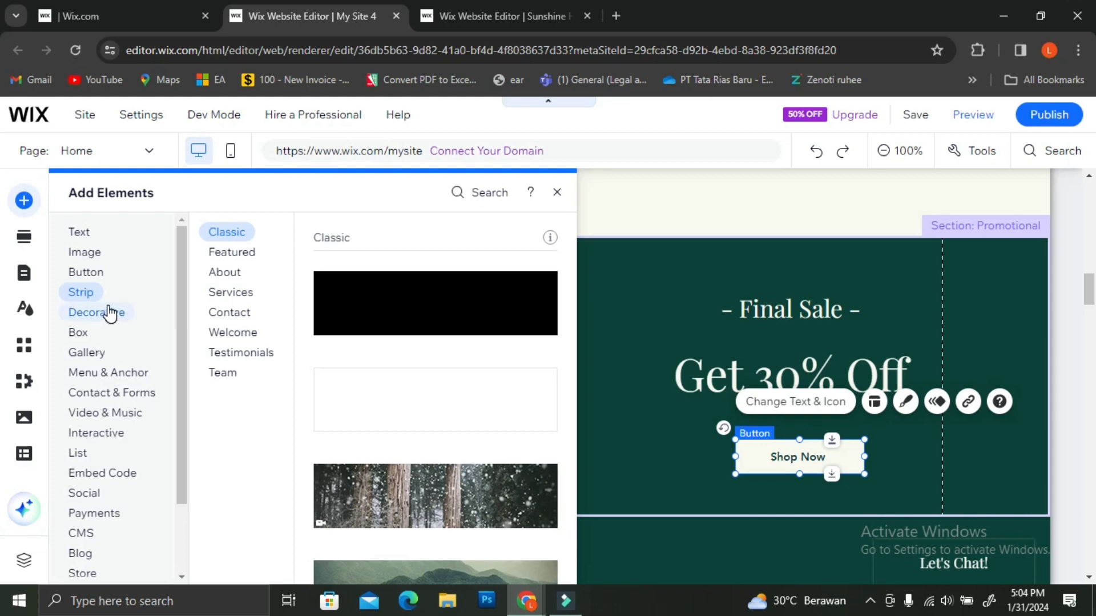
pyautogui.click(110, 313)
pyautogui.click(77, 333)
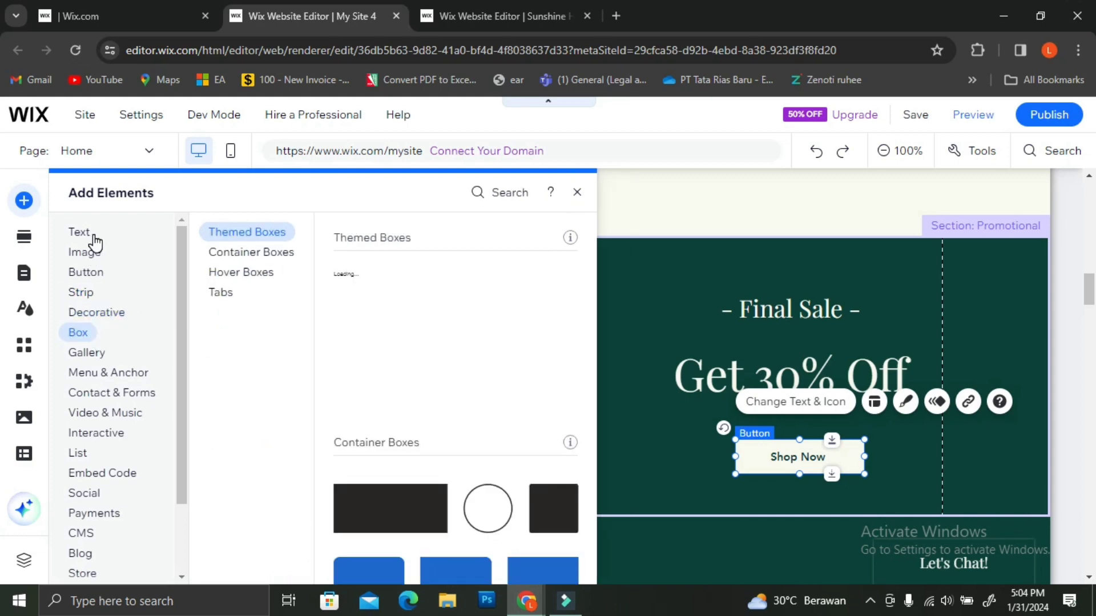
pyautogui.click(92, 293)
pyautogui.click(93, 314)
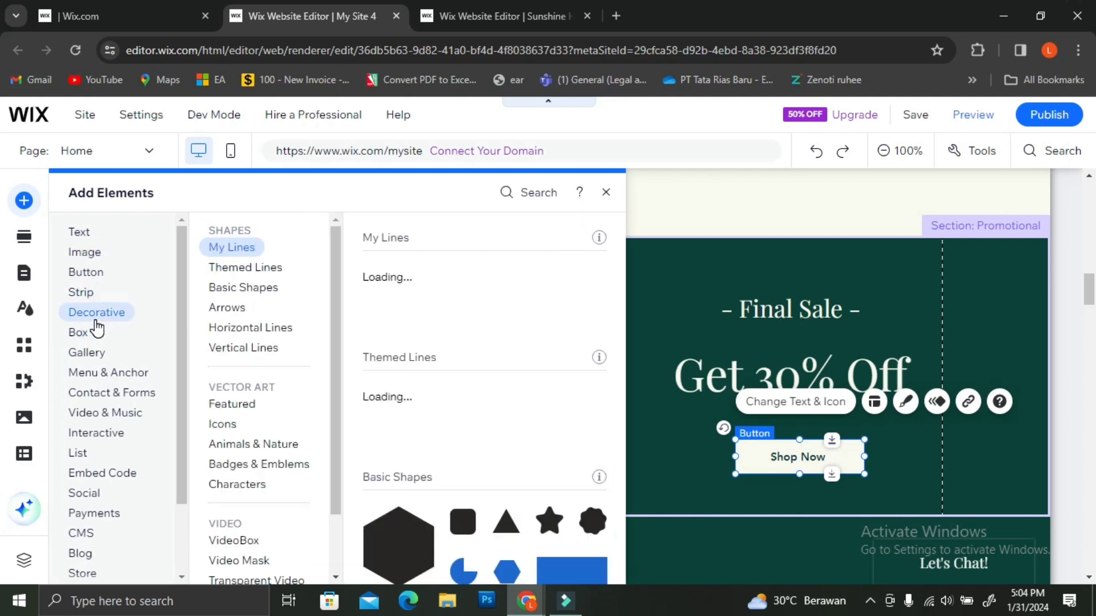
pyautogui.click(92, 371)
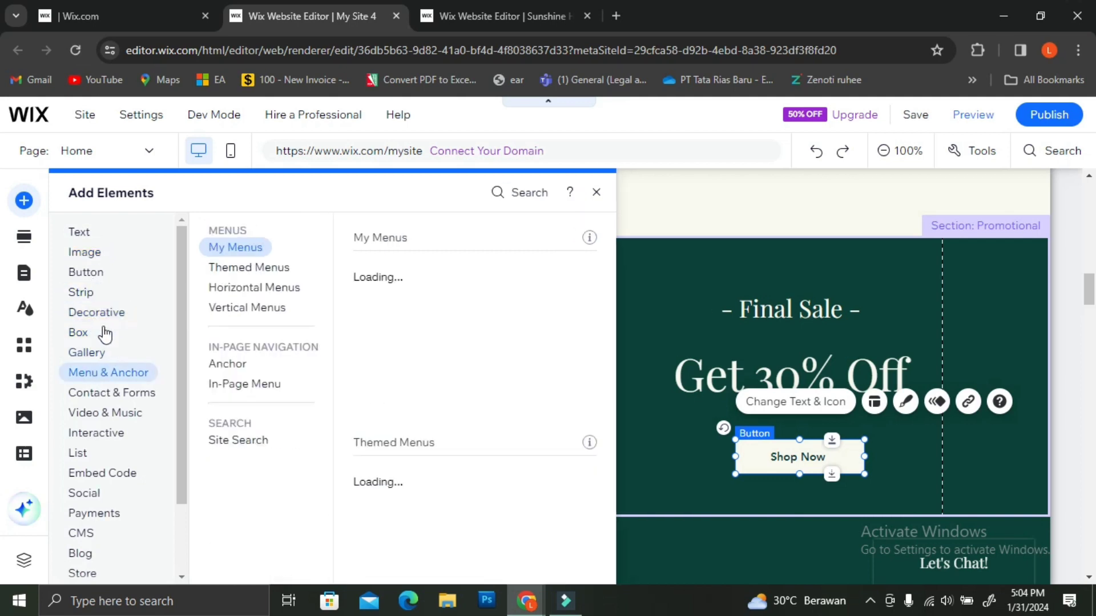
pyautogui.click(84, 338)
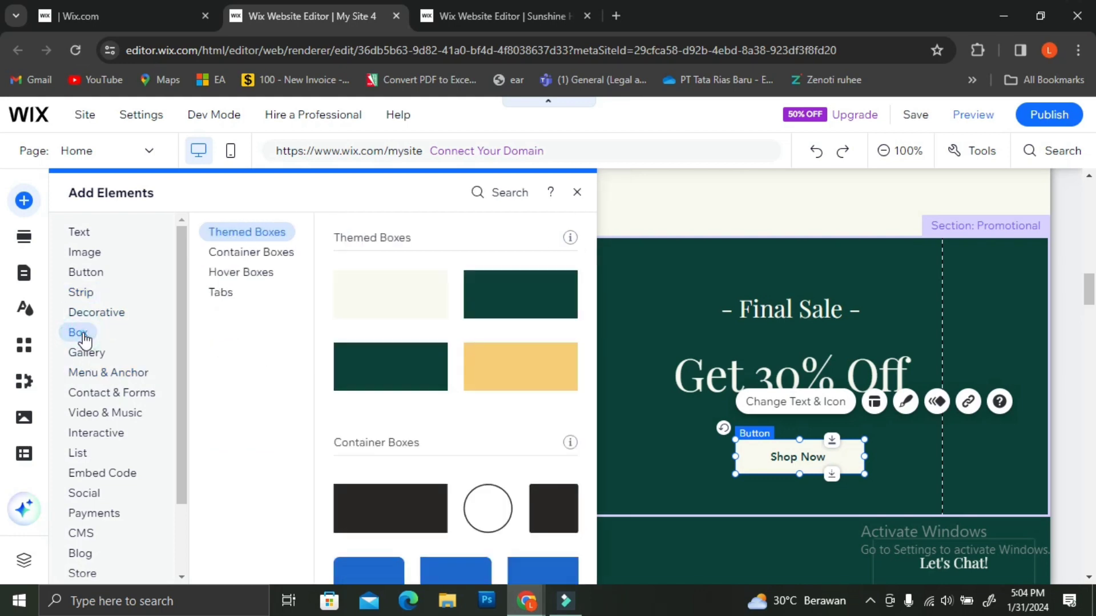
pyautogui.click(249, 251)
pyautogui.click(247, 273)
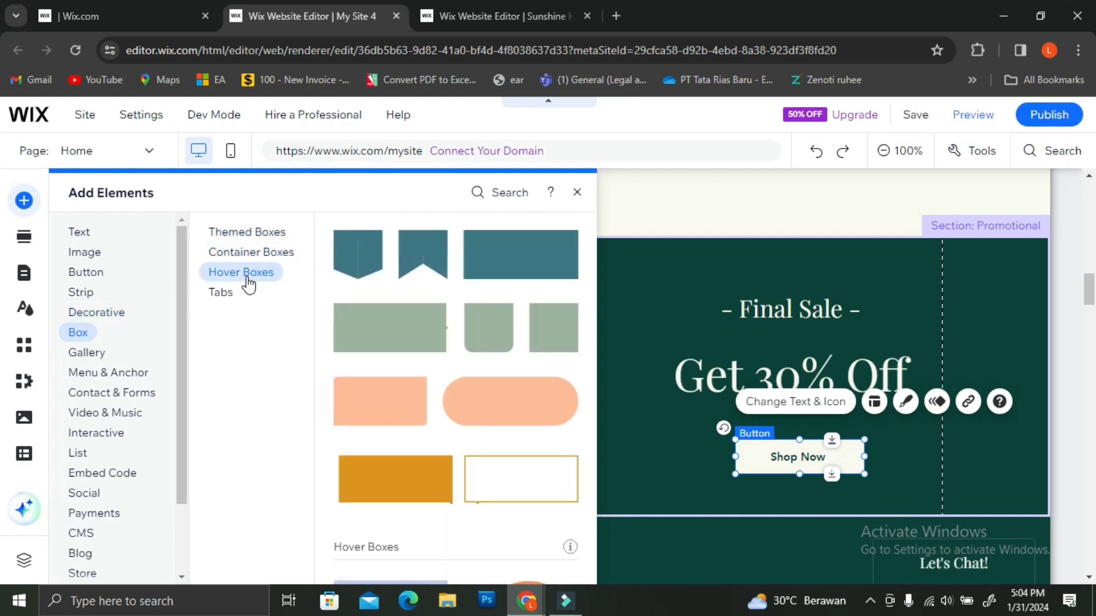
pyautogui.click(217, 295)
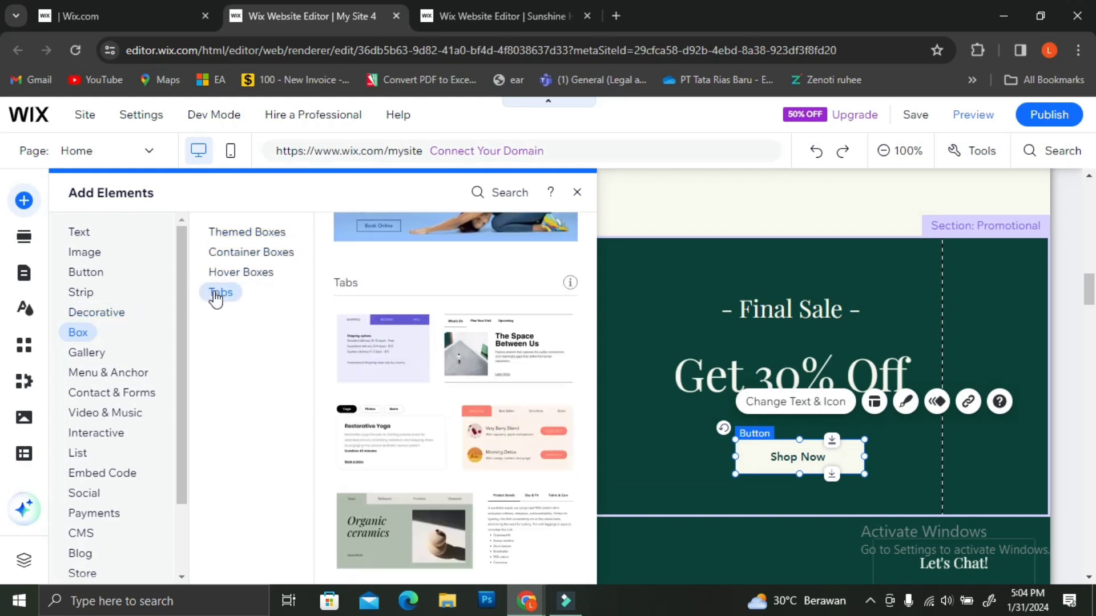
# - Add the "Live Well" hover box with the hand illustration to the middle of the Promotional section
pyautogui.click(245, 274)
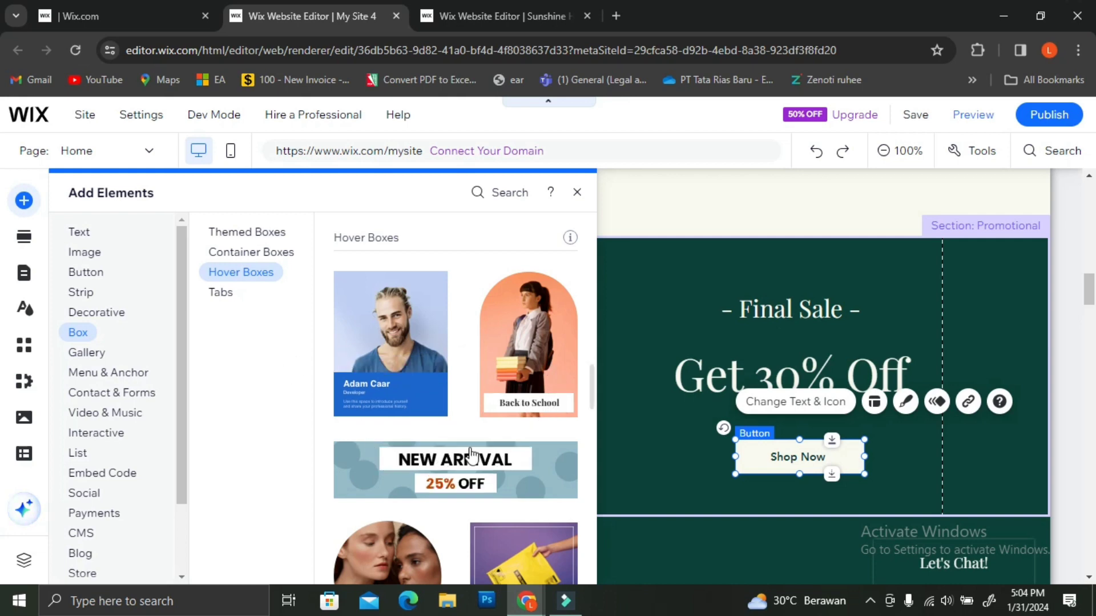
pyautogui.scroll(-3, 487, 447)
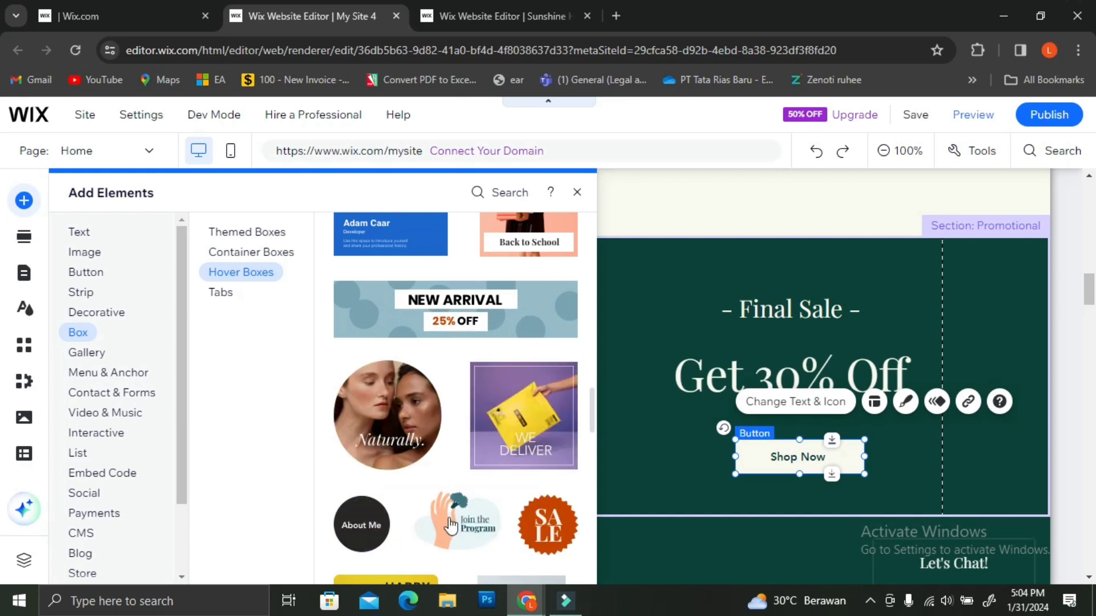
pyautogui.scroll(-3, 476, 441)
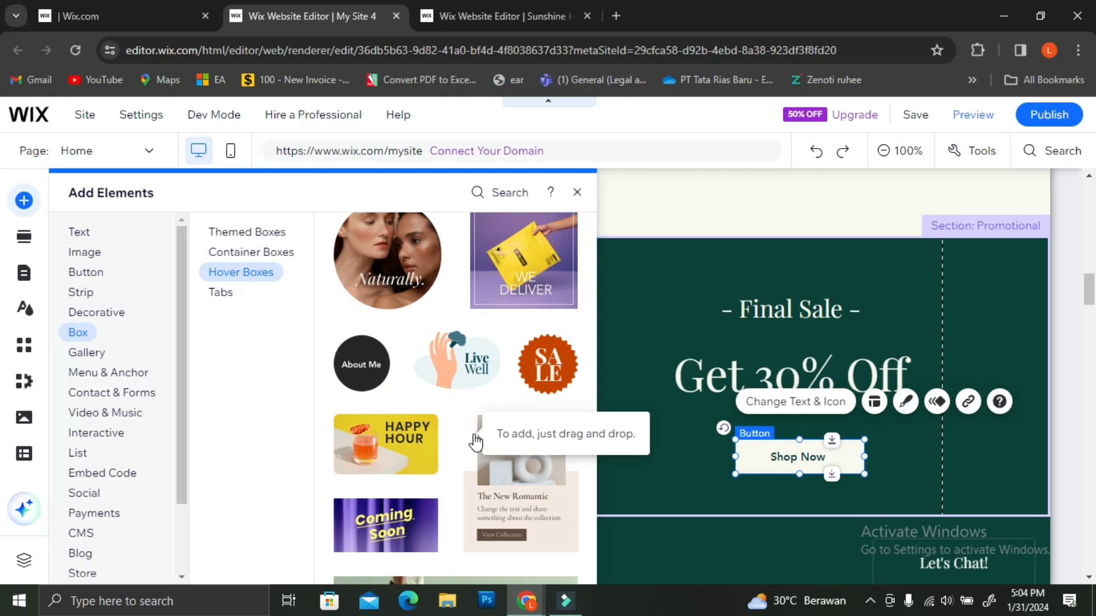
pyautogui.scroll(-3, 476, 440)
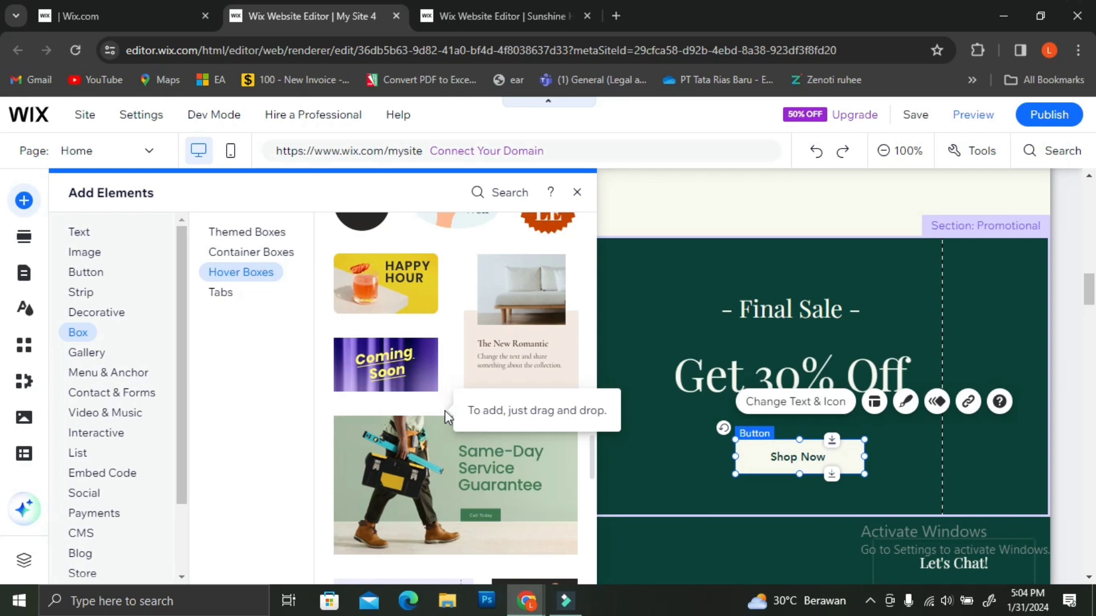
pyautogui.scroll(-1, 516, 417)
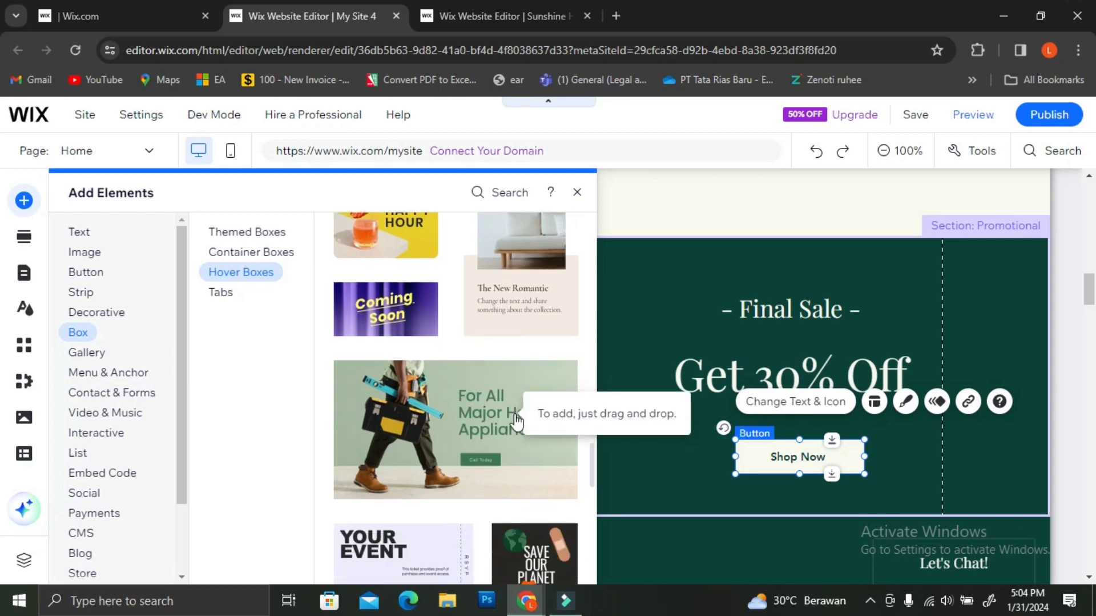
pyautogui.scroll(-1, 515, 419)
pyautogui.scroll(-3, 499, 416)
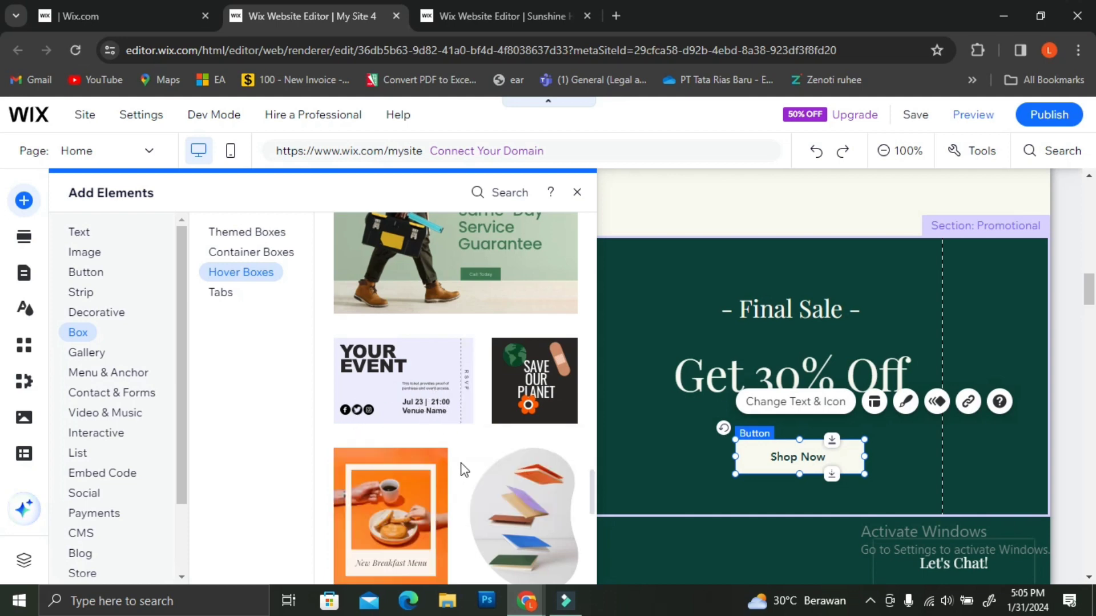
pyautogui.scroll(8, 462, 467)
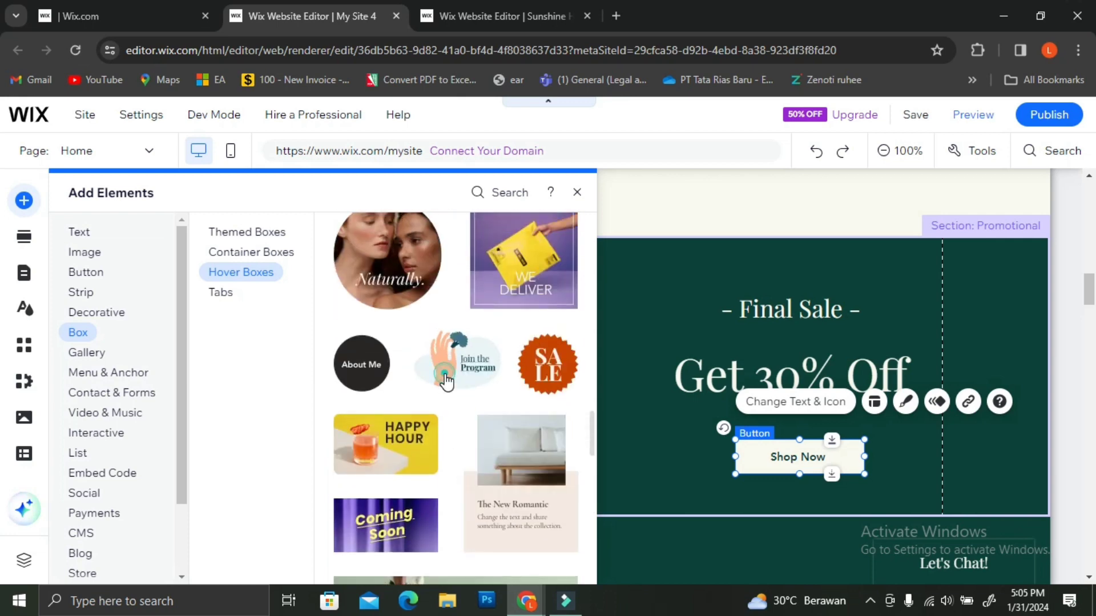
pyautogui.moveTo(671, 377); pyautogui.dragTo(669, 369)
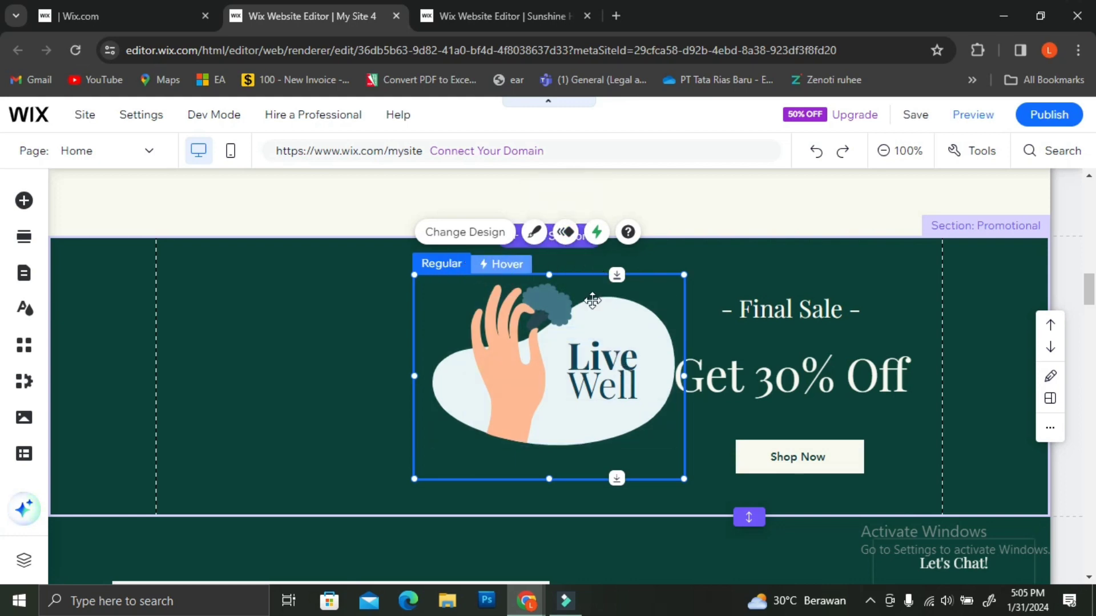
# - Delete the "Get 30% Off" text, "Final Sale" text and "Shop Now" button, and move the hover box to the section's right side
pyautogui.click(738, 358)
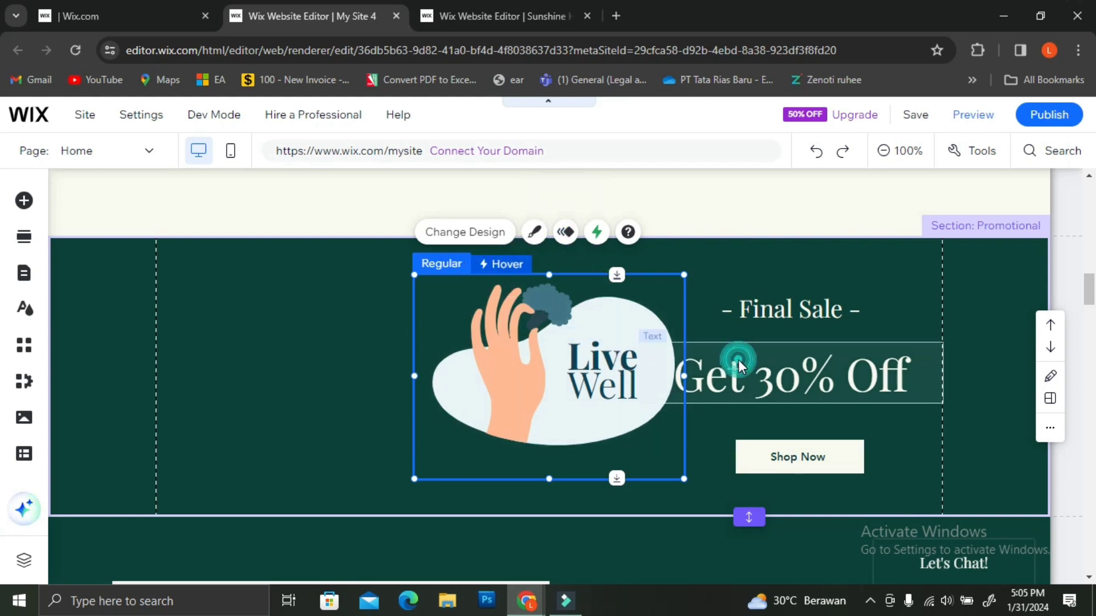
pyautogui.hotkey('ctrl', 'z')
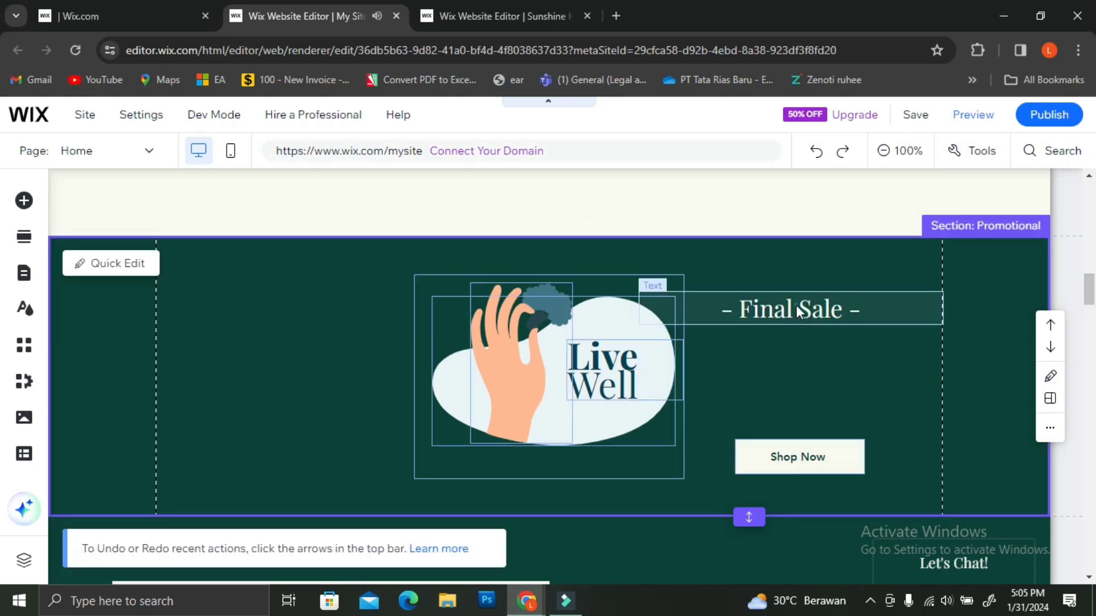
pyautogui.click(800, 444)
pyautogui.press('Delete')
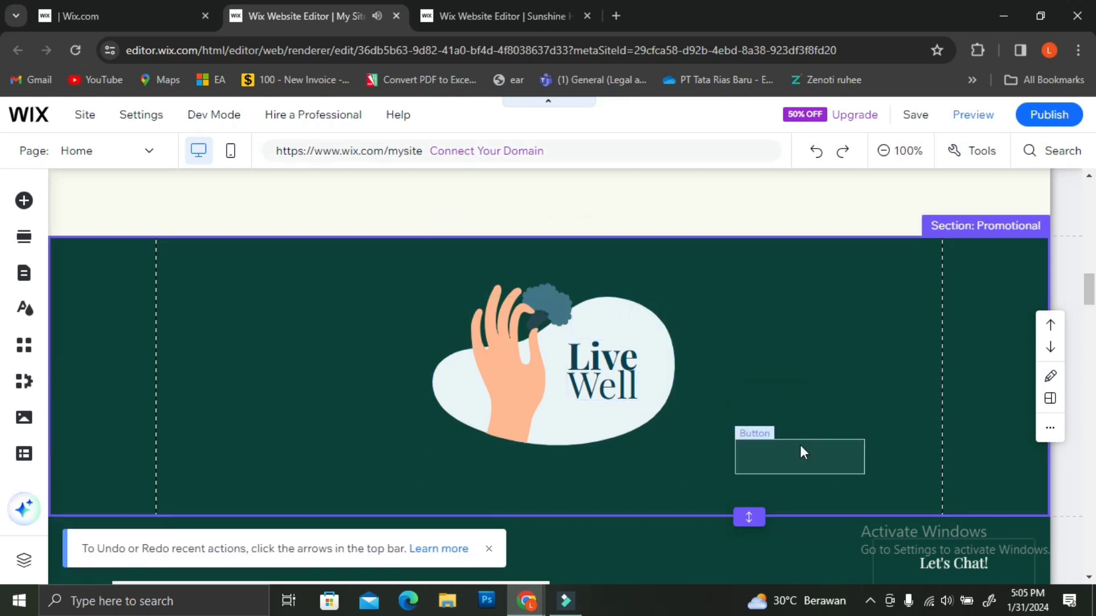
pyautogui.click(605, 362)
pyautogui.moveTo(747, 373); pyautogui.dragTo(801, 364)
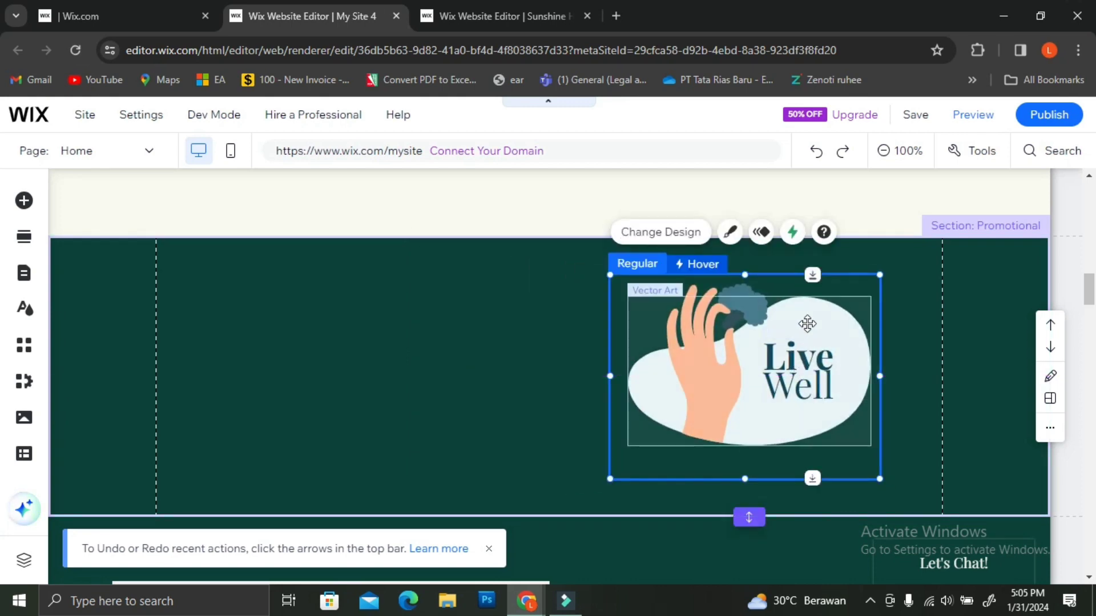
# - Switch the hover box to its hover state and play the hover animation preview
pyautogui.click(700, 264)
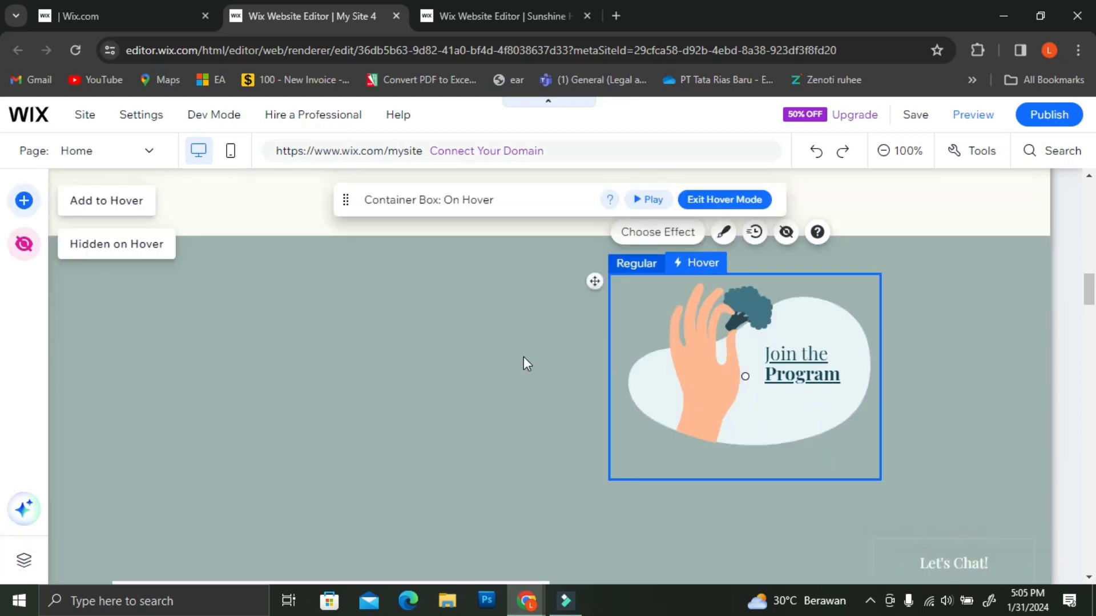
pyautogui.click(655, 203)
pyautogui.click(656, 206)
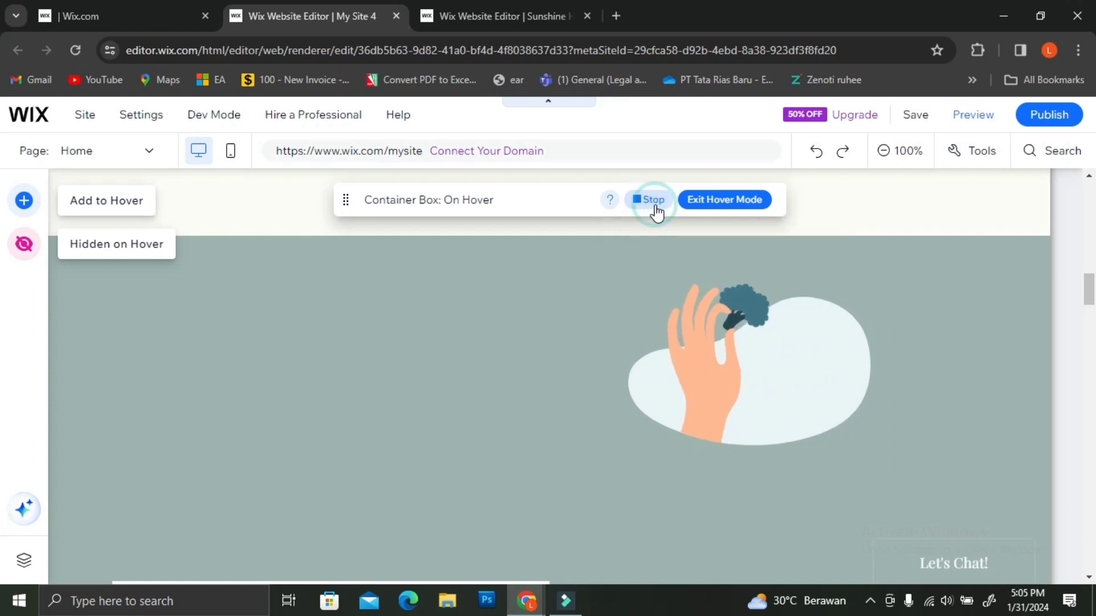
pyautogui.click(657, 207)
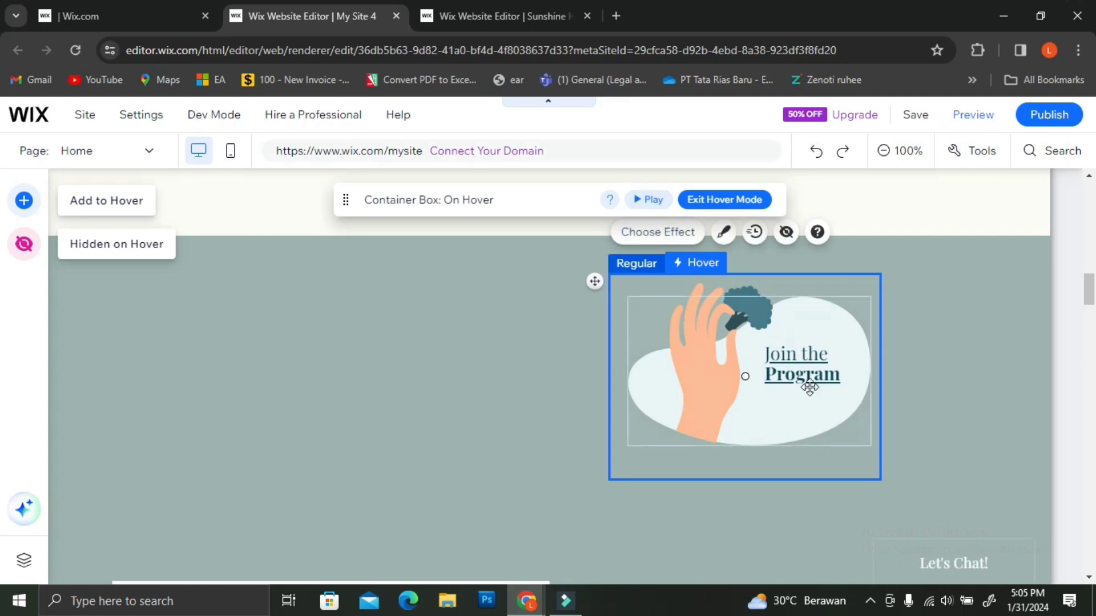
# - Try moving the "Join the Program" text in the box's hover state, and undo the move
pyautogui.click(803, 370)
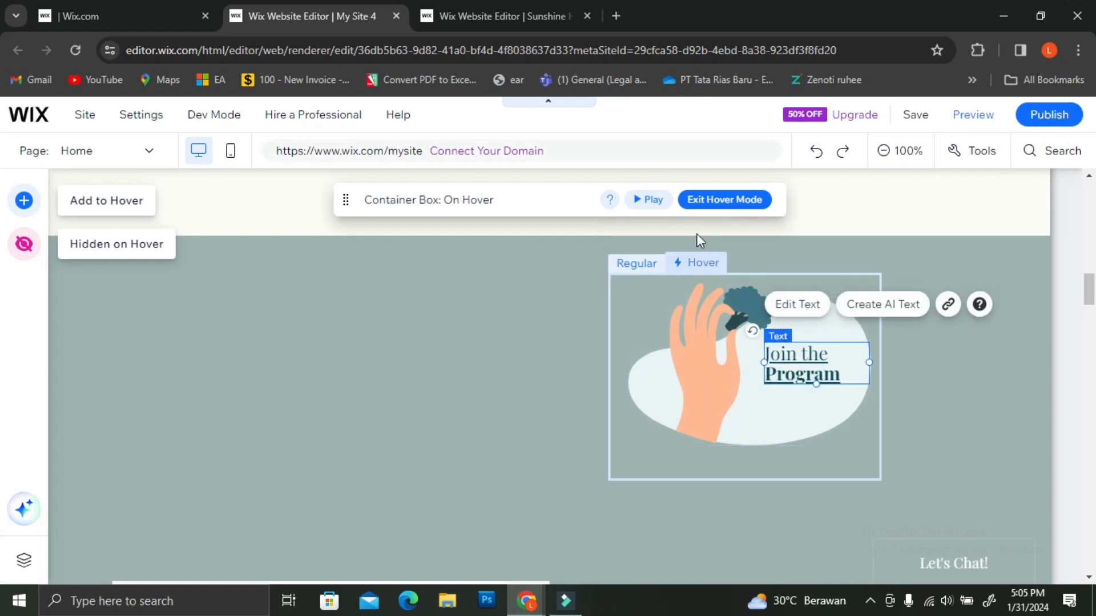
pyautogui.click(798, 353)
pyautogui.moveTo(791, 371); pyautogui.dragTo(767, 394)
pyautogui.hotkey('ctrl', 'z')
pyautogui.click(859, 329)
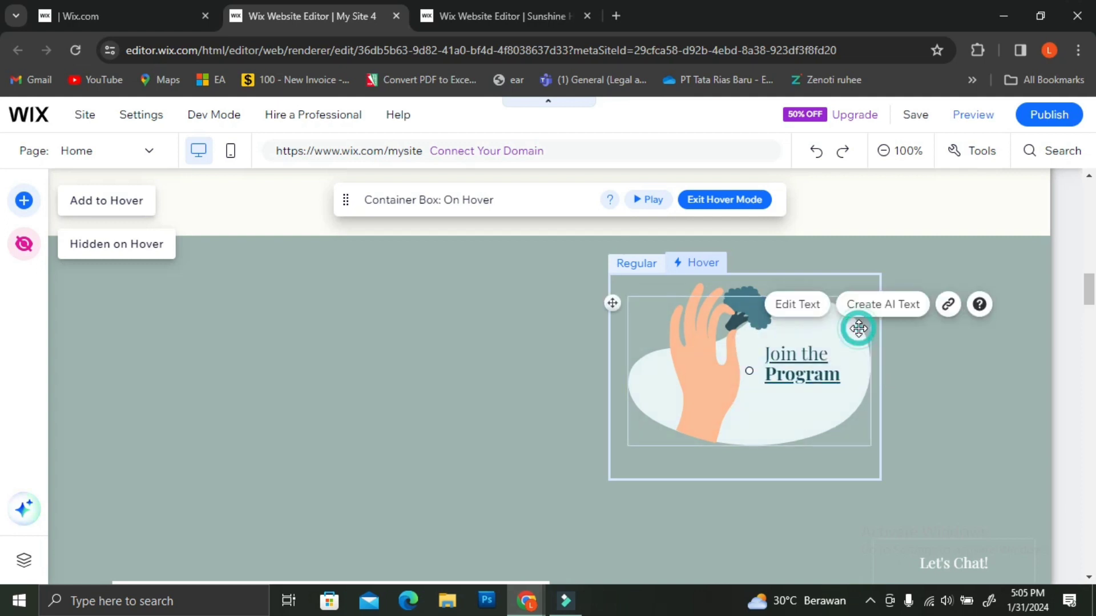
pyautogui.click(833, 358)
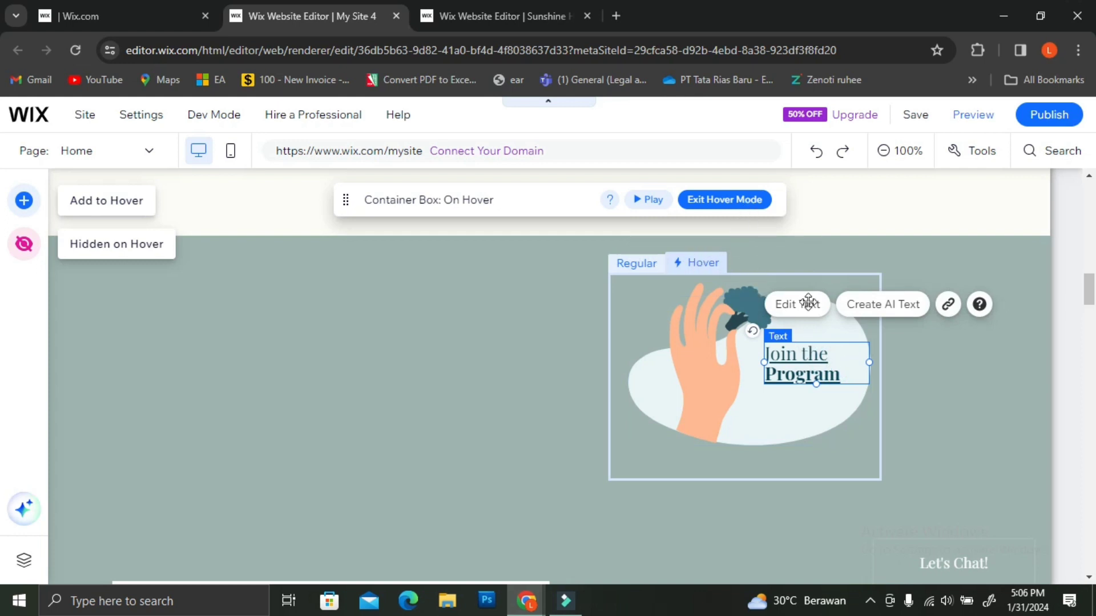
# - Try the Grow and Shrink hover effects on the hand illustration and review the Shrink effect's custom settings
pyautogui.click(723, 352)
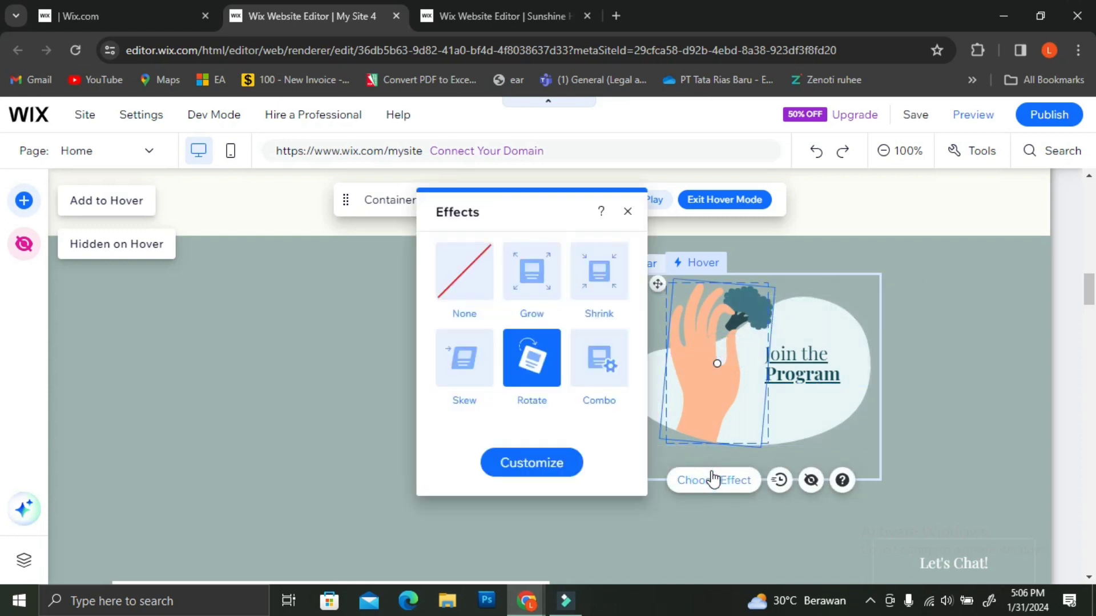
pyautogui.click(554, 277)
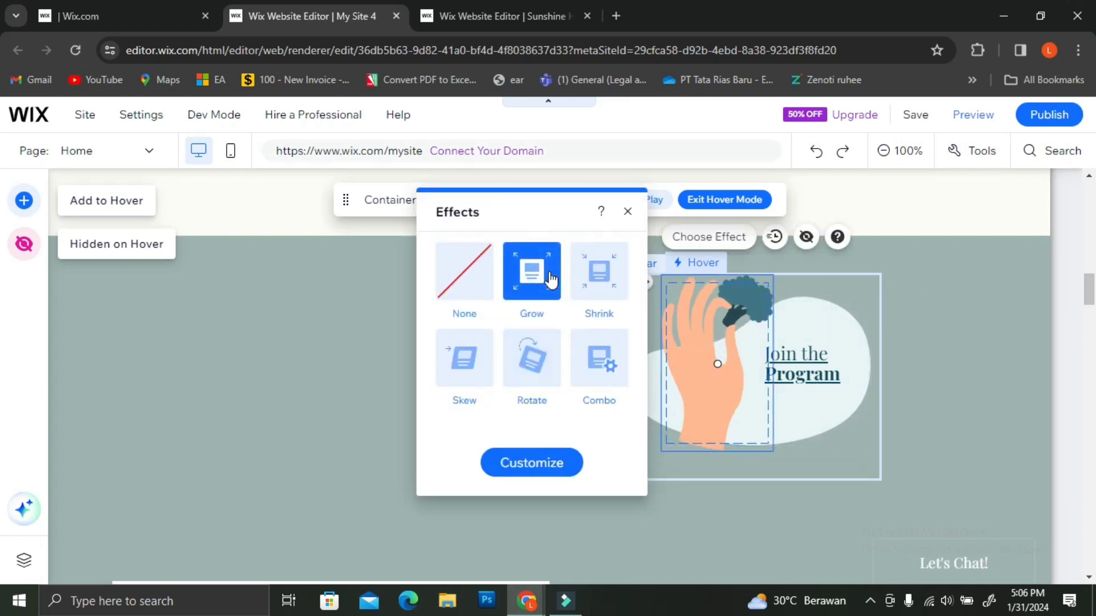
pyautogui.click(587, 276)
pyautogui.click(577, 349)
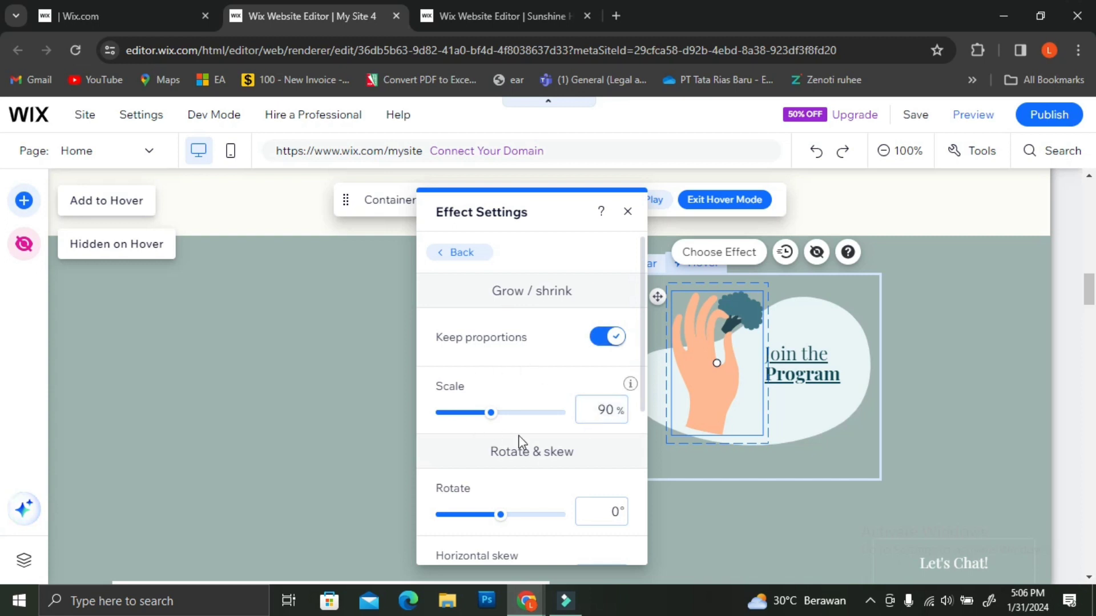
pyautogui.scroll(-3, 596, 461)
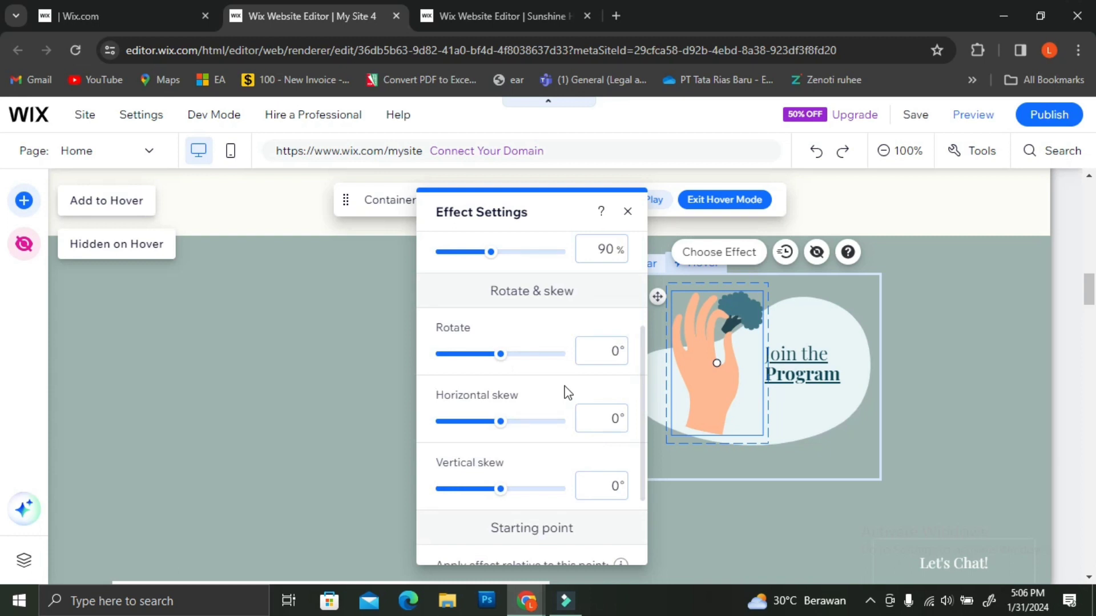
pyautogui.scroll(-2, 548, 415)
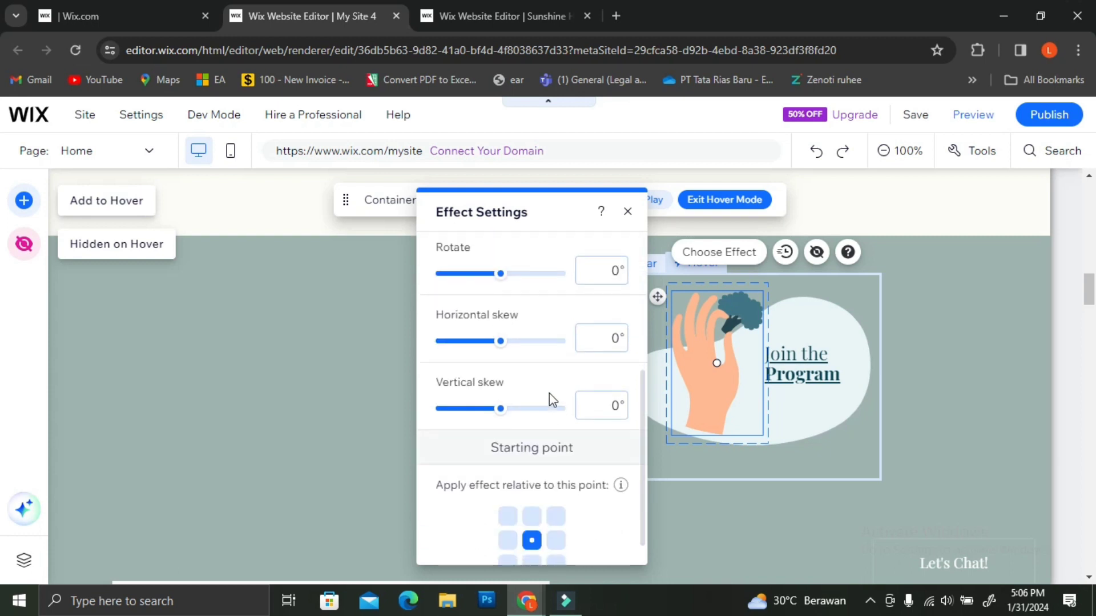
pyautogui.scroll(-1, 552, 434)
pyautogui.scroll(5, 577, 457)
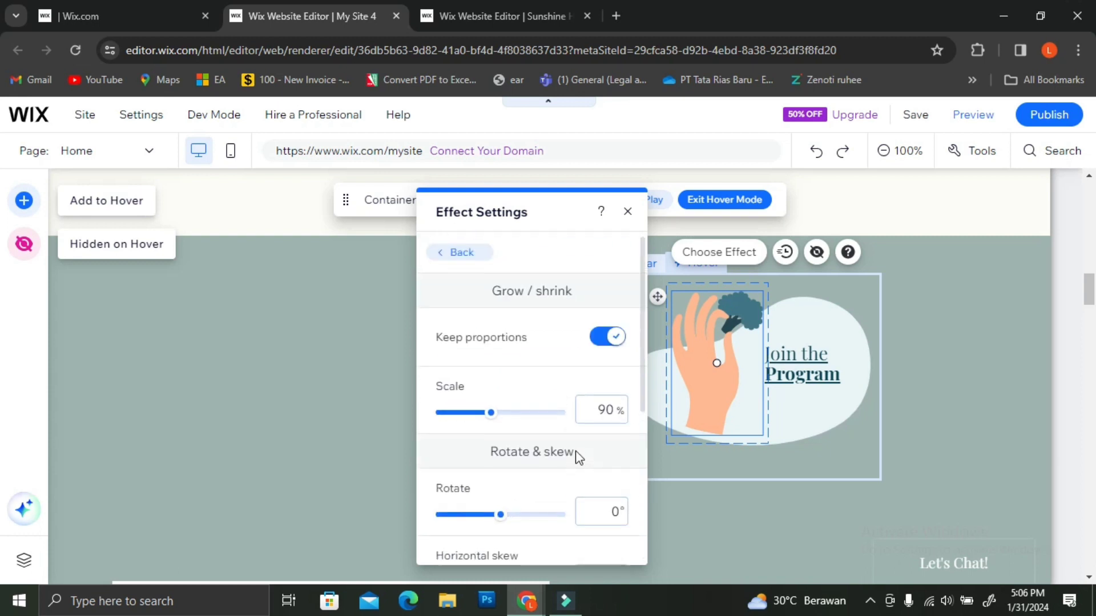
pyautogui.click(463, 257)
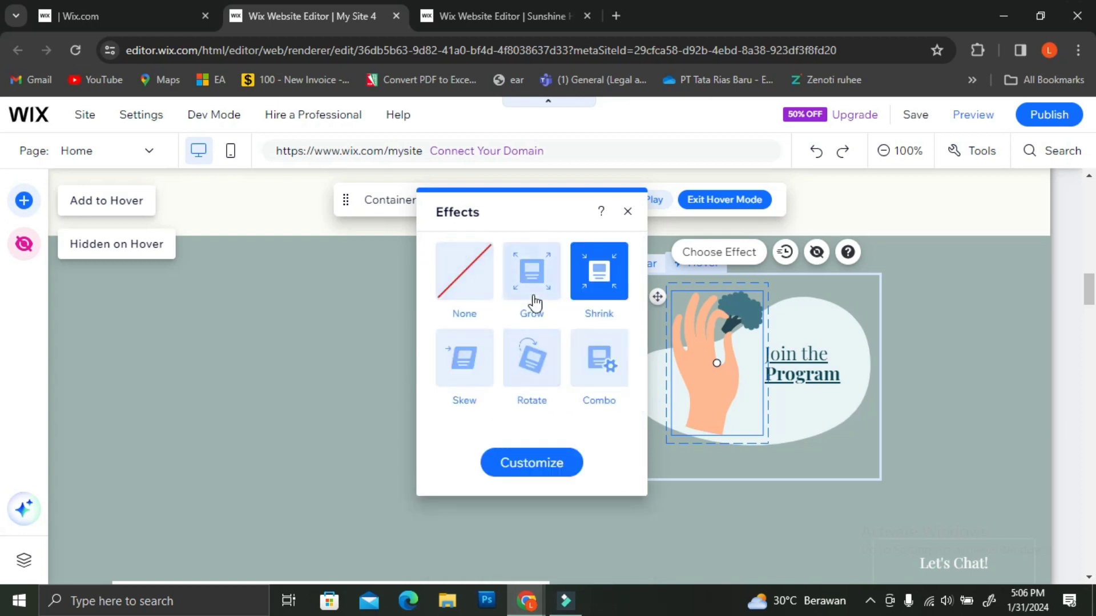
# - Apply the Grow hover effect to the hand illustration and review its scale, rotation, skew and starting point settings
pyautogui.click(533, 294)
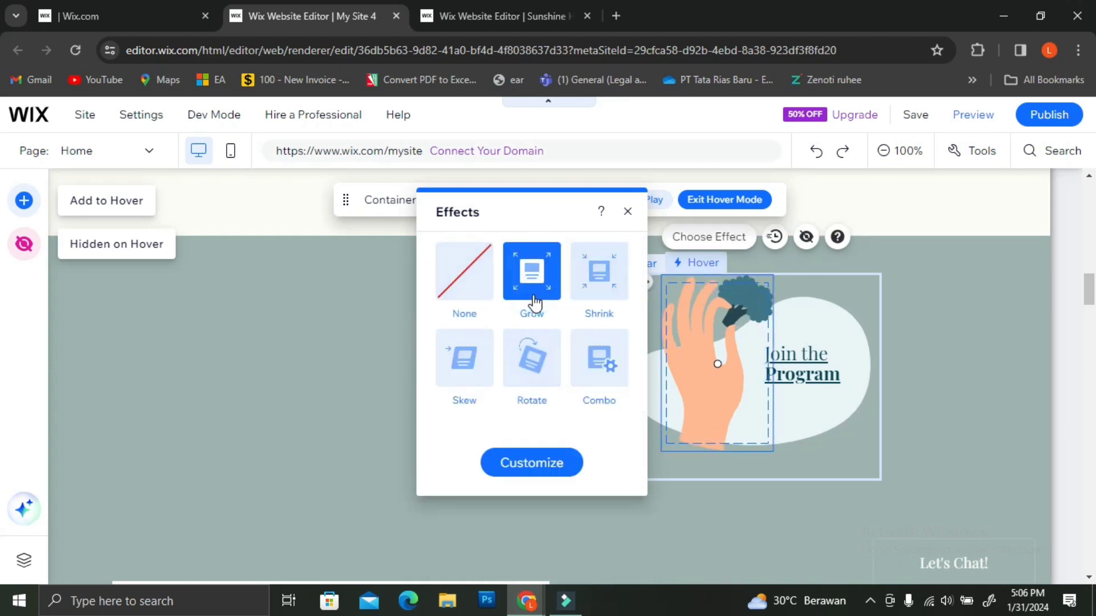
pyautogui.click(591, 376)
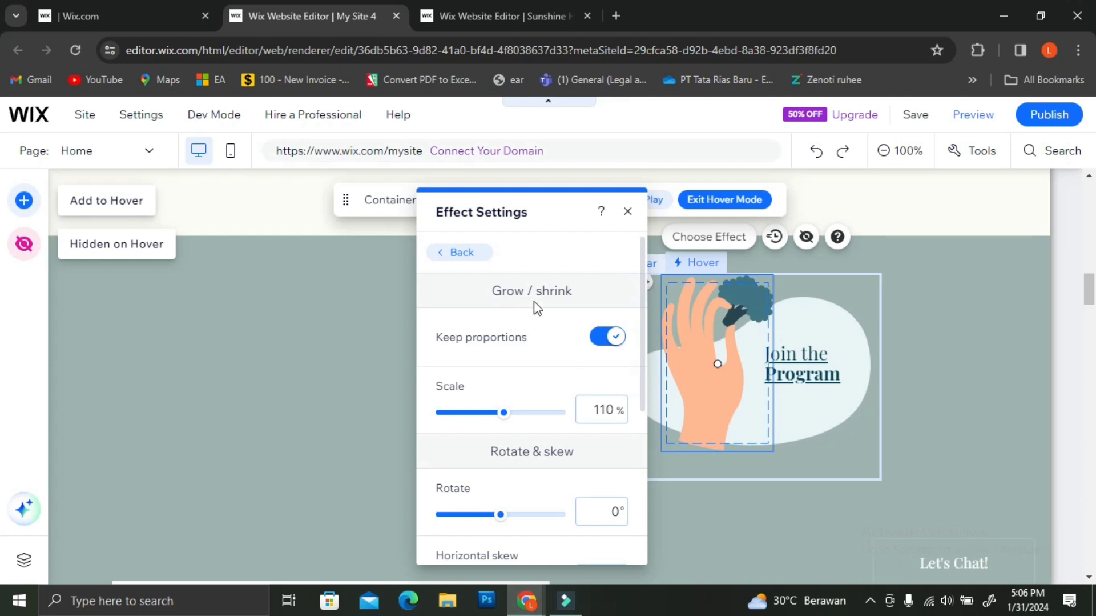
pyautogui.scroll(-5, 548, 365)
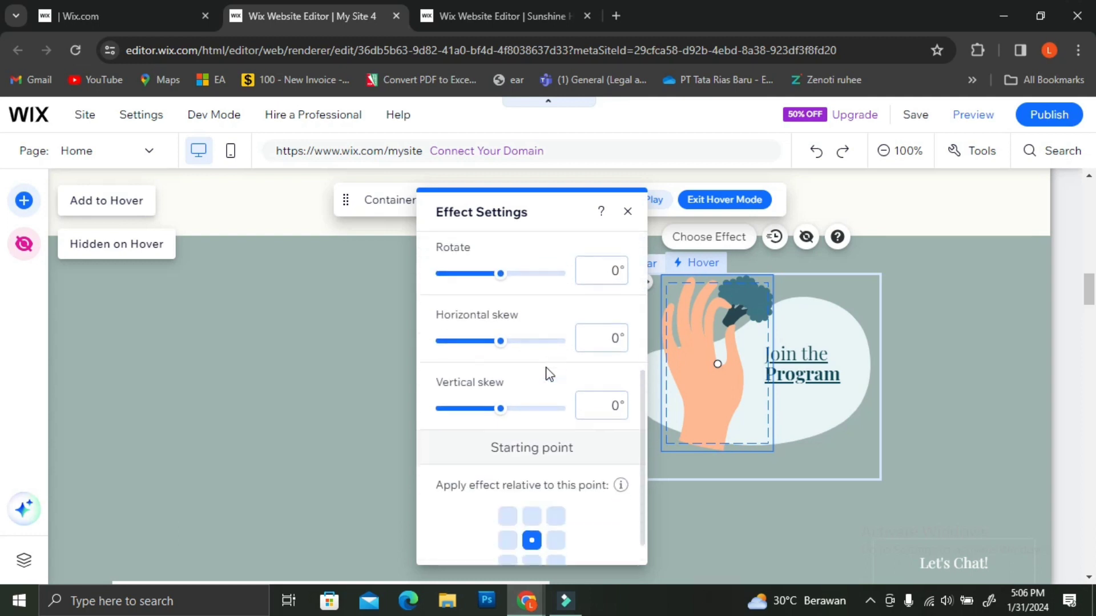
pyautogui.scroll(6, 514, 297)
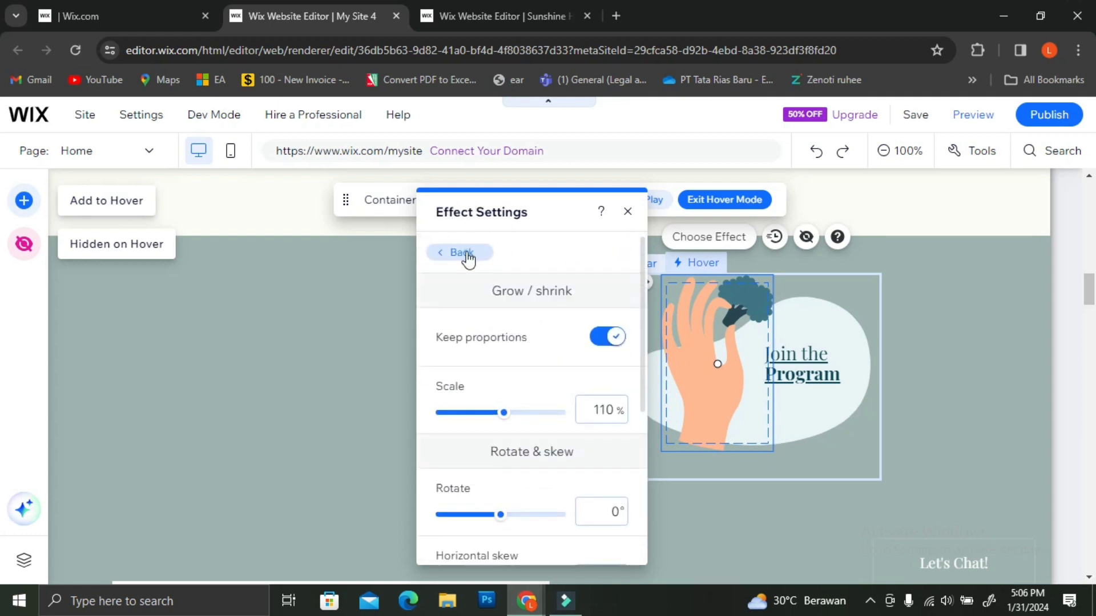
pyautogui.click(448, 249)
# - Set the hover timing duration of the container box to 1.3 seconds
pyautogui.click(758, 237)
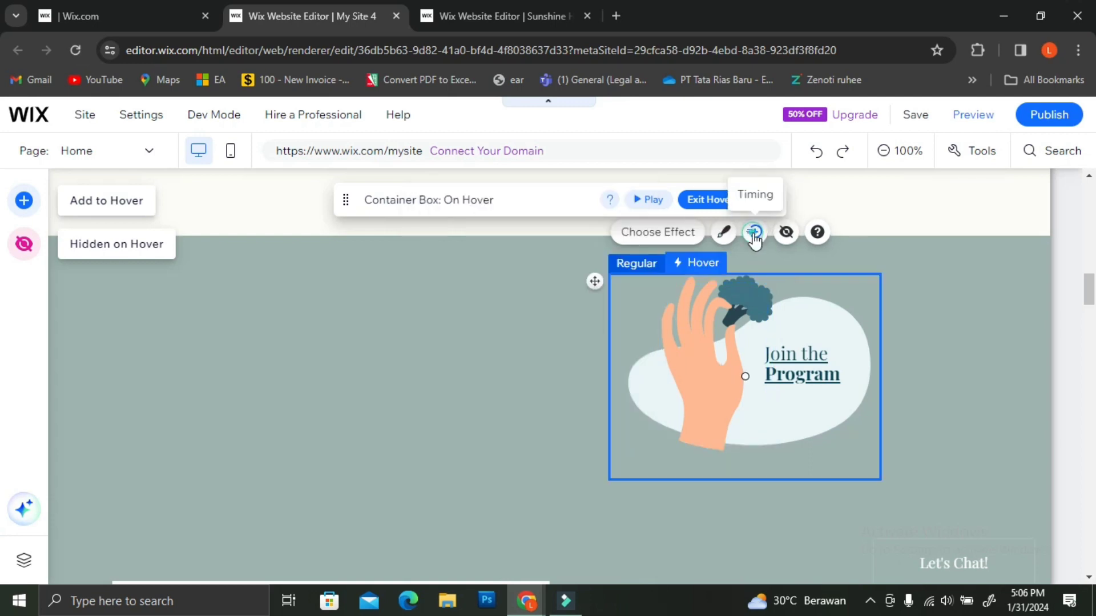
pyautogui.click(754, 235)
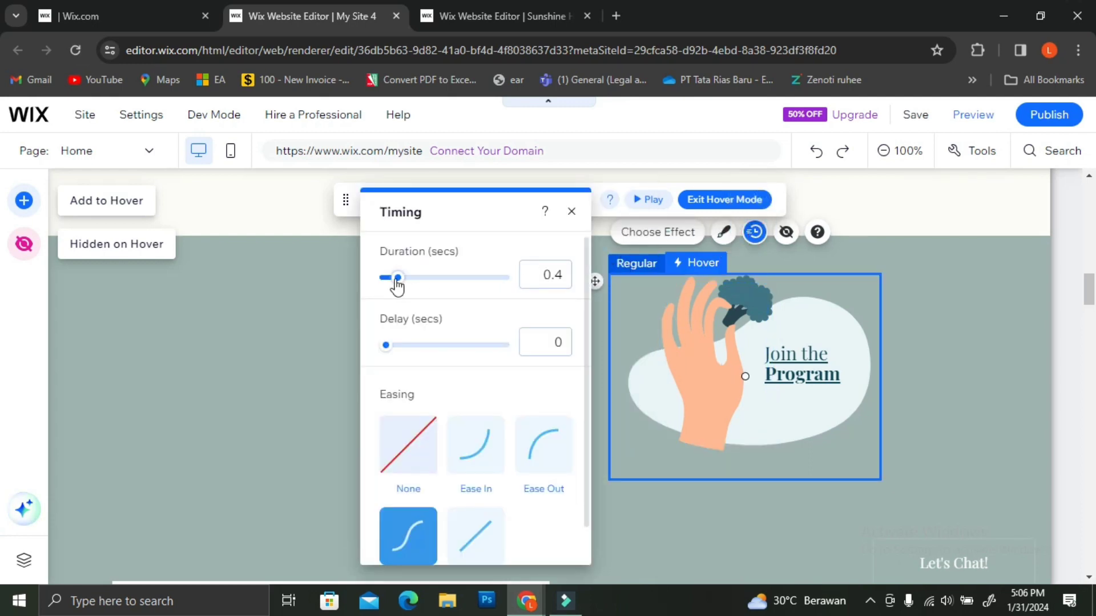
pyautogui.moveTo(397, 279); pyautogui.dragTo(424, 291)
# - Try the Ease In, Ease Out and Linear easings for the box's hover timing, and return to Ease In & Out
pyautogui.click(471, 455)
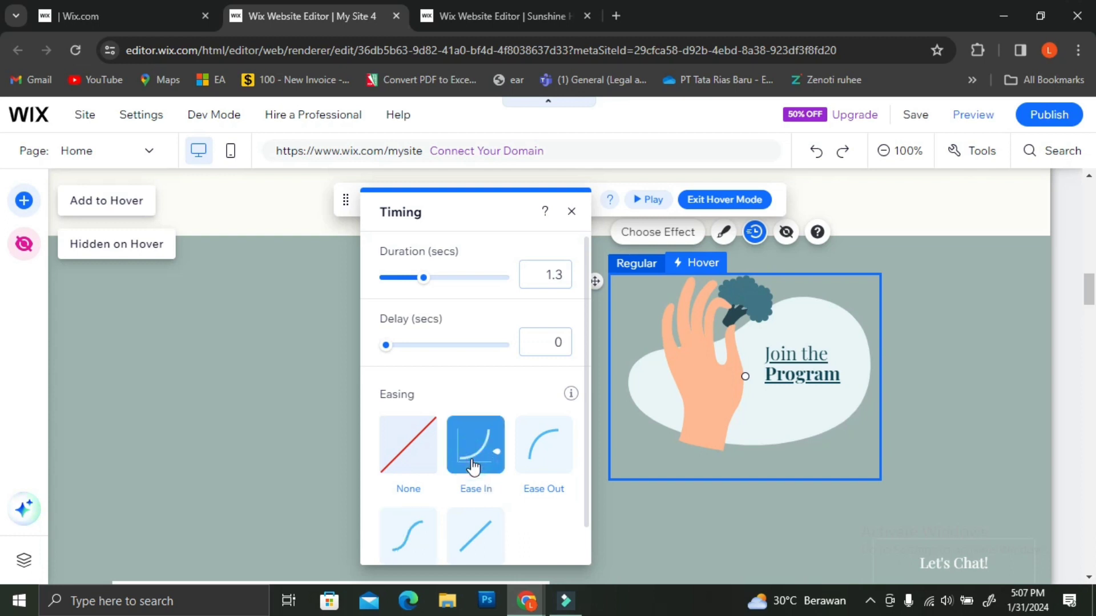
pyautogui.click(557, 459)
pyautogui.scroll(-1, 557, 456)
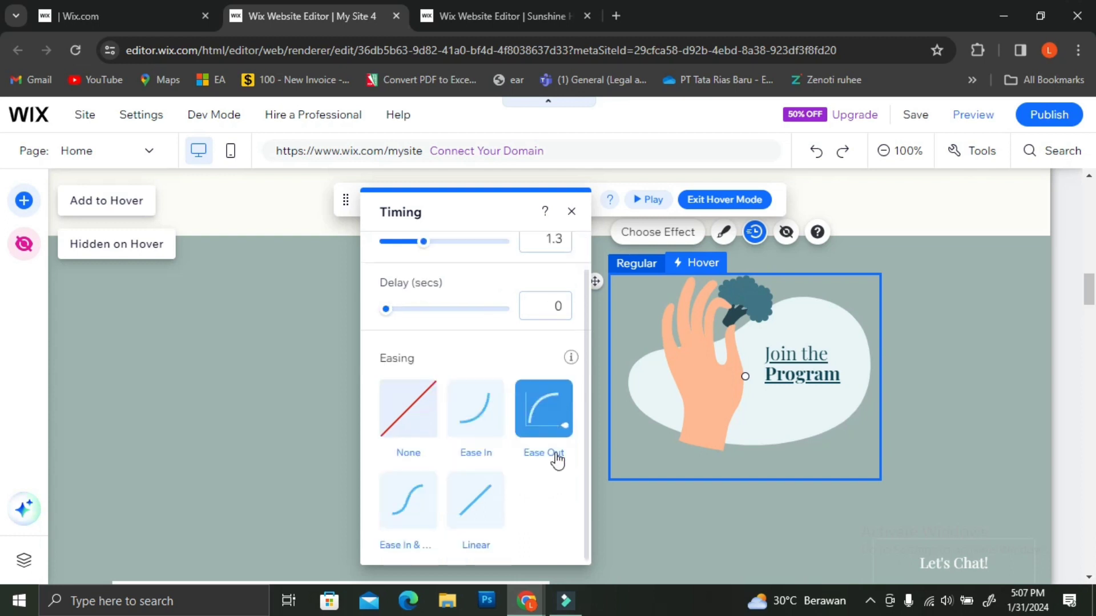
pyautogui.click(476, 498)
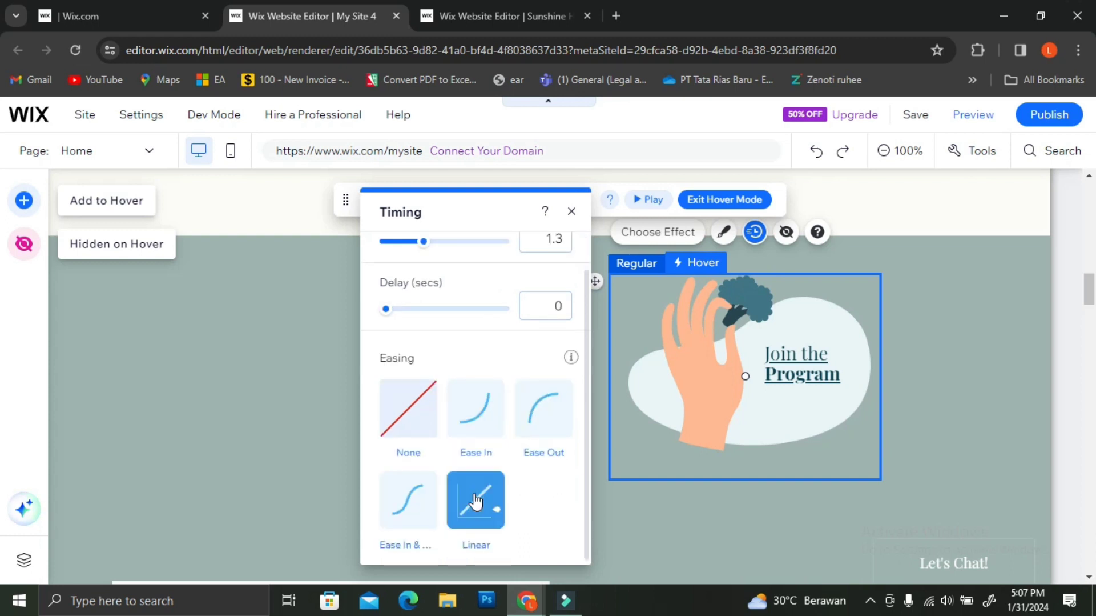
pyautogui.click(431, 505)
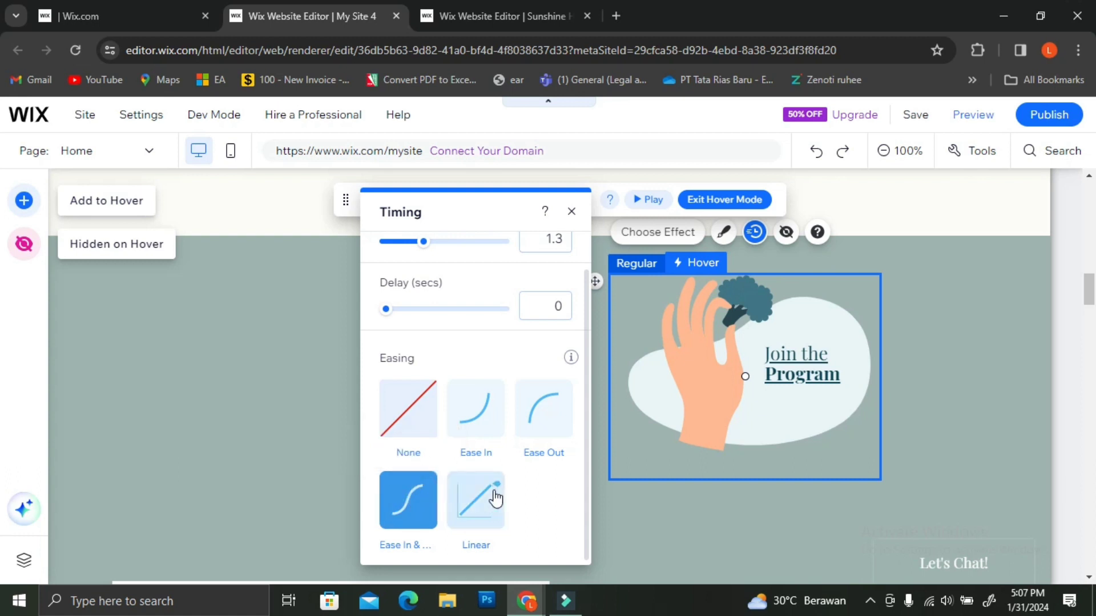
pyautogui.scroll(1, 531, 287)
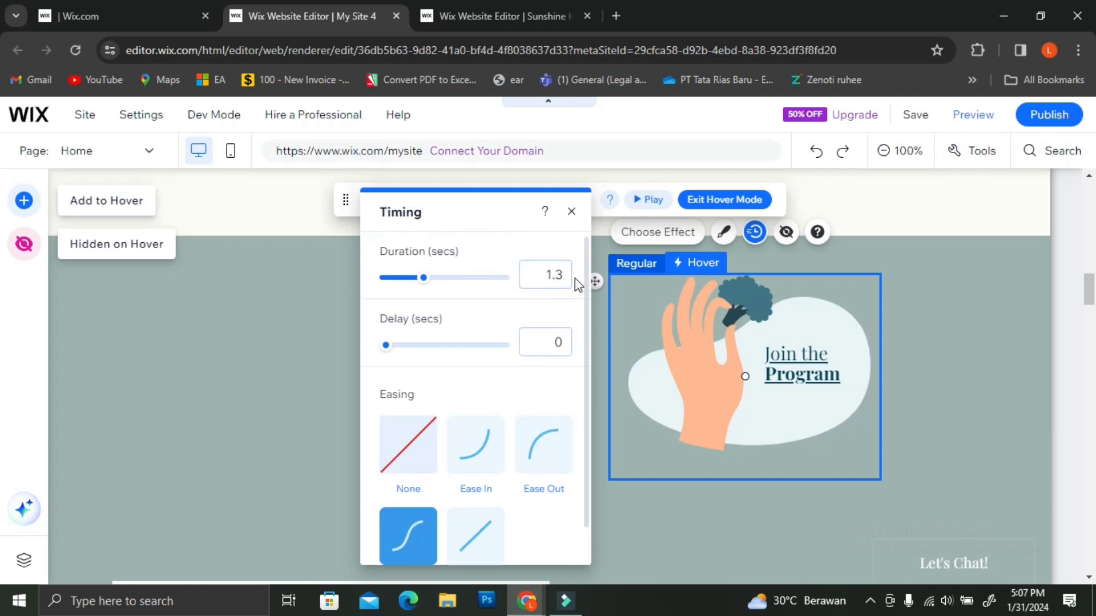
pyautogui.click(572, 211)
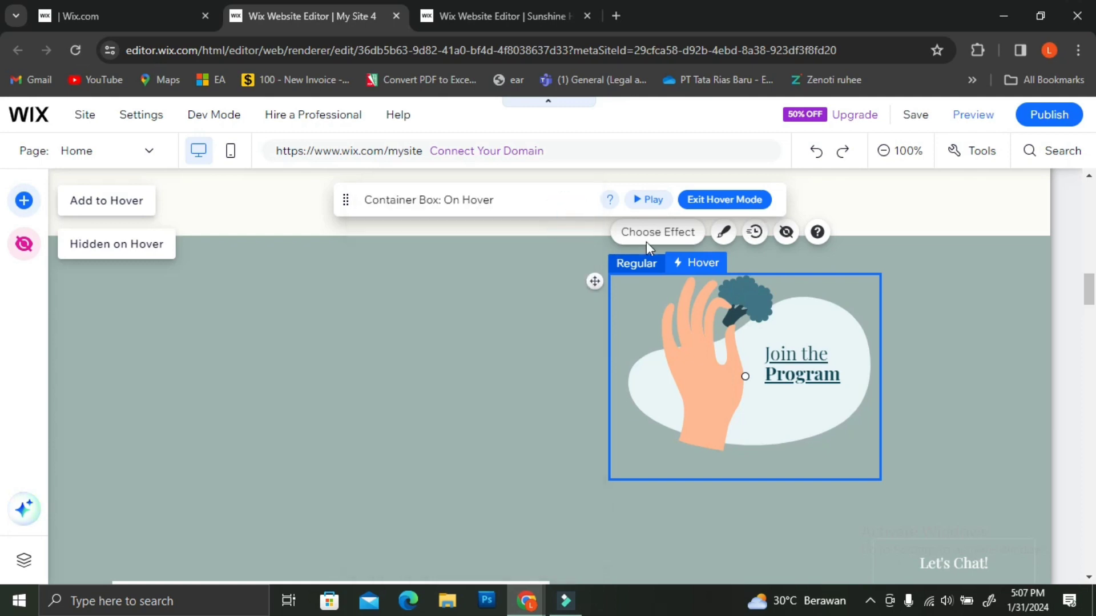
# - Try a 51% background opacity on the box's hover state, reset it to 0%, and look through the fill colors
pyautogui.click(724, 233)
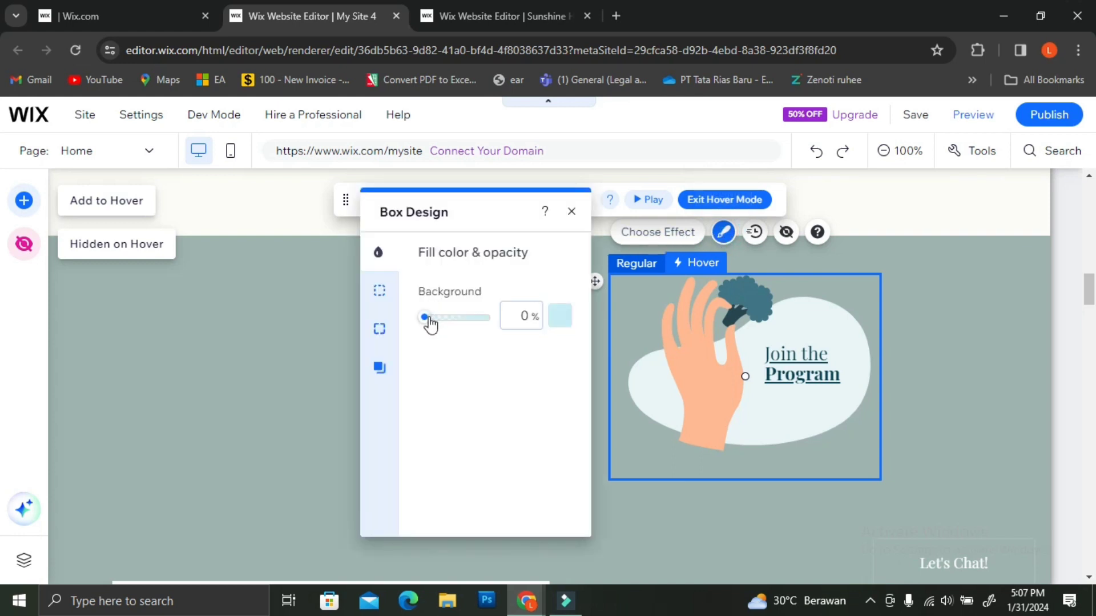
pyautogui.moveTo(429, 321); pyautogui.dragTo(457, 327)
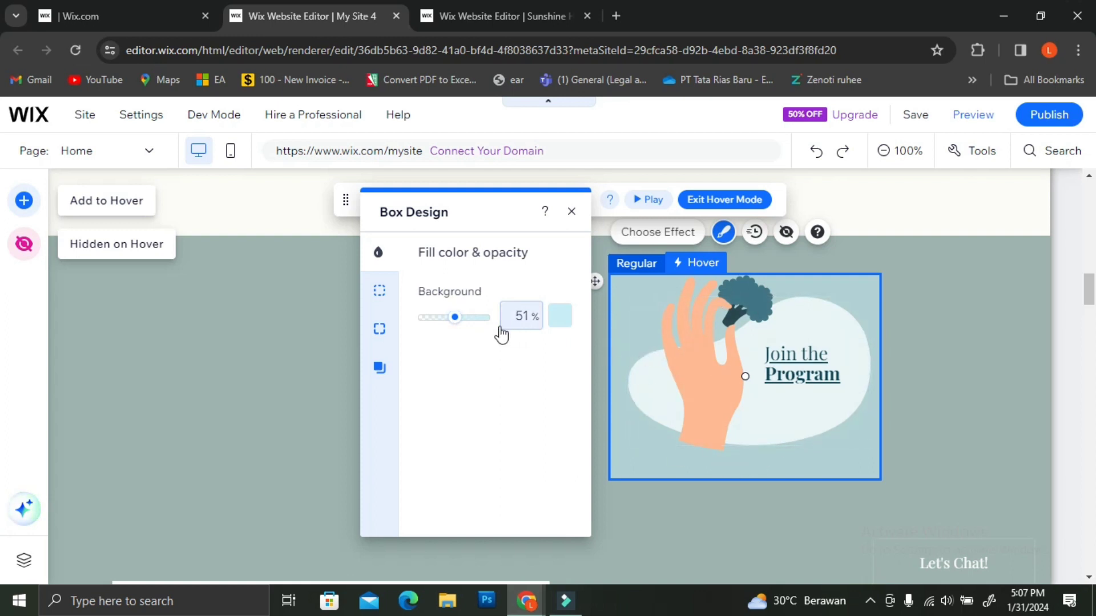
pyautogui.moveTo(454, 318); pyautogui.dragTo(407, 328)
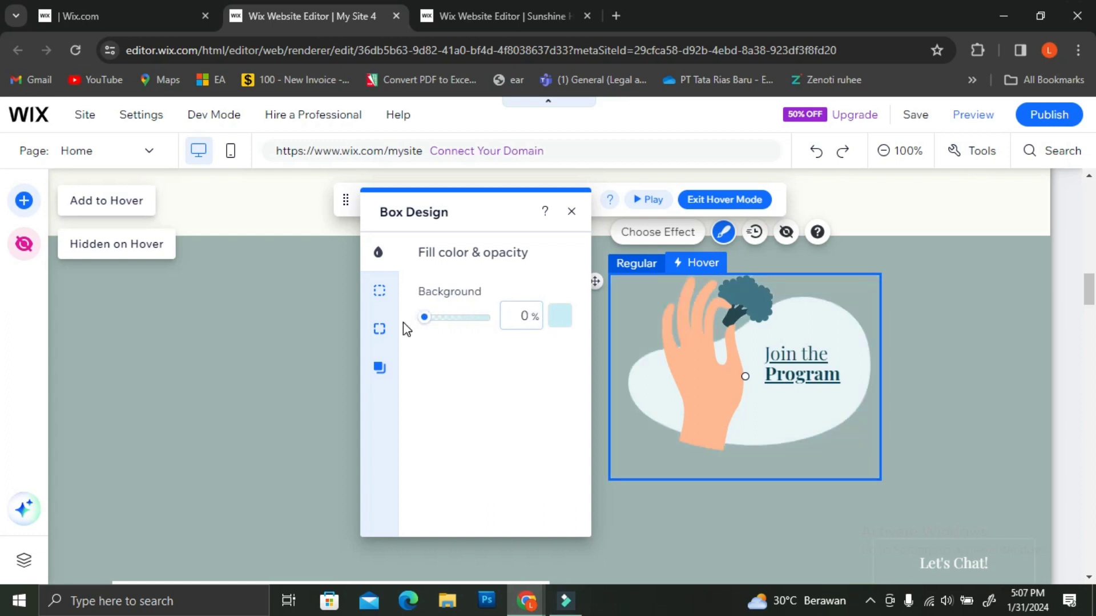
pyautogui.click(555, 318)
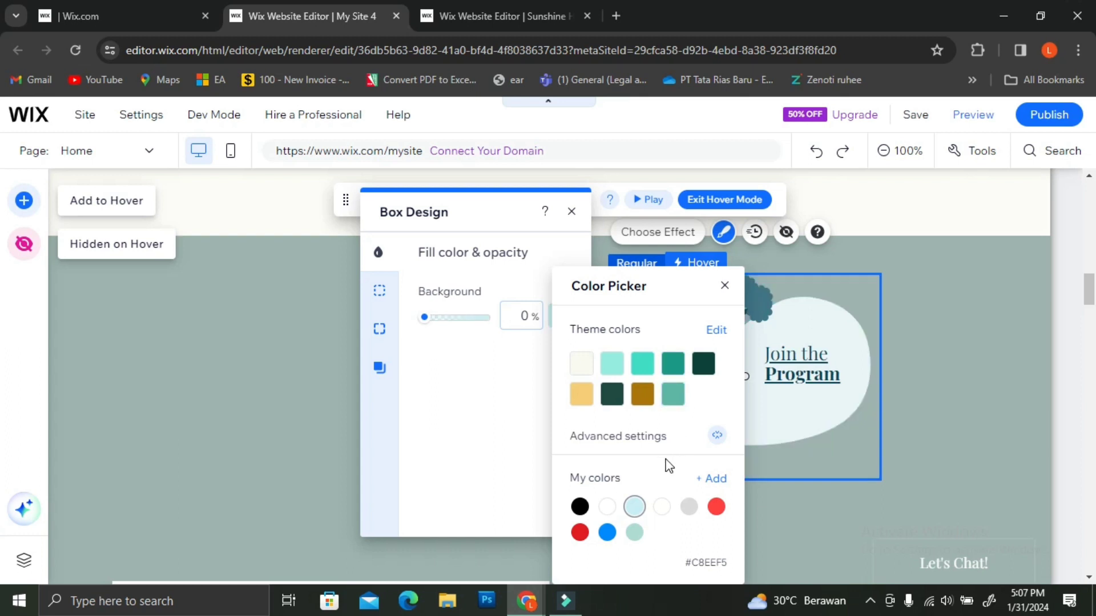
pyautogui.click(725, 286)
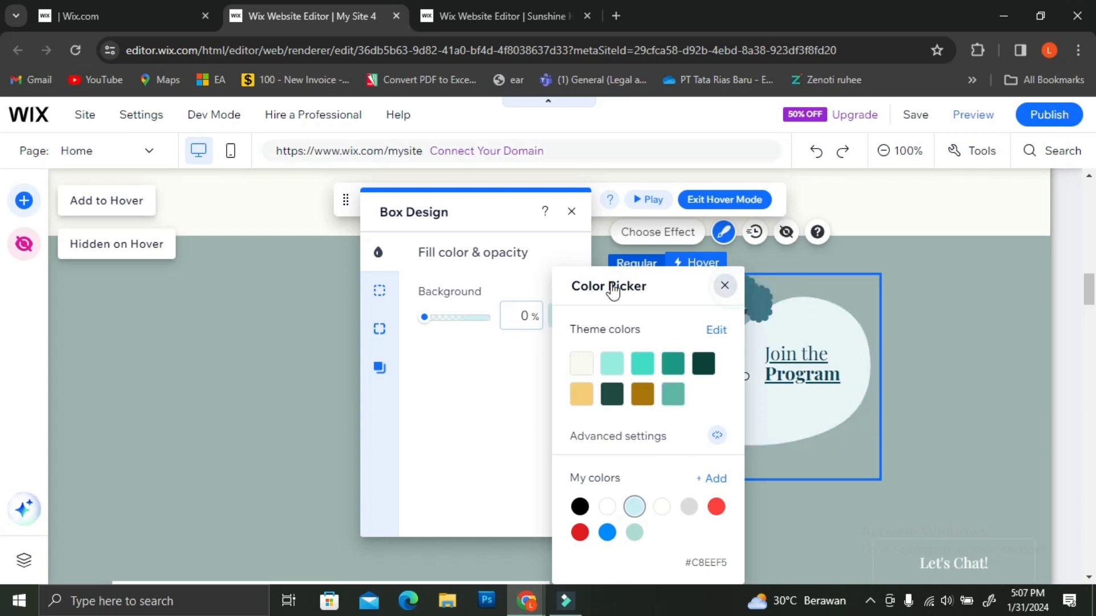
# - Try adjusting the border opacity and width of the box's hover state, and open its corner radius settings
pyautogui.click(389, 292)
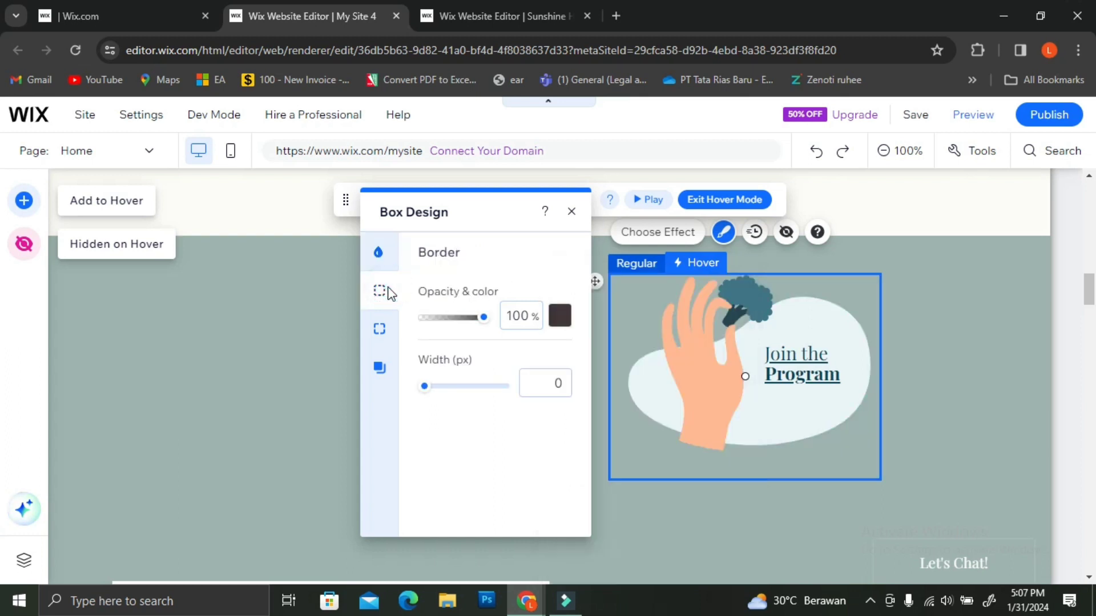
pyautogui.moveTo(488, 328)
pyautogui.mouseDown()
pyautogui.moveTo(423, 321)
pyautogui.moveTo(507, 324)
pyautogui.mouseUp()
pyautogui.moveTo(431, 389)
pyautogui.mouseDown()
pyautogui.moveTo(500, 396)
pyautogui.moveTo(419, 392)
pyautogui.mouseUp()
pyautogui.click(386, 328)
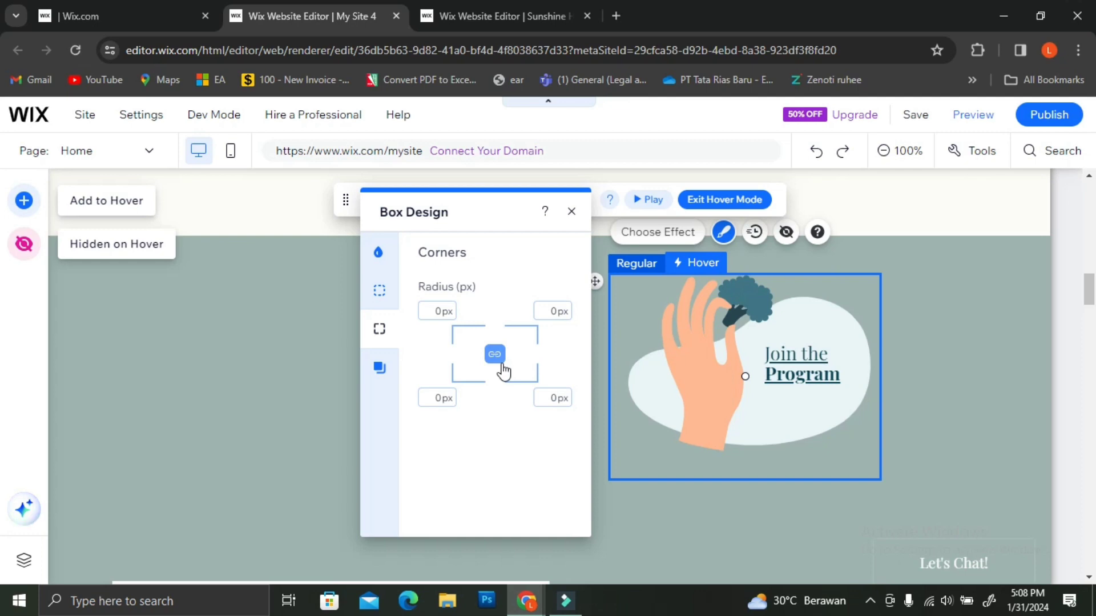
# - Apply a shadow to the box's hover state, try different shadow angles, and set the angle to 0°
pyautogui.click(378, 369)
pyautogui.click(544, 302)
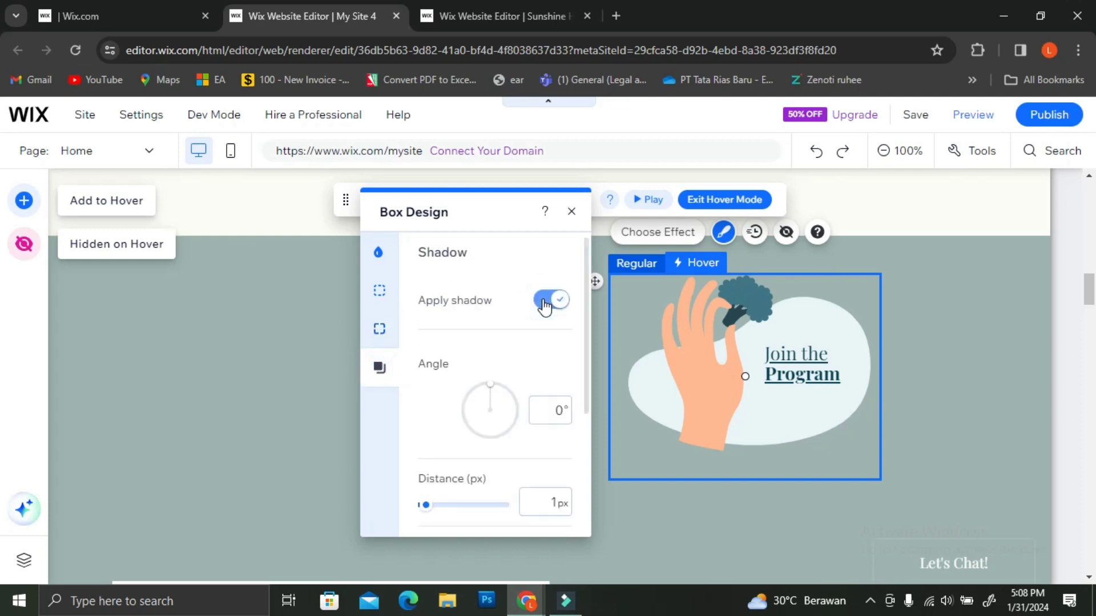
pyautogui.click(502, 392)
pyautogui.click(511, 400)
pyautogui.click(500, 433)
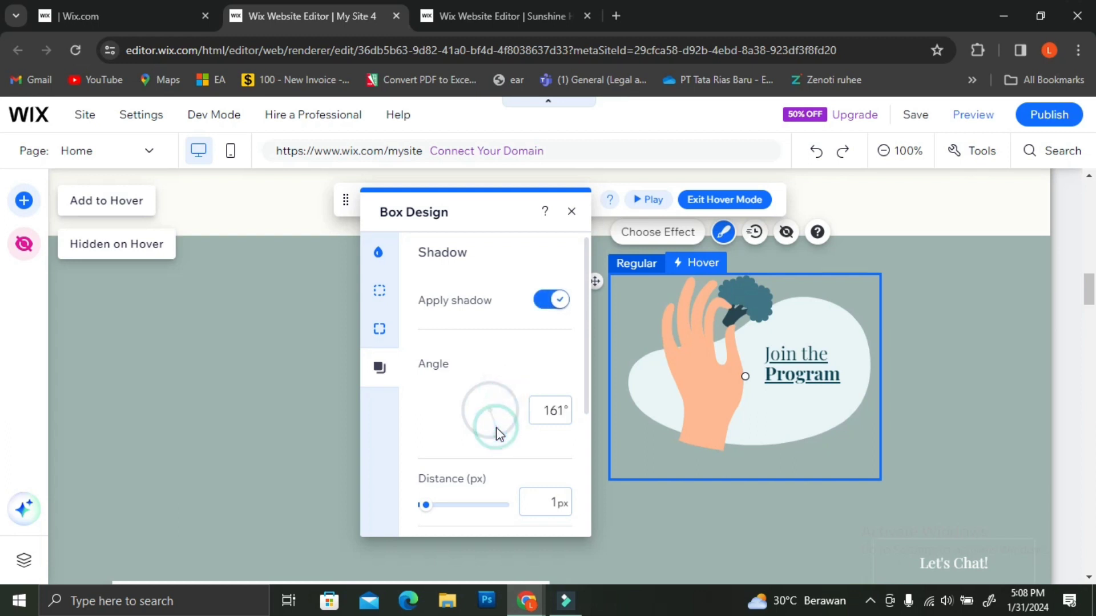
pyautogui.moveTo(499, 441); pyautogui.dragTo(497, 384)
pyautogui.doubleClick(551, 408)
pyautogui.write('0.00')
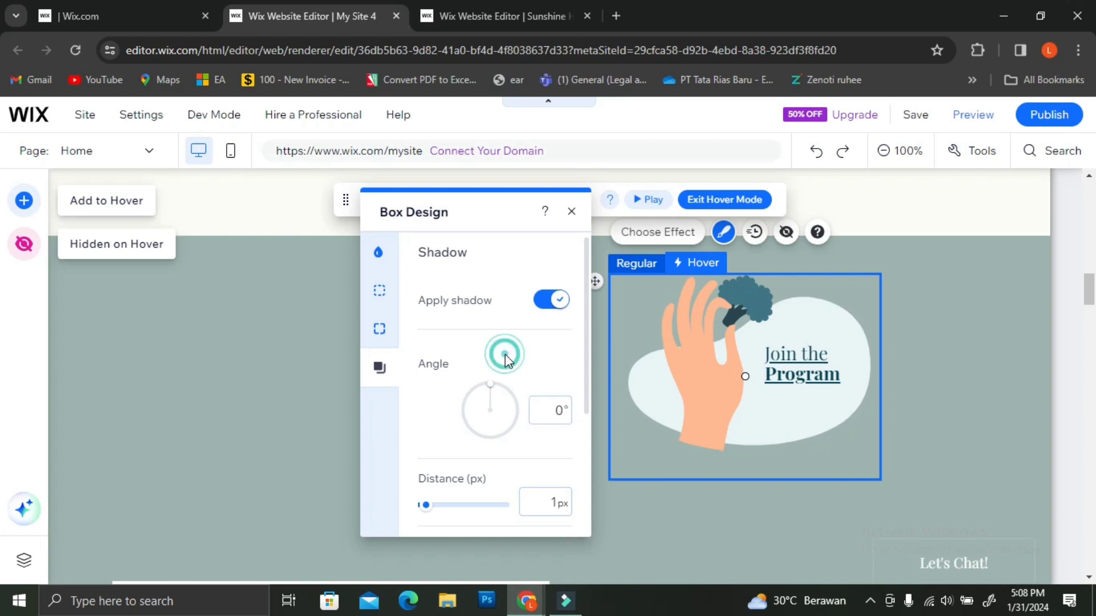
# - Close the box's shadow settings and recolor the "Join the Program" hover text with the dark green theme color #214941
pyautogui.scroll(-4, 509, 365)
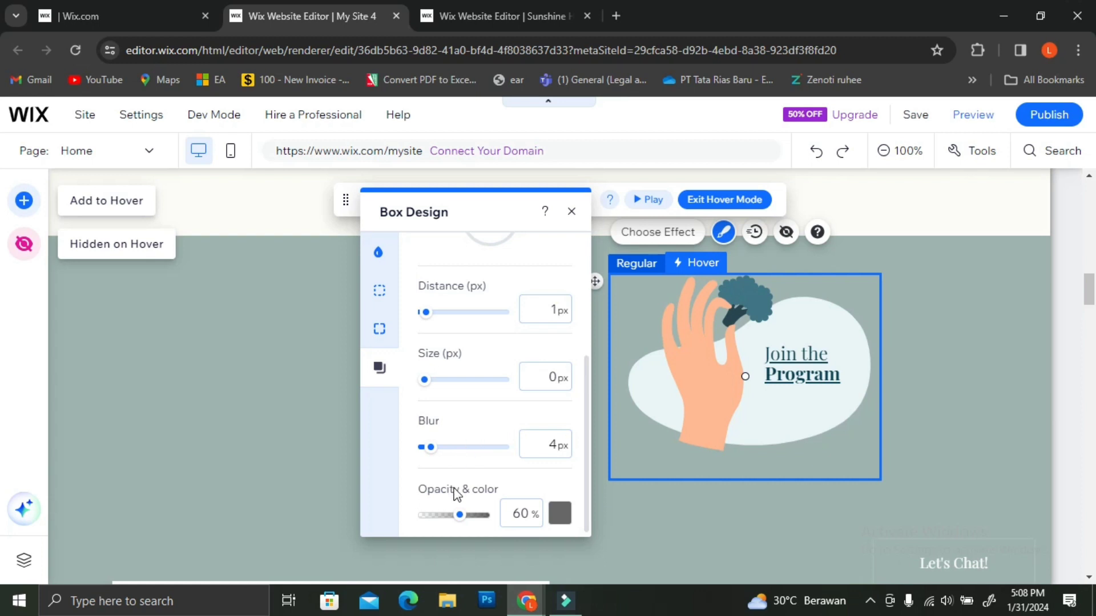
pyautogui.click(572, 211)
pyautogui.click(803, 363)
pyautogui.click(798, 304)
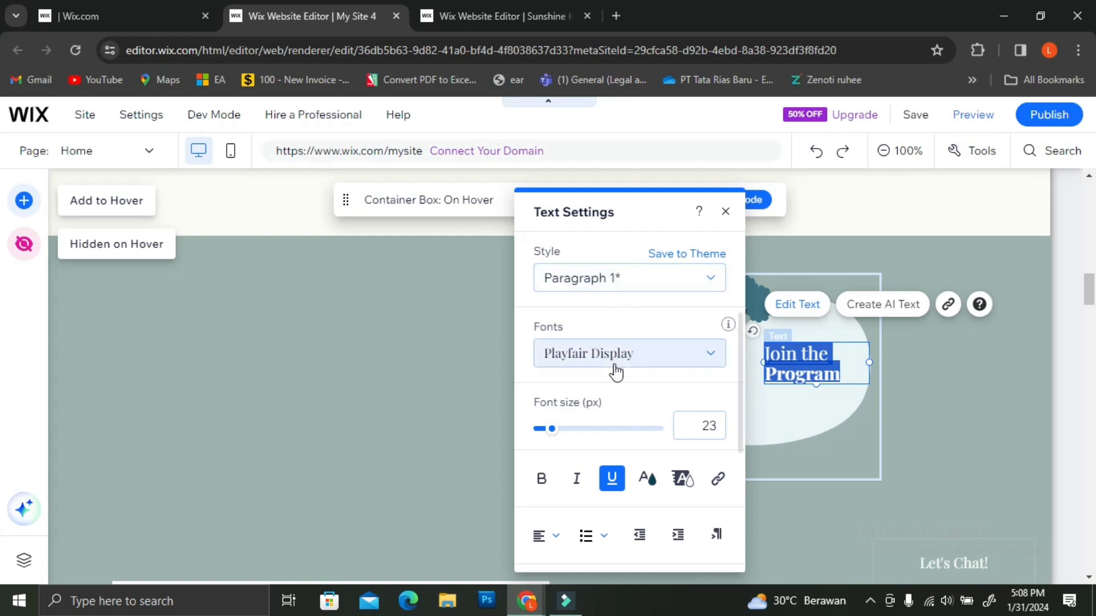
pyautogui.scroll(-3, 615, 371)
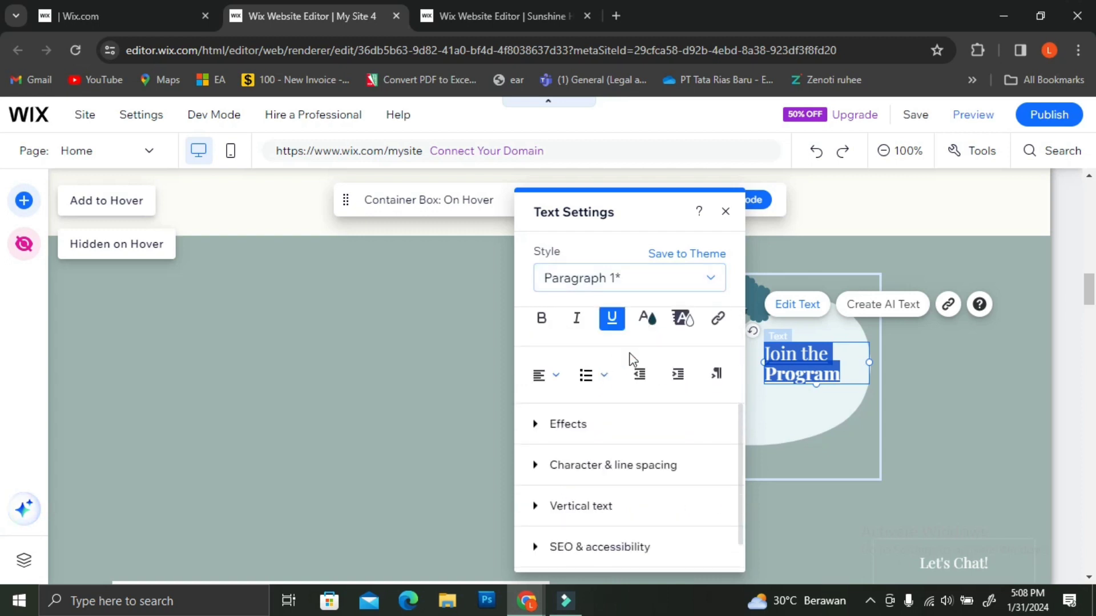
pyautogui.click(648, 318)
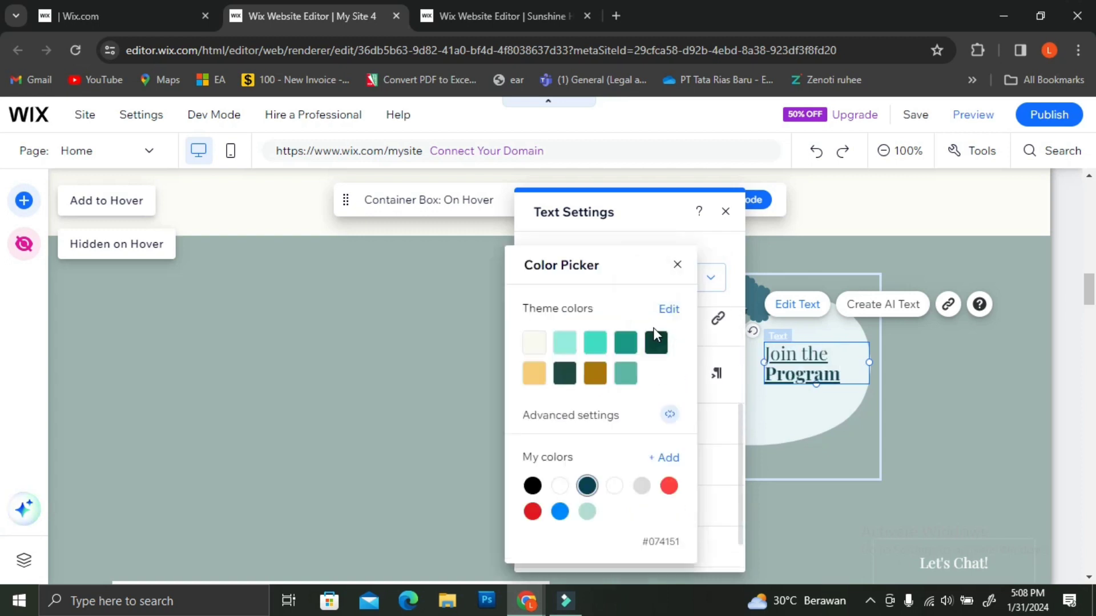
pyautogui.click(571, 380)
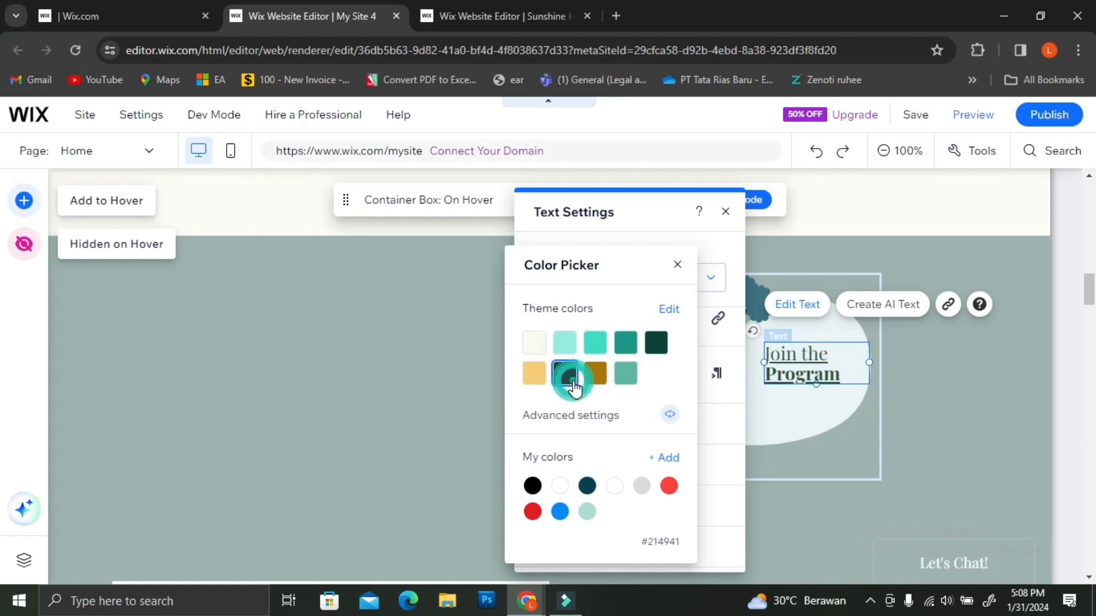
pyautogui.click(678, 265)
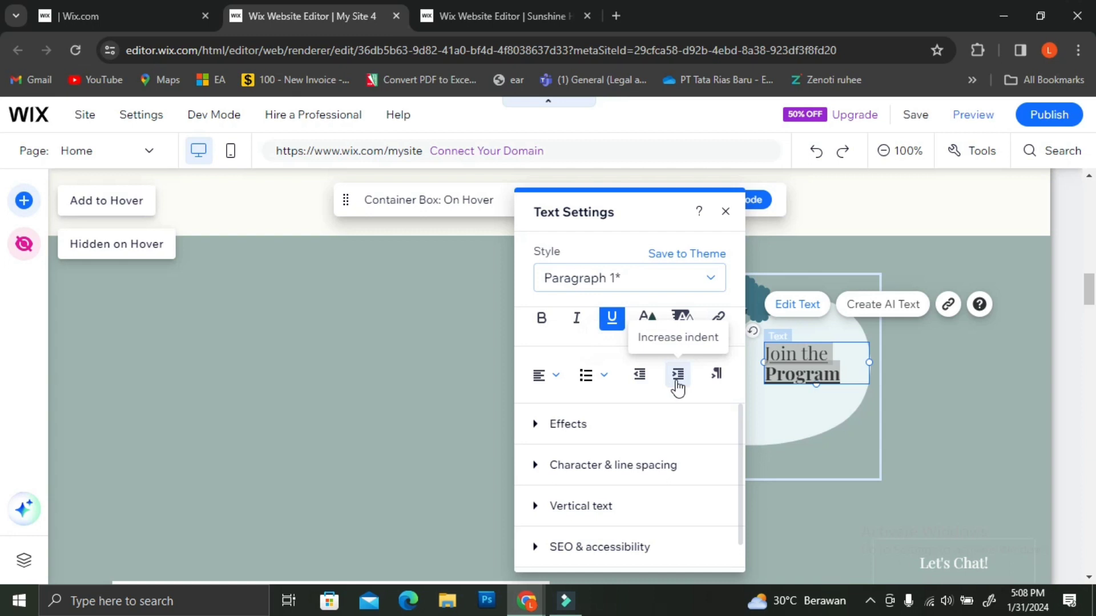
# - Look through the hover text's effects and its character and line spacing options
pyautogui.click(598, 430)
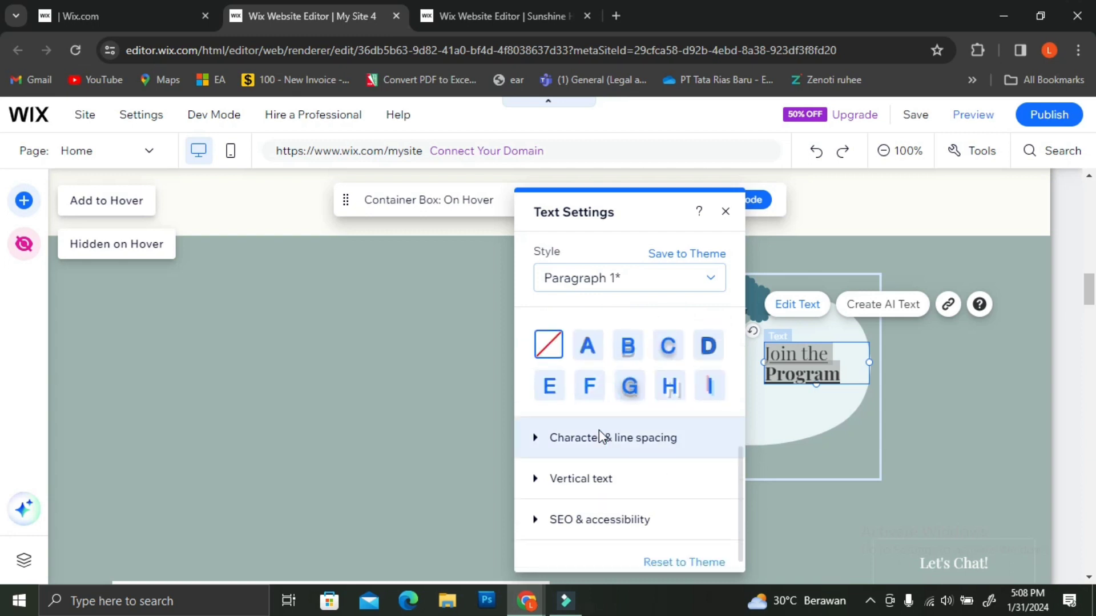
pyautogui.click(599, 426)
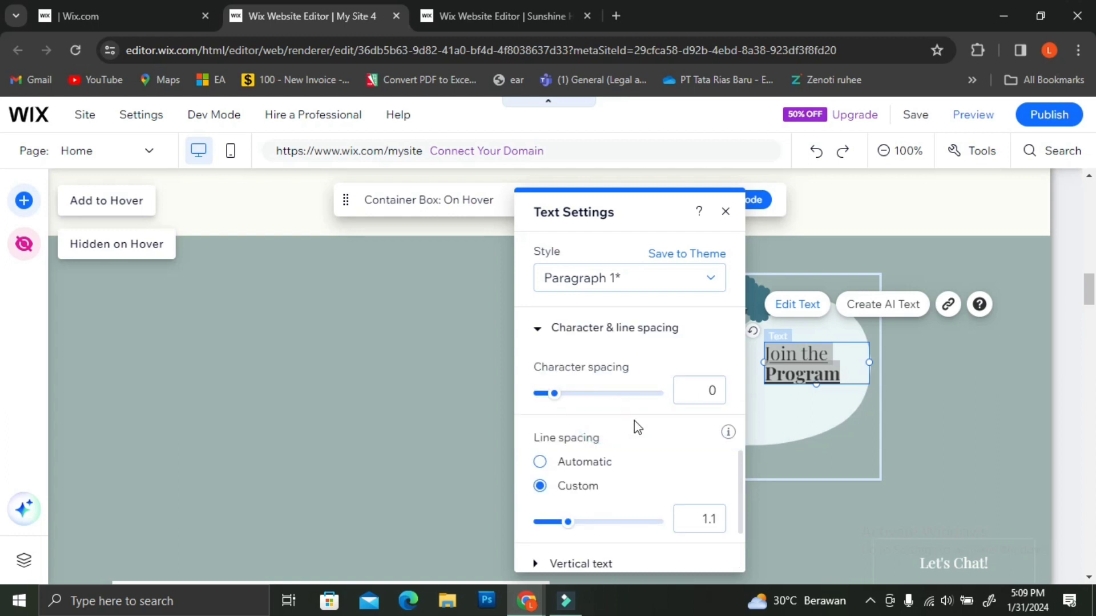
pyautogui.scroll(-2, 610, 435)
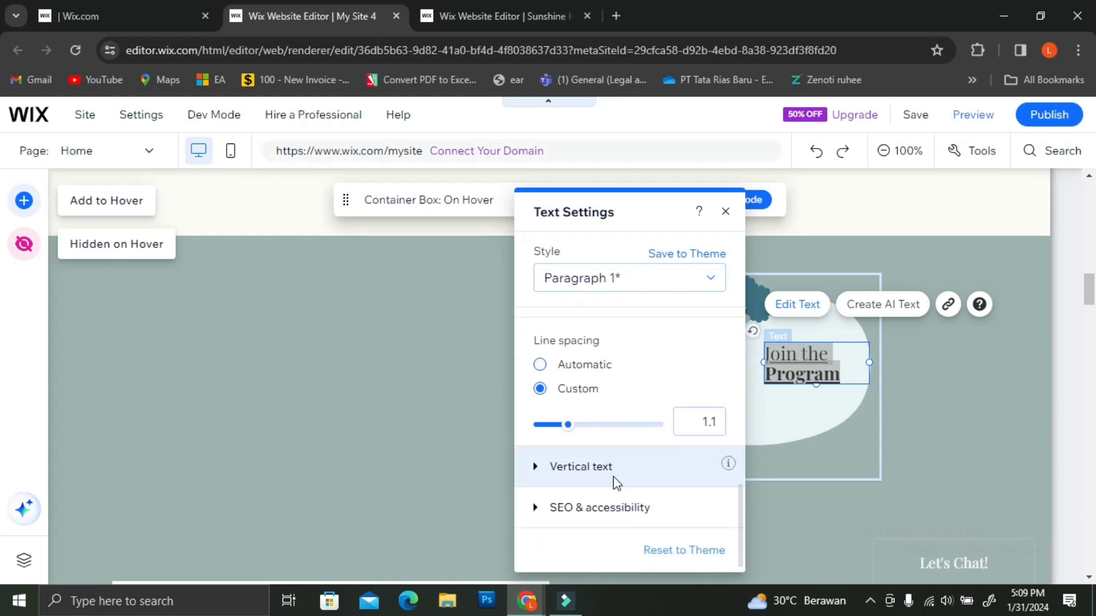
pyautogui.scroll(3, 632, 472)
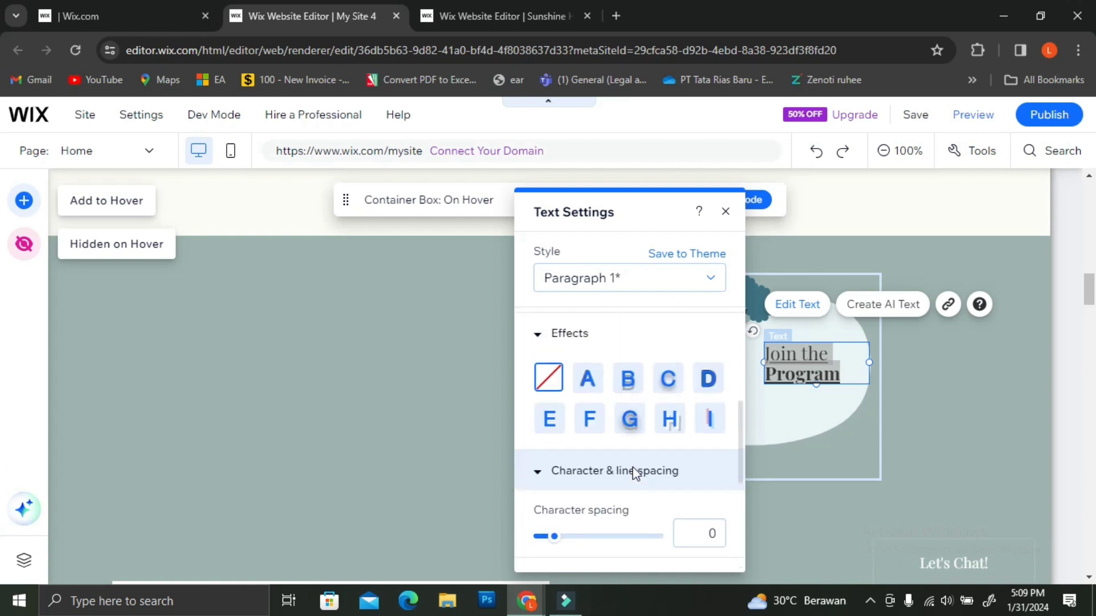
pyautogui.scroll(-3, 633, 457)
pyautogui.scroll(2, 628, 422)
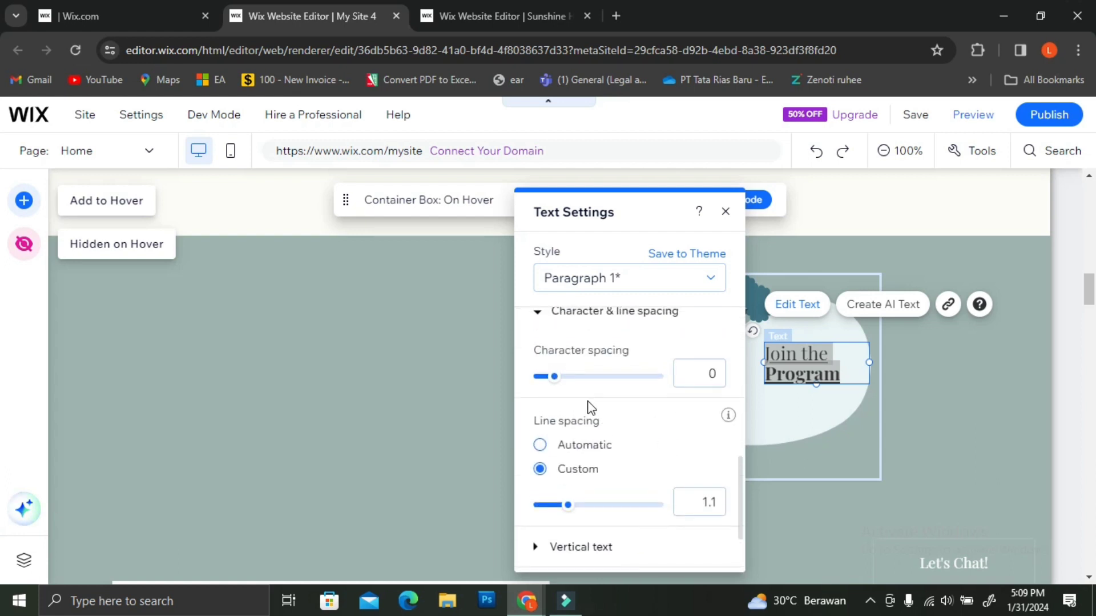
pyautogui.click(544, 314)
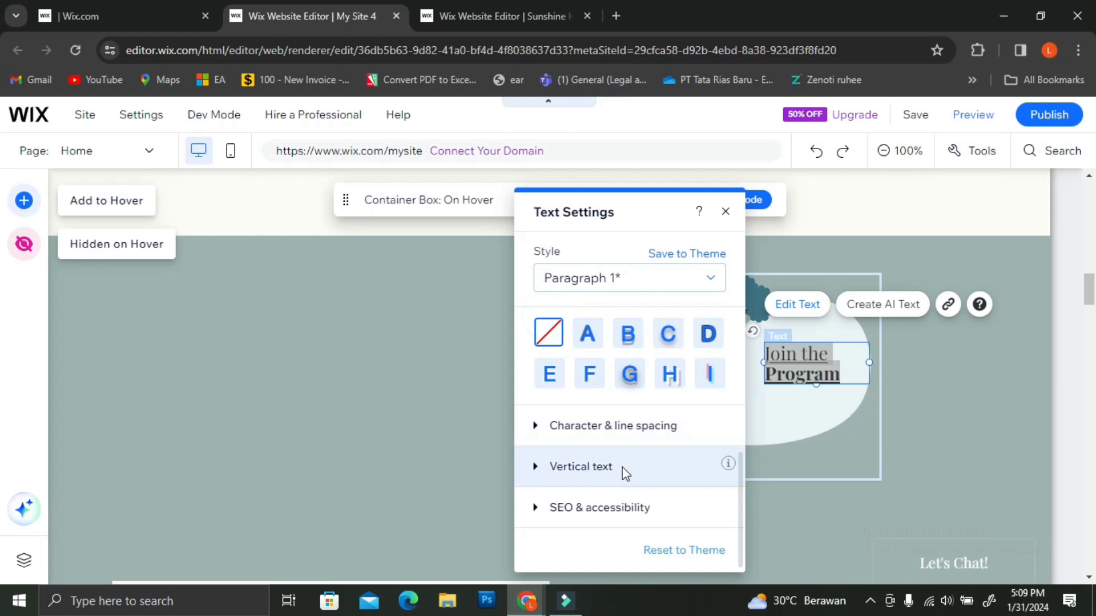
# - Change the hover text to "Join us NOW!", keep its Paragraph 1 style and close the text settings
pyautogui.scroll(5, 630, 400)
pyautogui.click(639, 290)
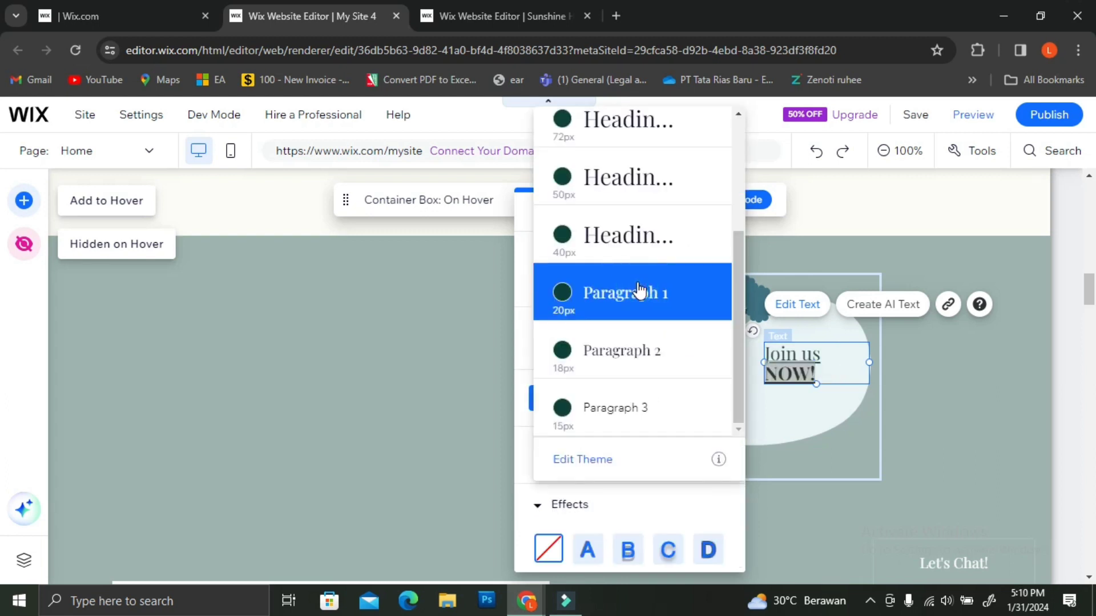
pyautogui.click(978, 379)
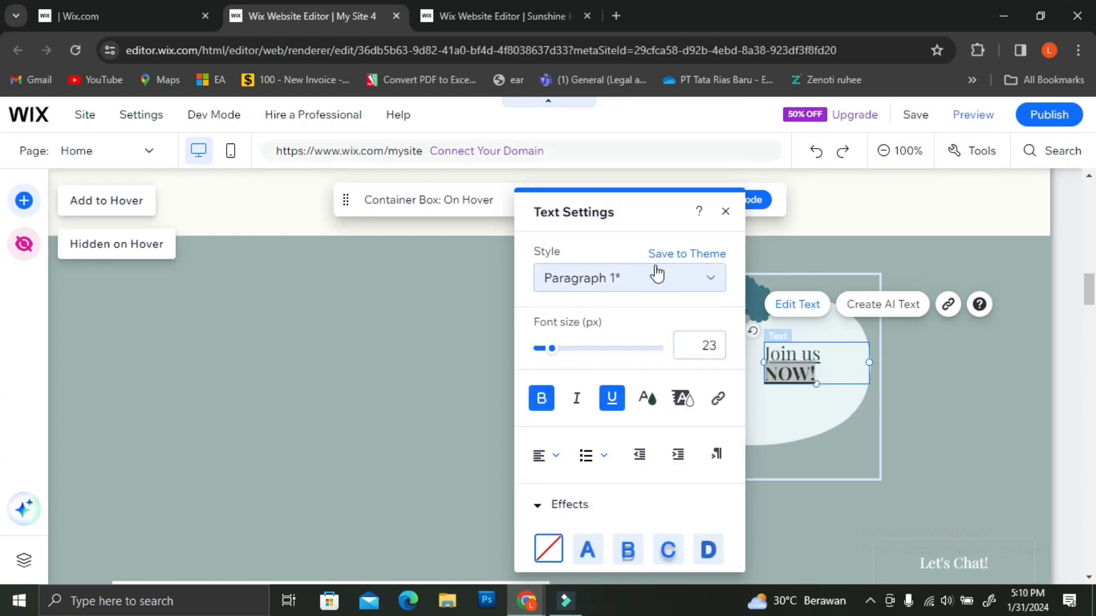
pyautogui.click(724, 217)
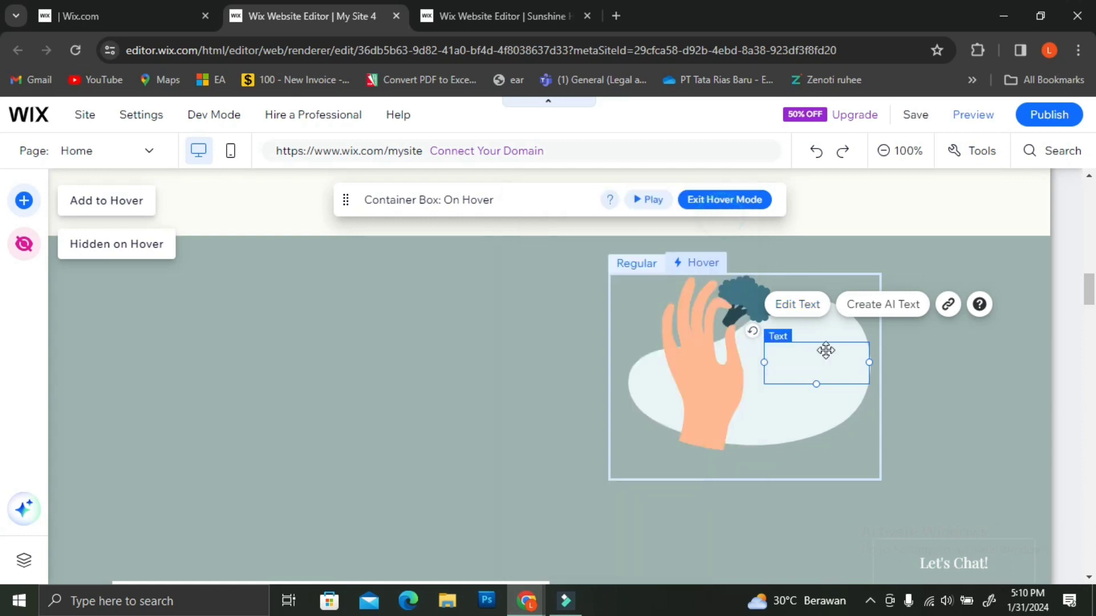
# - Apply the Skew effect to the light blob shape behind the hover text and play the hover animation
pyautogui.click(812, 332)
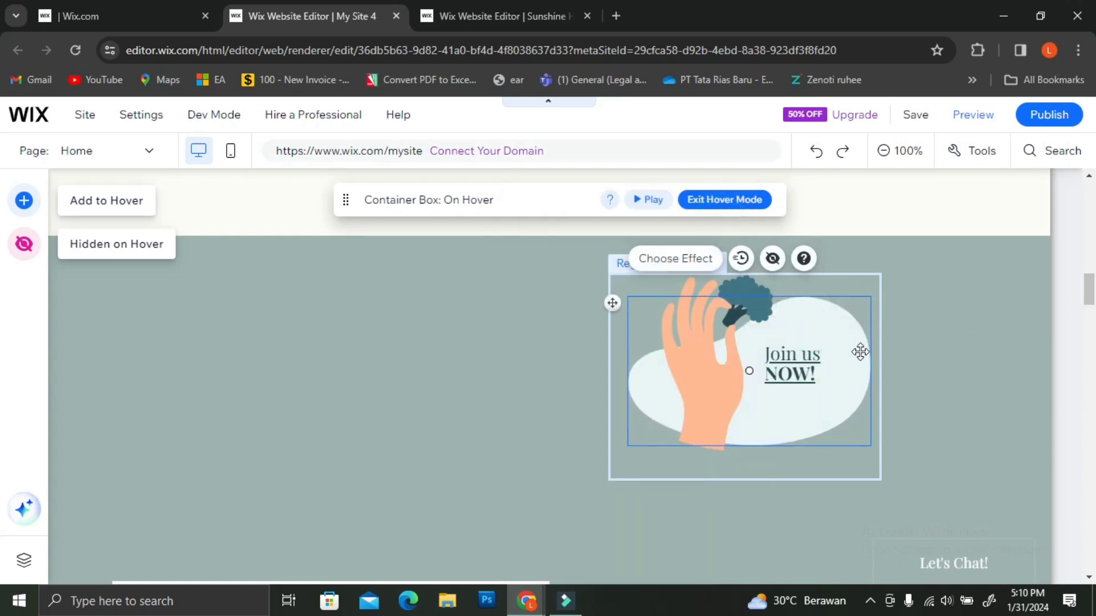
pyautogui.click(709, 266)
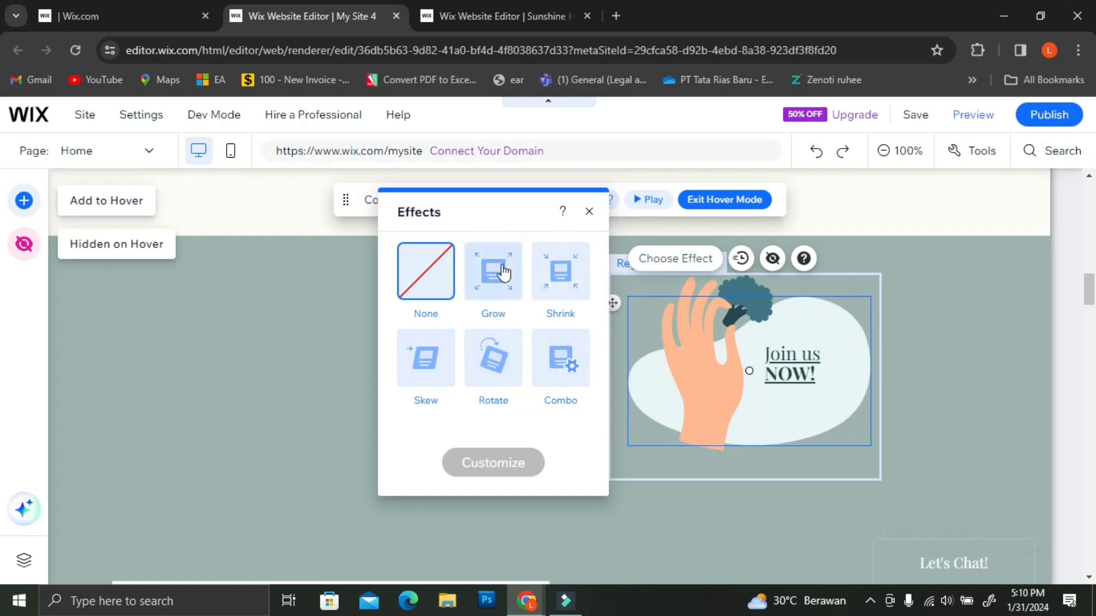
pyautogui.click(437, 374)
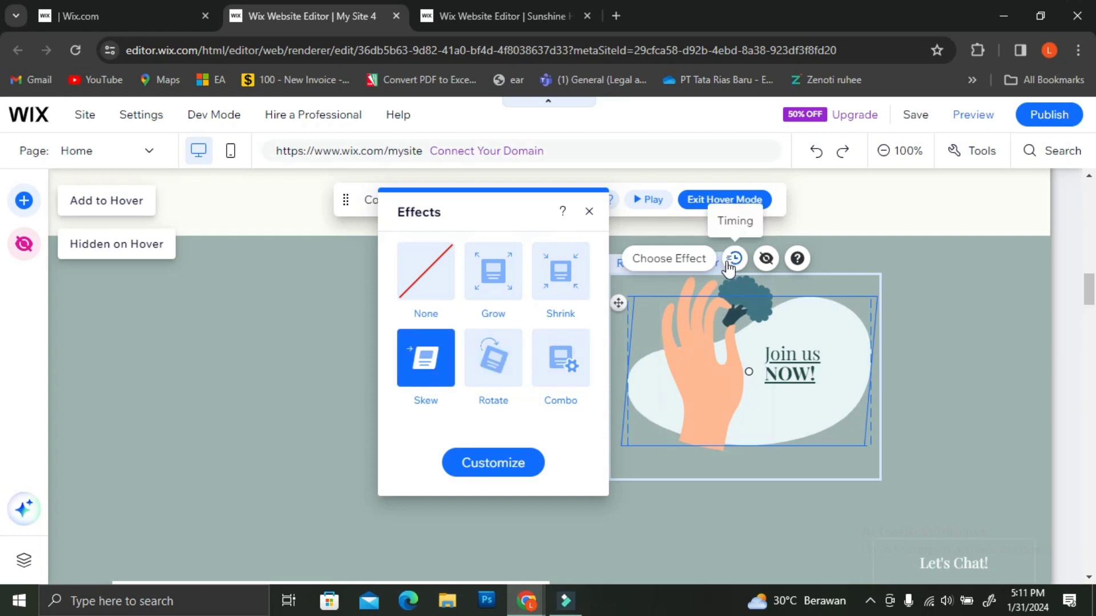
pyautogui.click(651, 199)
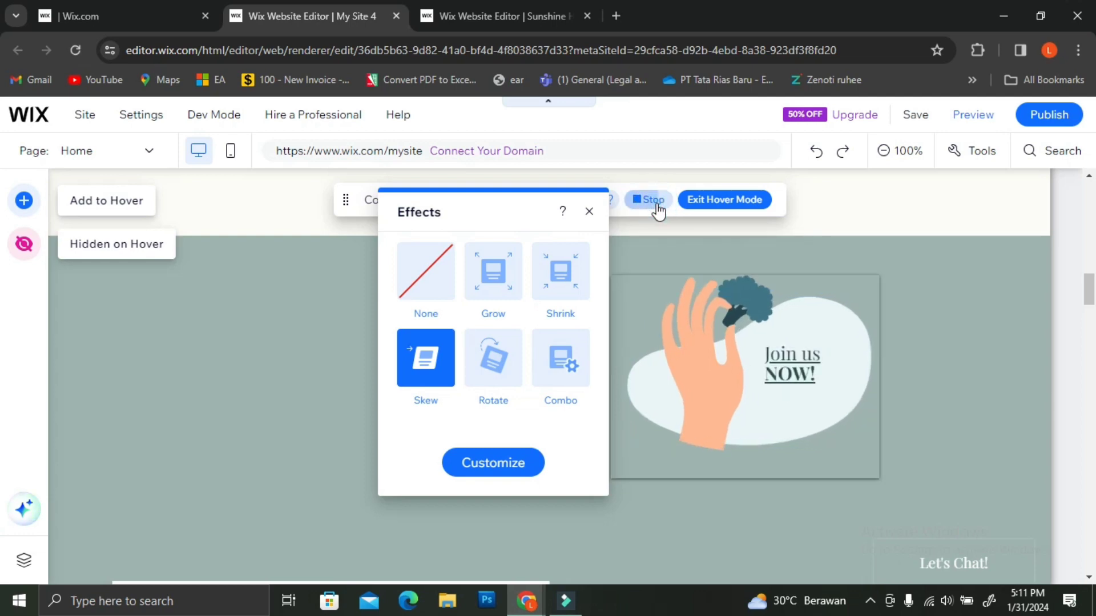
pyautogui.click(653, 200)
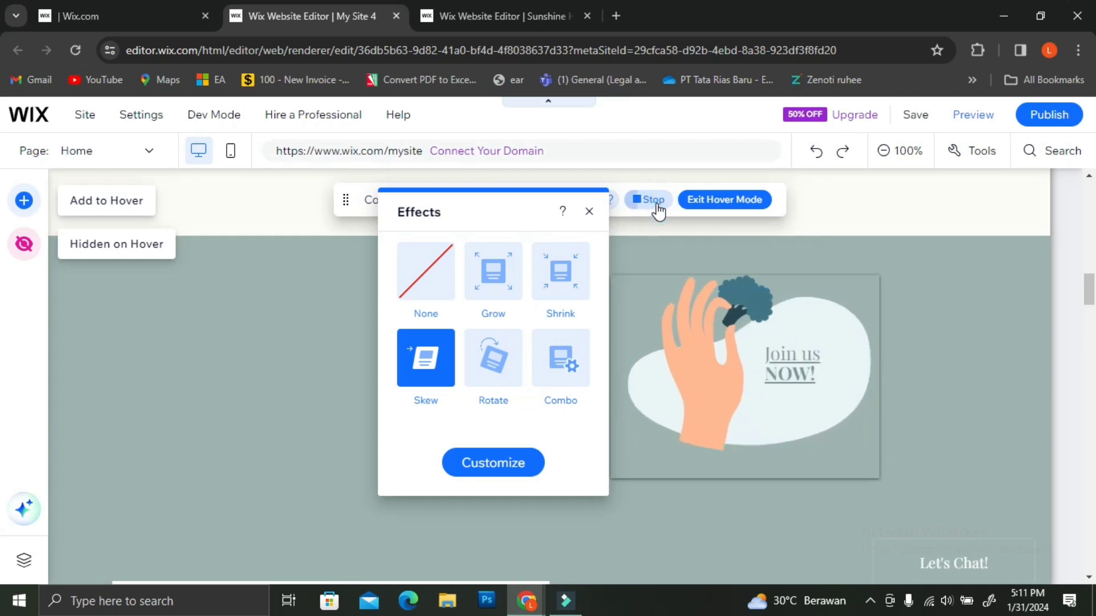
pyautogui.click(688, 268)
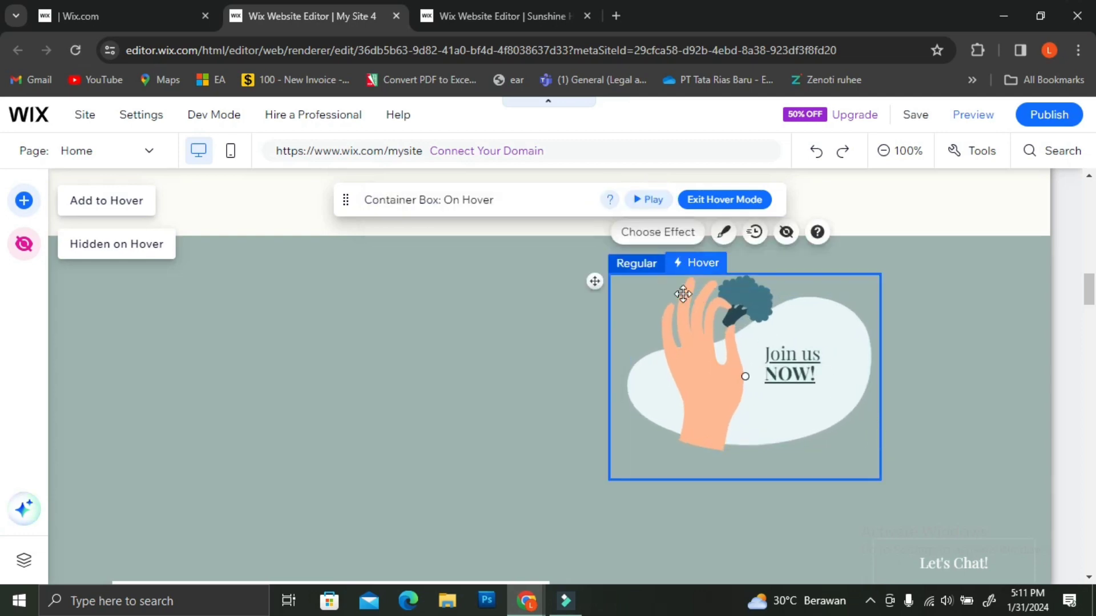
# - Switch the box to its regular state and replace the "Live Well" text with "Plan Better"
pyautogui.click(655, 270)
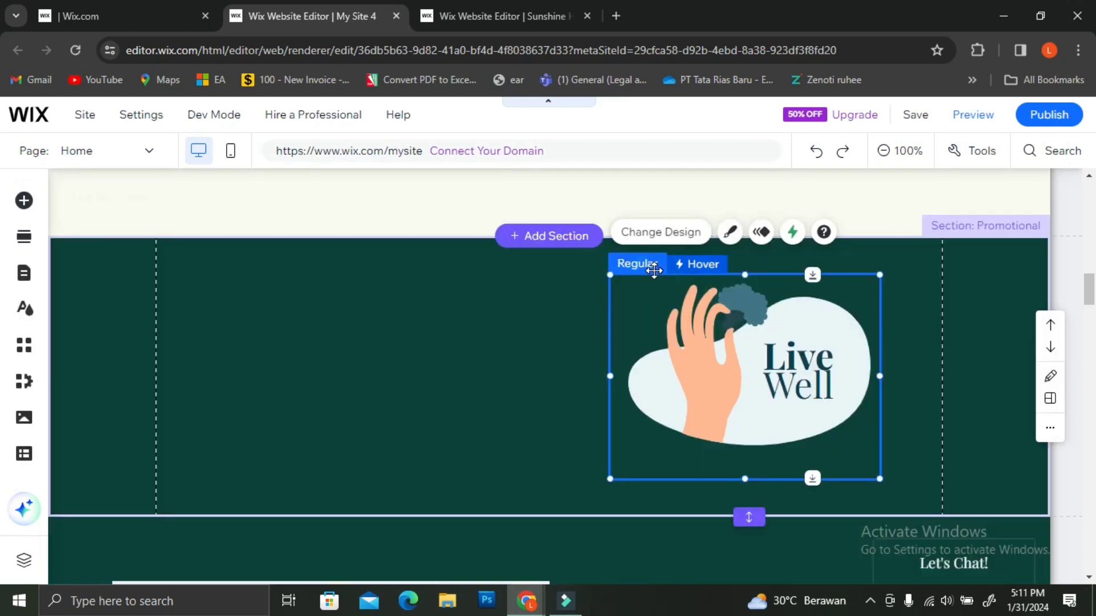
pyautogui.click(809, 370)
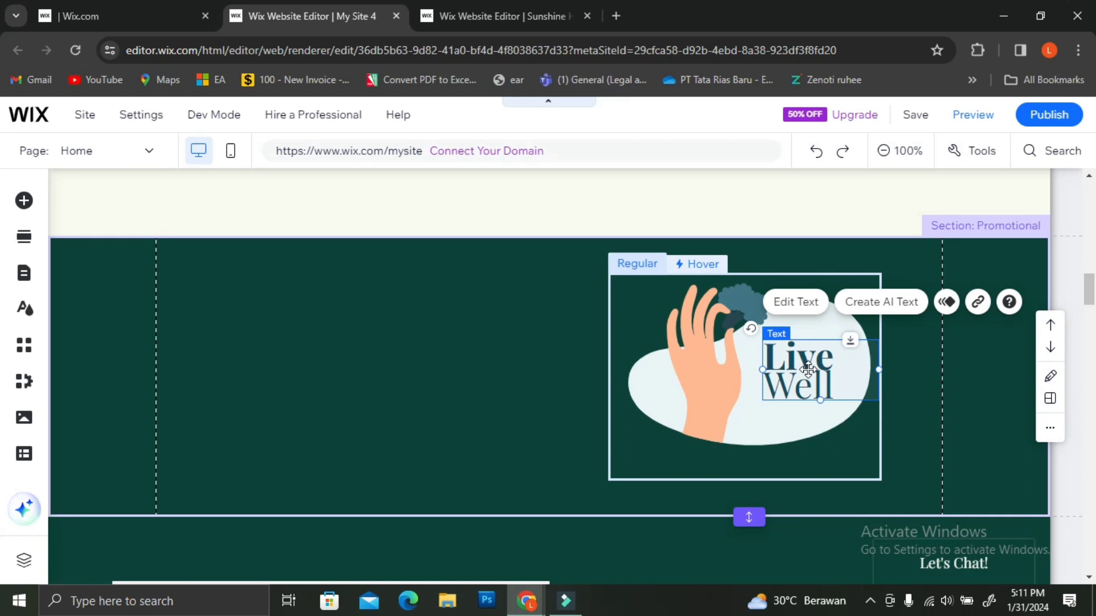
pyautogui.doubleClick(808, 370)
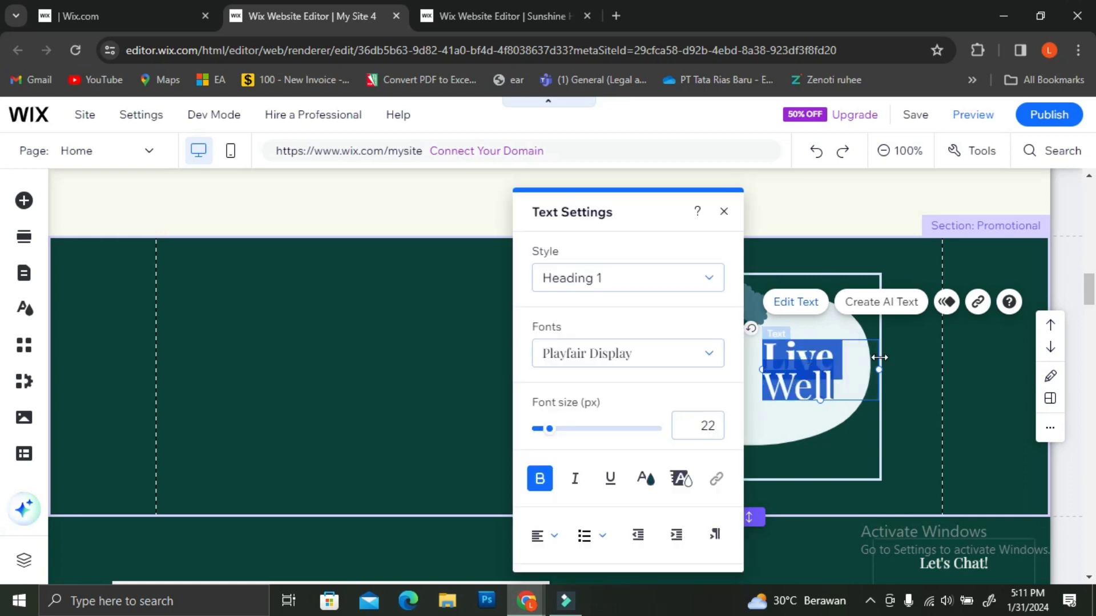
pyautogui.write('Plan Better')
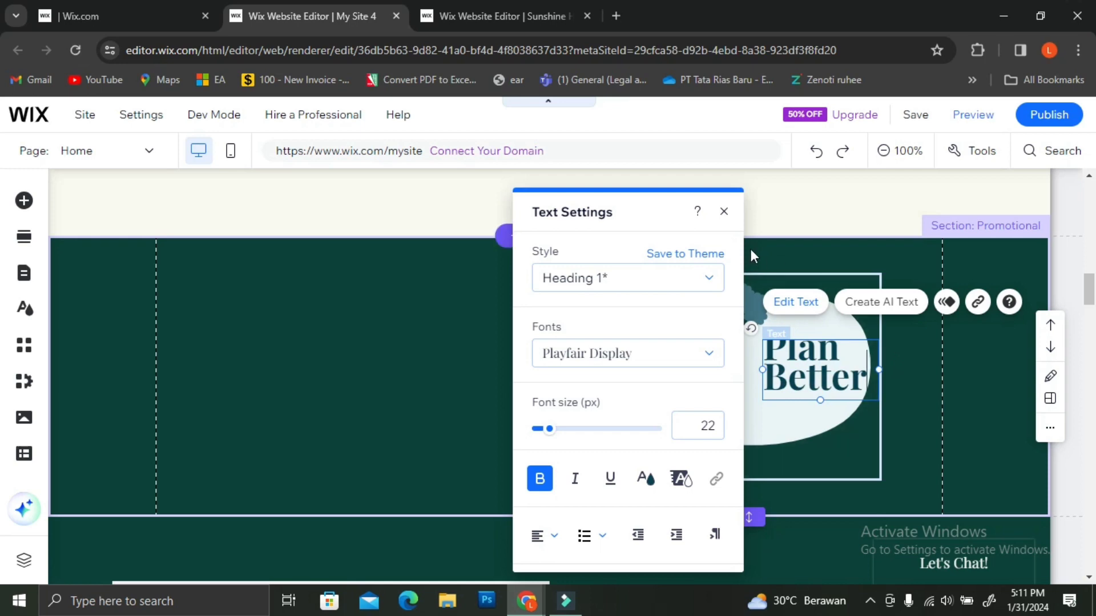
pyautogui.click(725, 212)
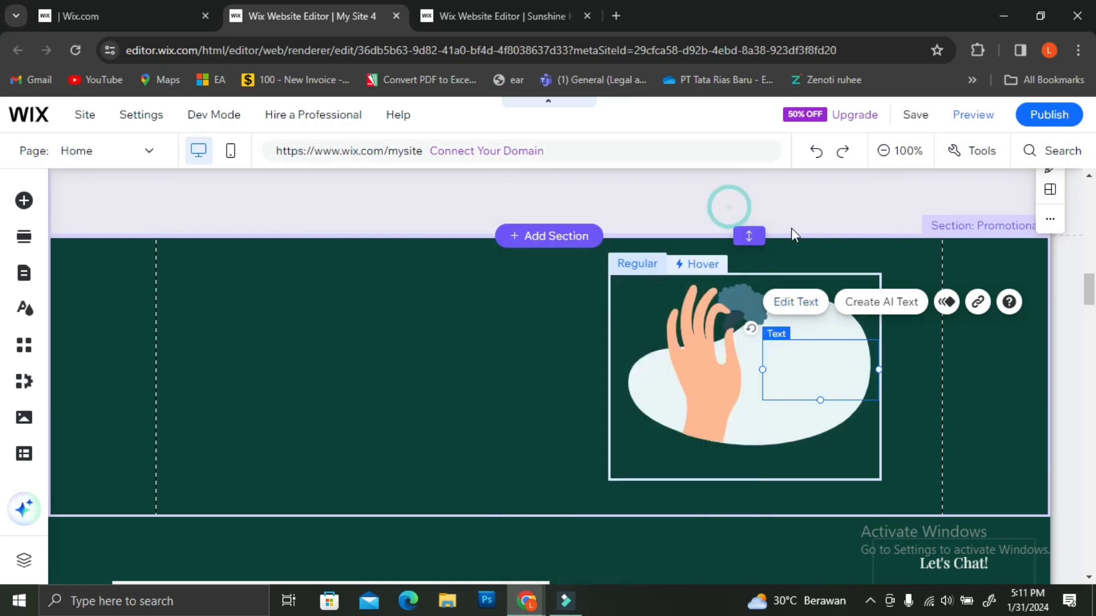
# - Compare the box's regular and hover states, play the hover animation, and leave hover mode
pyautogui.click(712, 266)
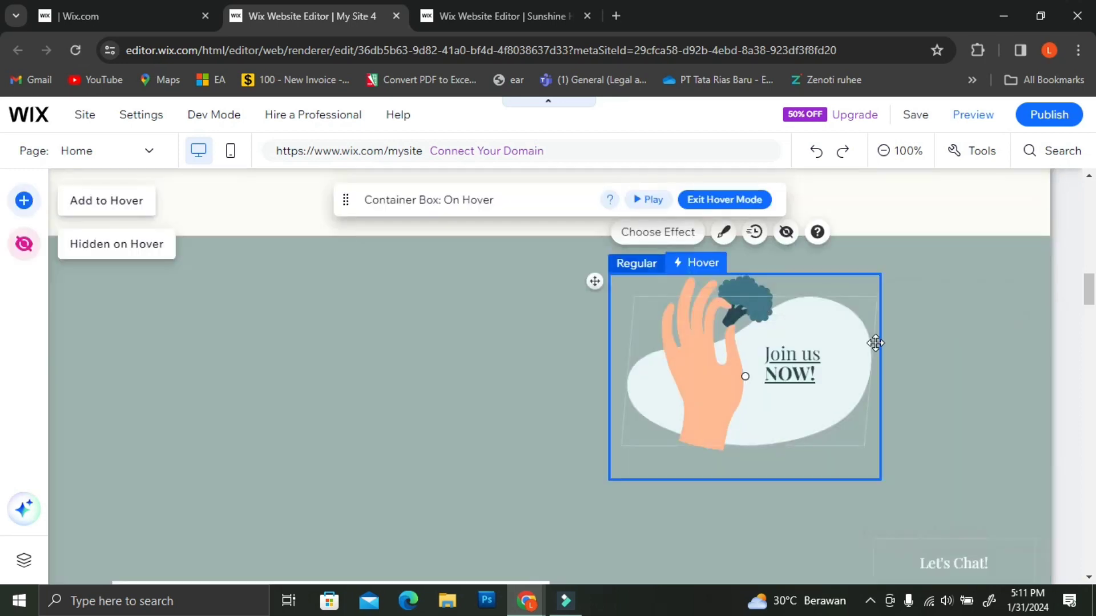
pyautogui.click(649, 265)
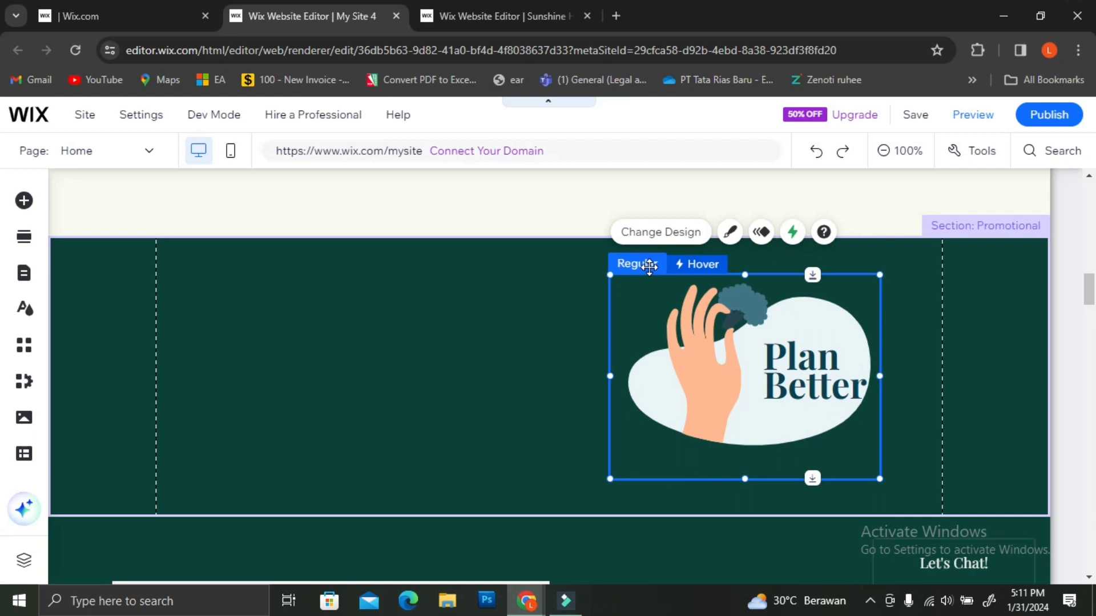
pyautogui.click(699, 263)
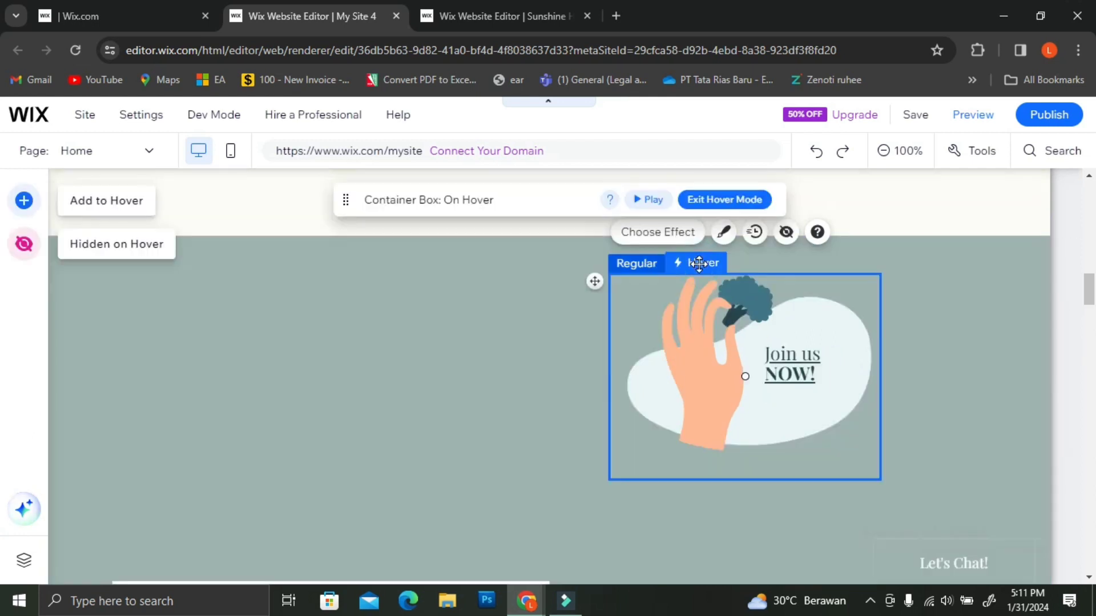
pyautogui.click(650, 200)
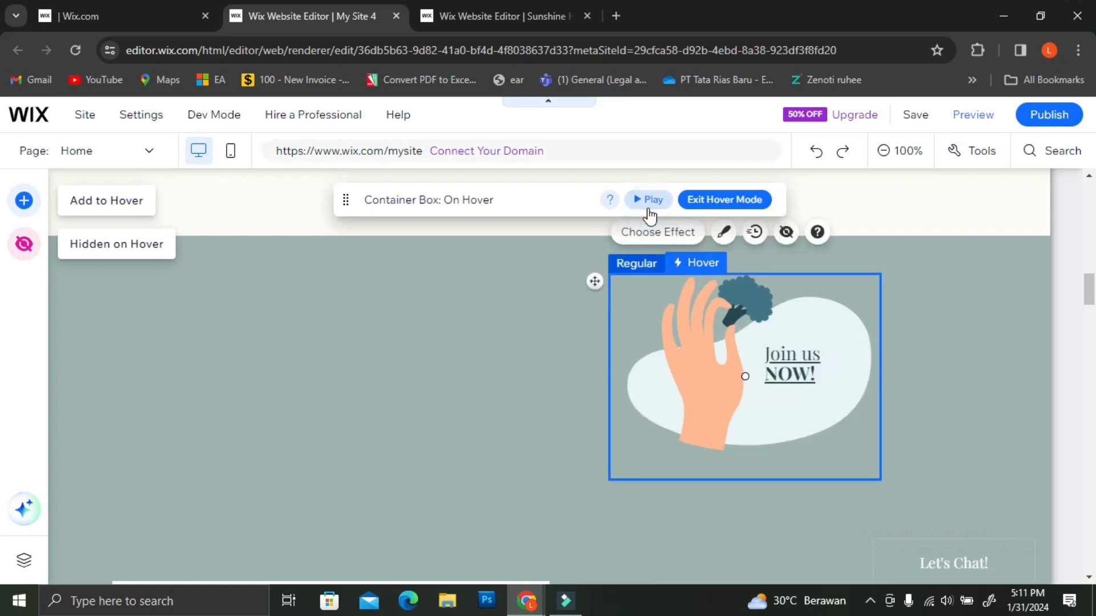
pyautogui.click(651, 206)
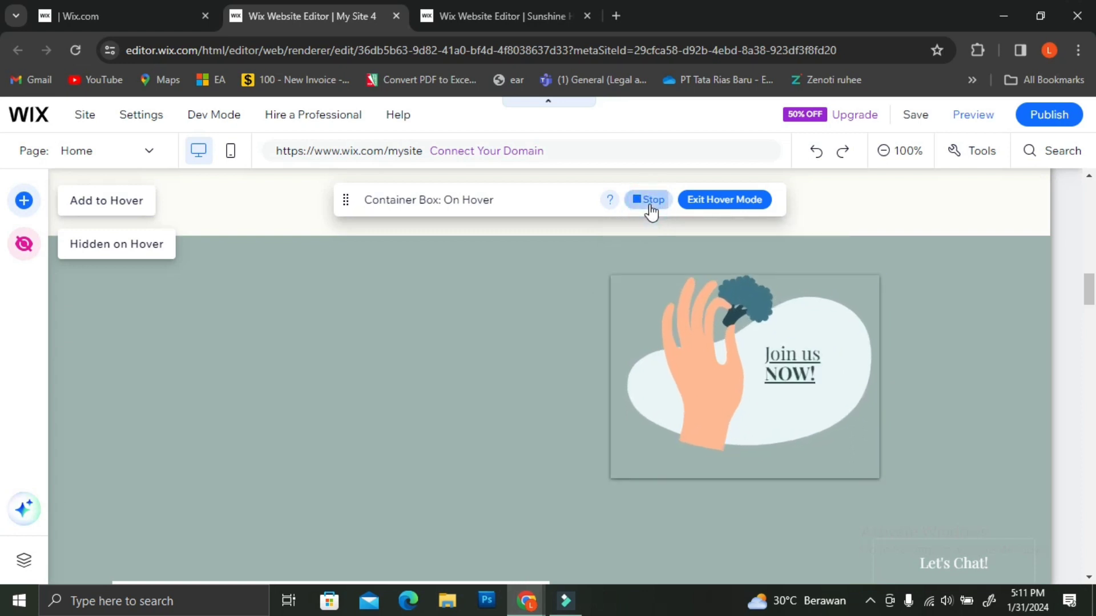
pyautogui.click(499, 343)
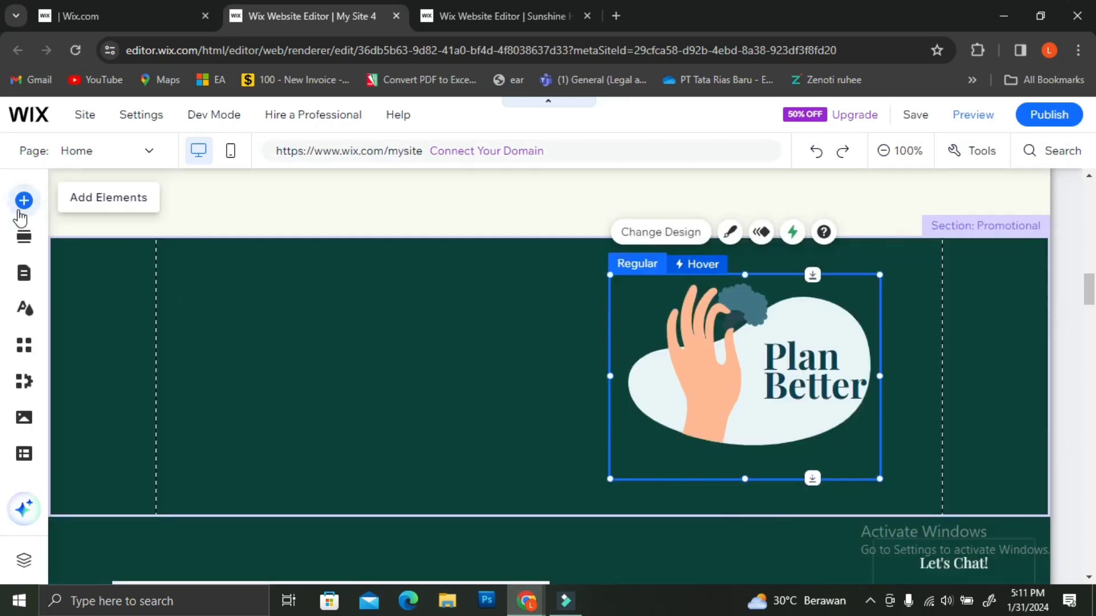
# - Add the purple delivery-package hover box with the "WORLDWIDE" hover text to the Promotional section, beside the "Plan Better" box
pyautogui.click(24, 199)
pyautogui.scroll(-10, 502, 361)
pyautogui.scroll(3, 503, 360)
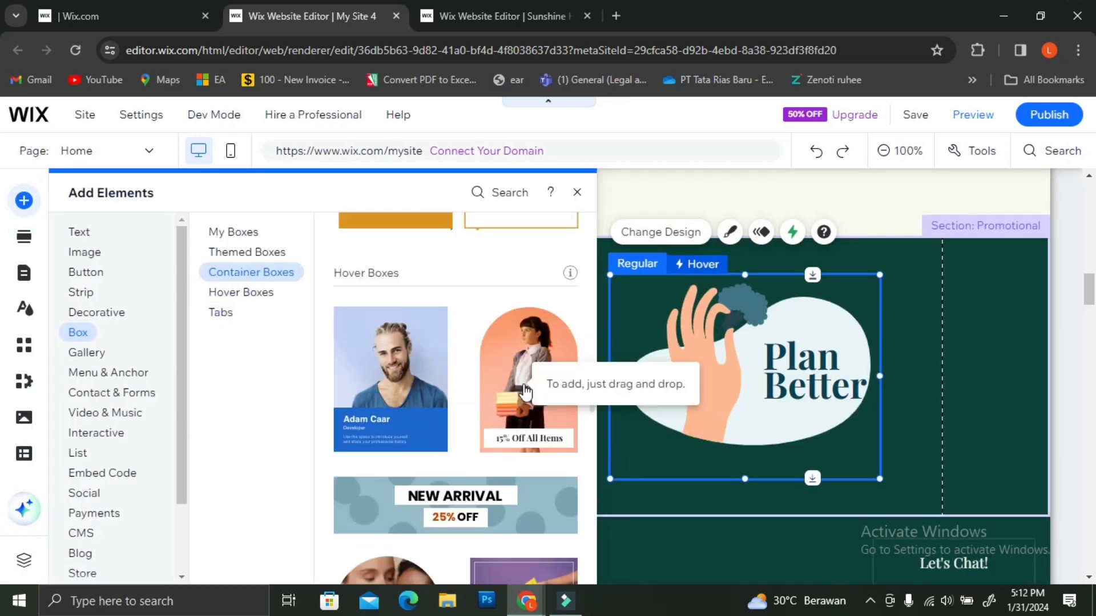
pyautogui.scroll(-3, 462, 511)
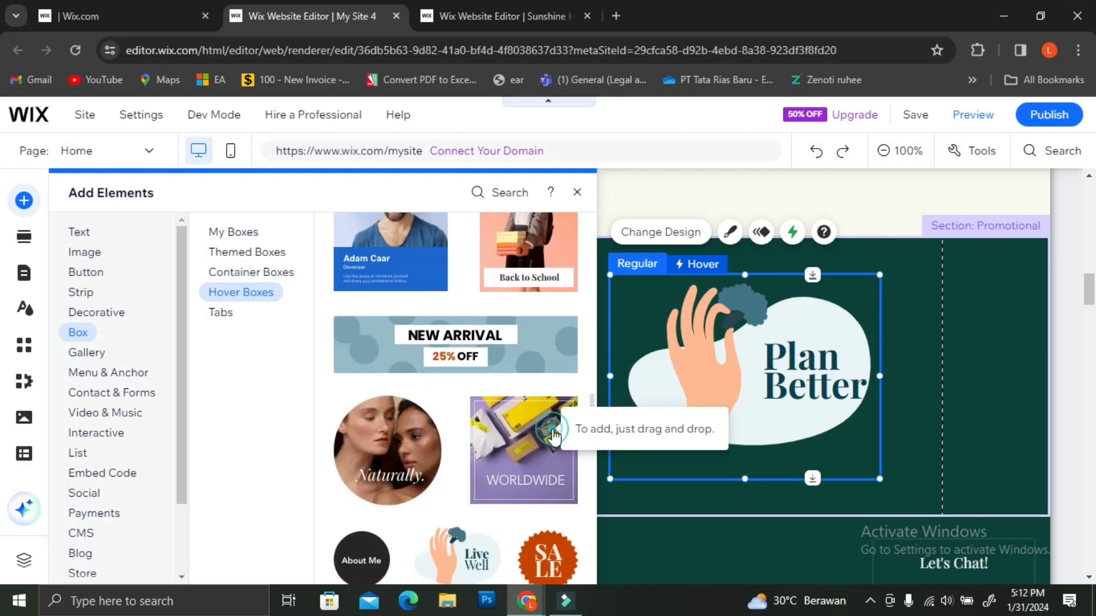
pyautogui.moveTo(524, 424); pyautogui.dragTo(526, 409)
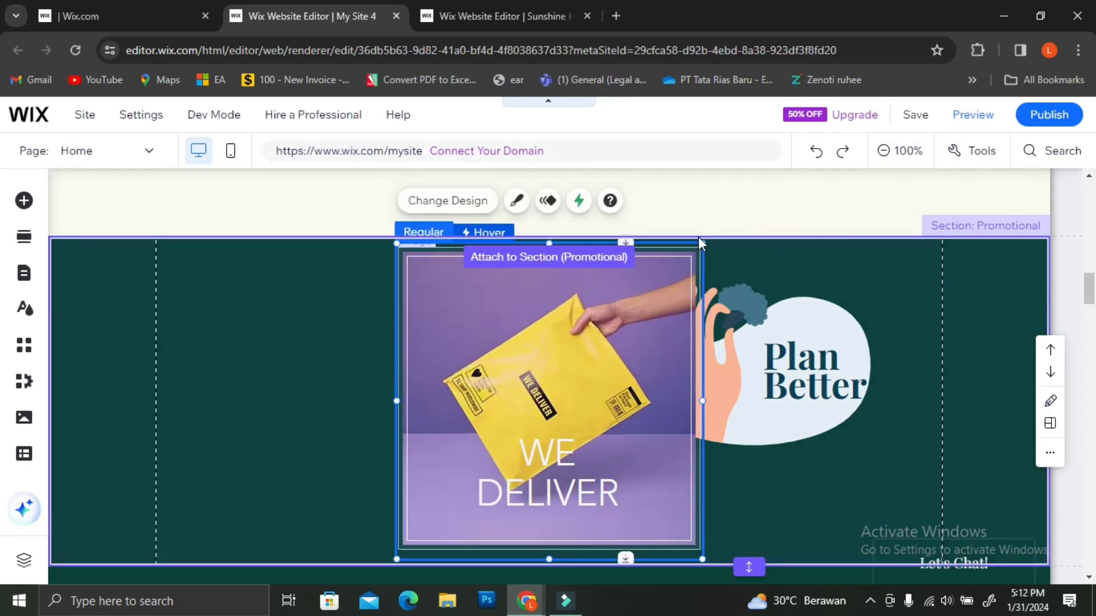
# - Move the delivery-package box to the left of the "Plan Better" box in the Promotional section, at about x 96, y 1601
pyautogui.moveTo(702, 243); pyautogui.dragTo(599, 324)
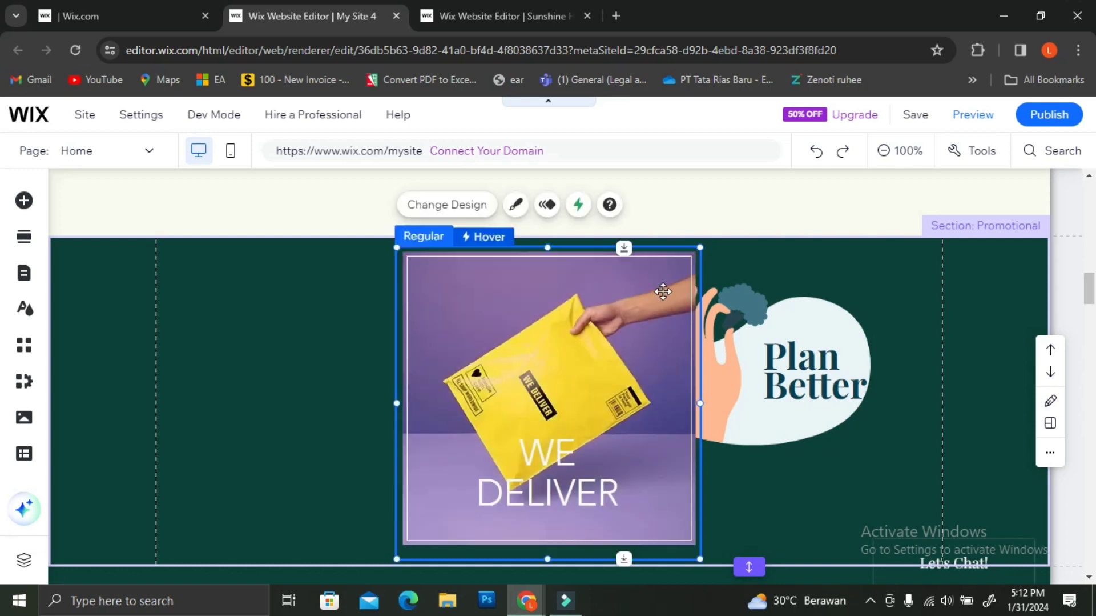
pyautogui.moveTo(700, 248); pyautogui.dragTo(571, 367)
pyautogui.moveTo(426, 348); pyautogui.dragTo(453, 365)
pyautogui.scroll(1, 458, 375)
pyautogui.scroll(-1, 458, 377)
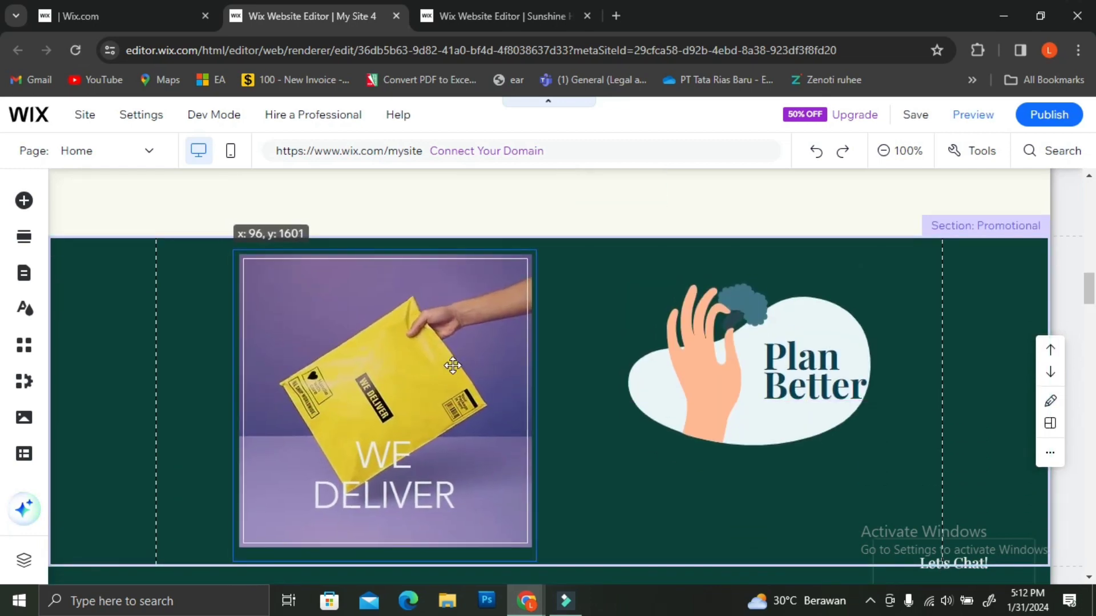
pyautogui.moveTo(538, 420); pyautogui.dragTo(537, 422)
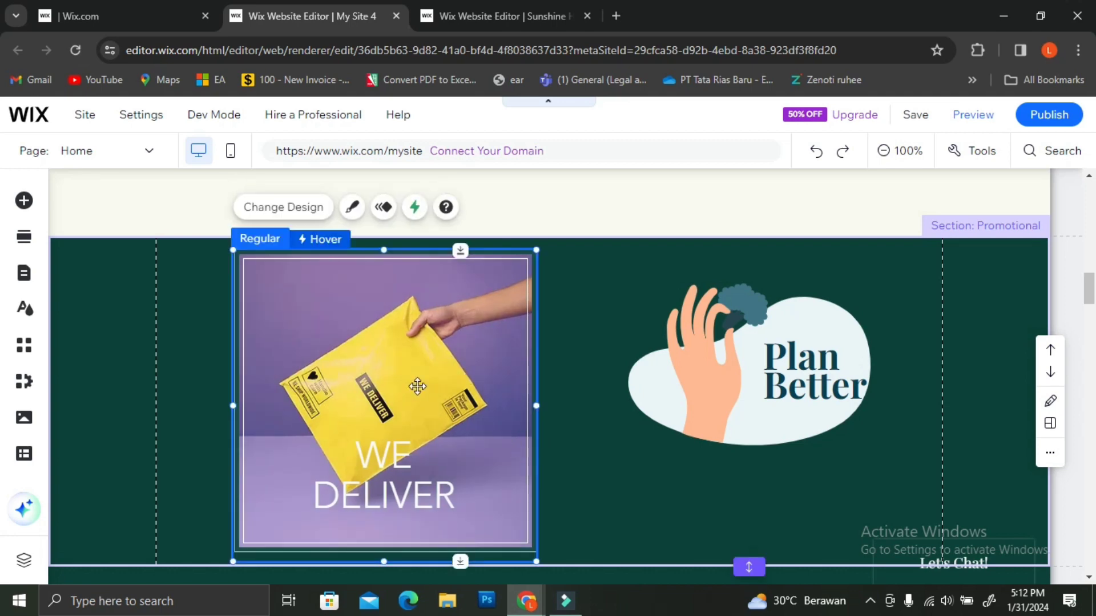
# - Replace the delivery box's regular-state image with the "Financial Report" laptop photo found by searching the Wix media for "Financial"
pyautogui.click(374, 336)
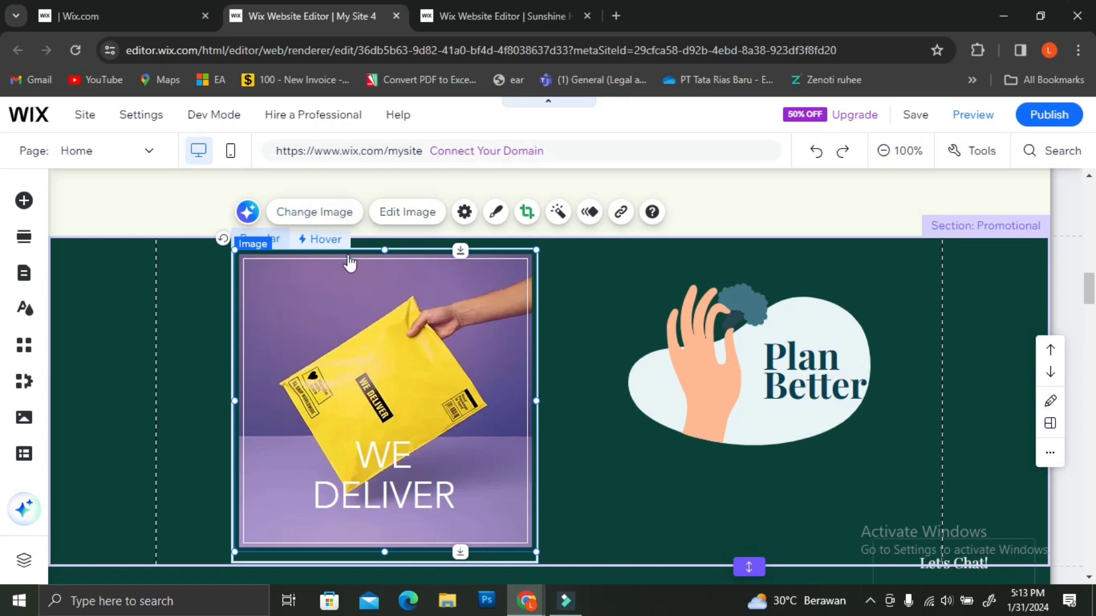
pyautogui.doubleClick(463, 314)
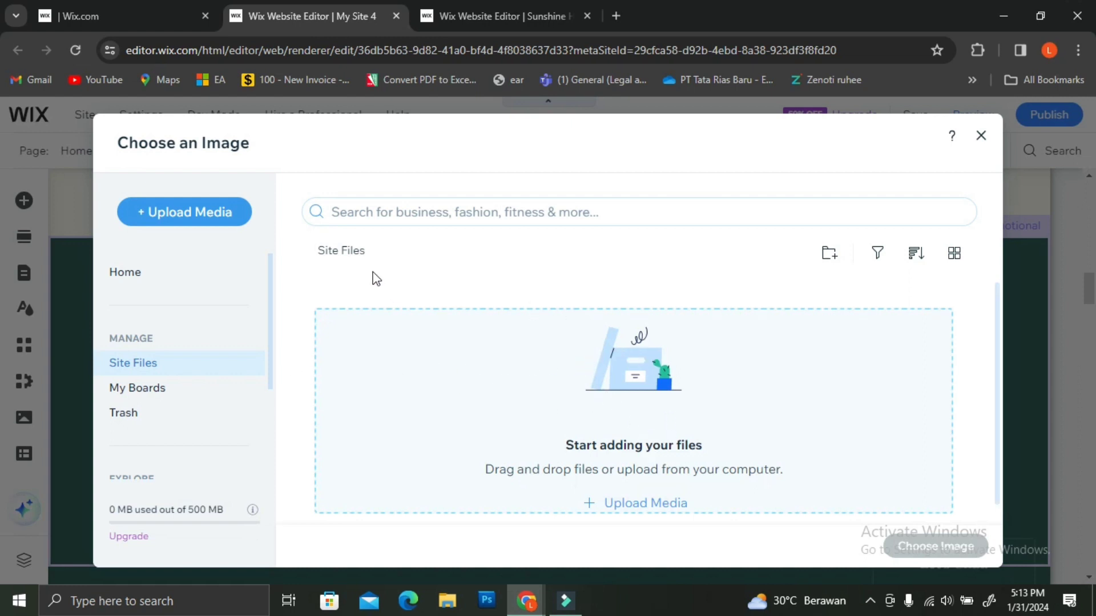
pyautogui.click(506, 209)
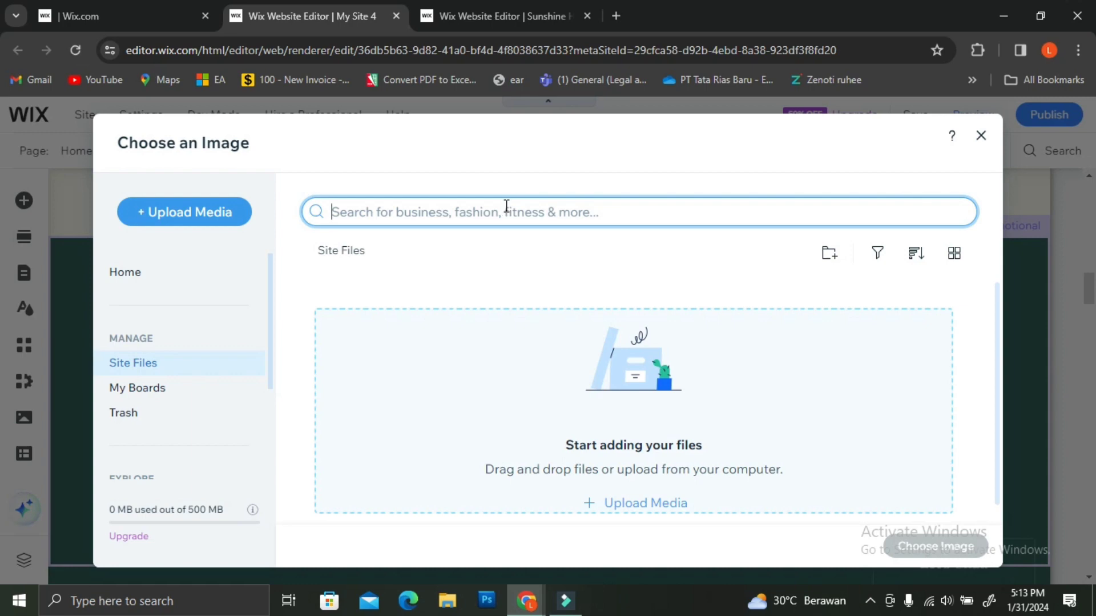
pyautogui.write('F')
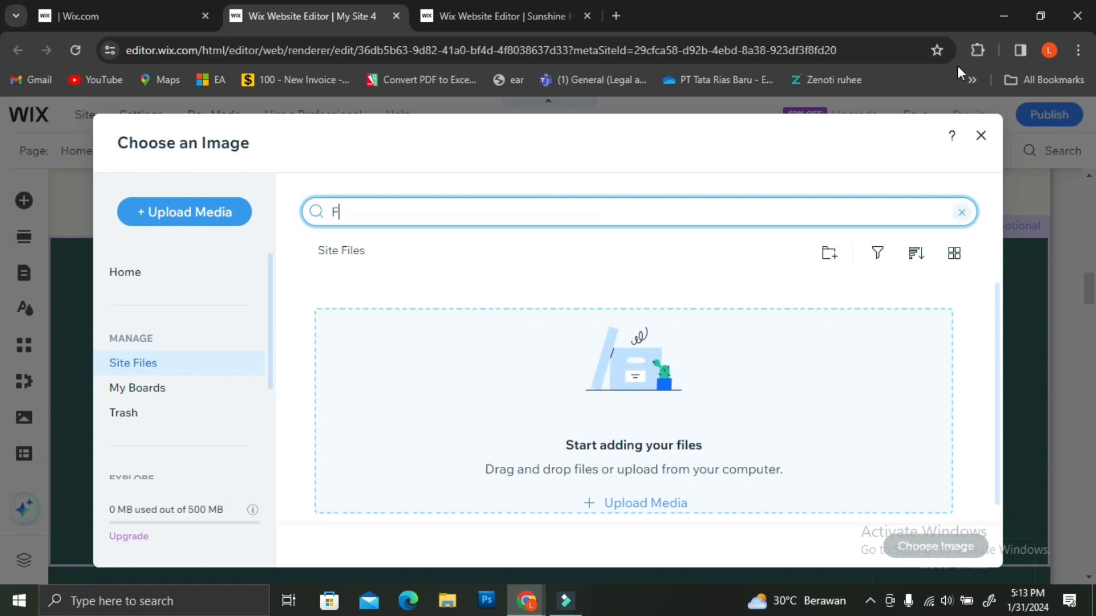
pyautogui.write('inancial')
pyautogui.press('Return')
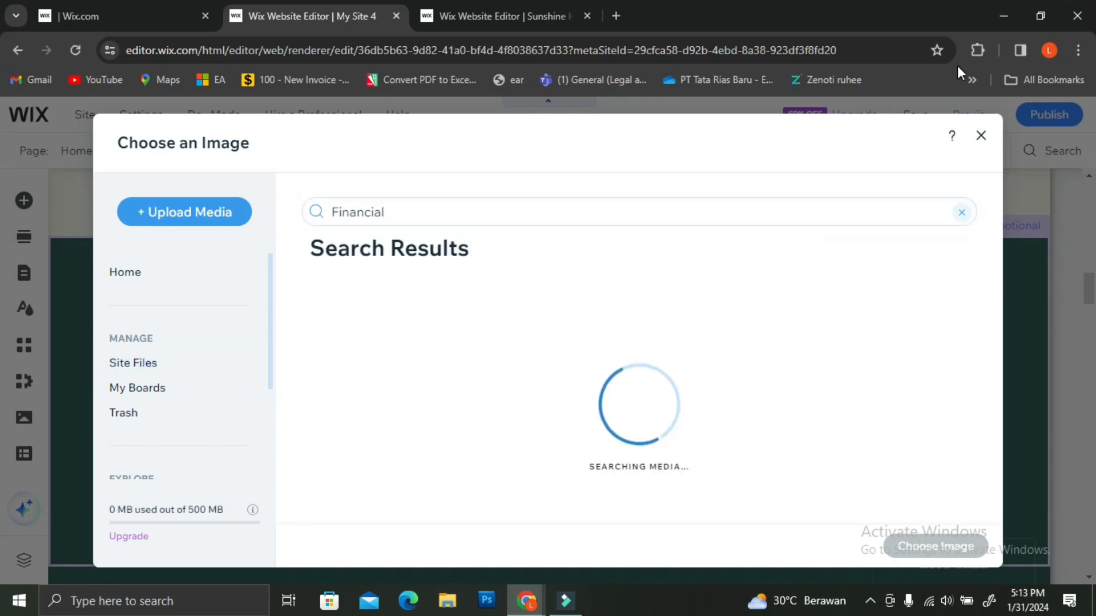
pyautogui.scroll(-2, 728, 377)
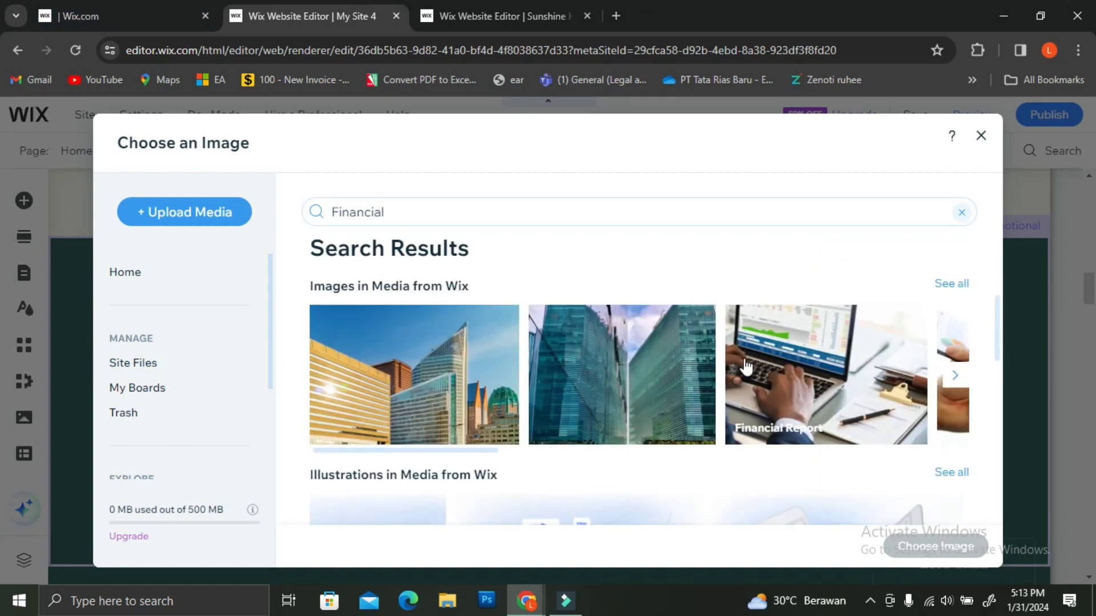
pyautogui.click(819, 375)
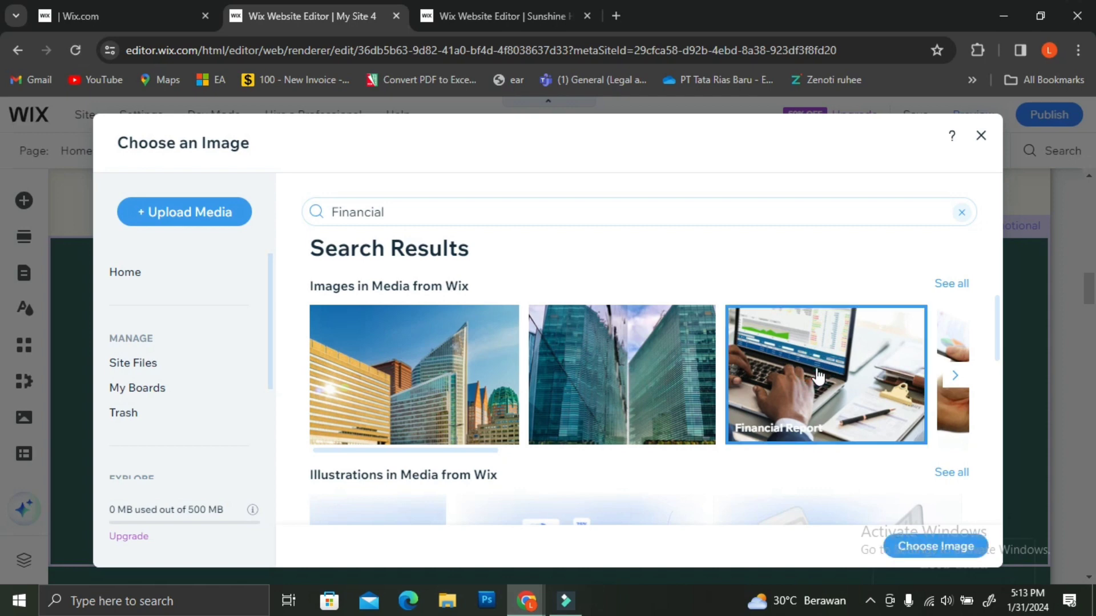
pyautogui.click(909, 546)
# - Replace the "WE DELIVER" text on the laptop-image box with "We Plan"
pyautogui.click(394, 452)
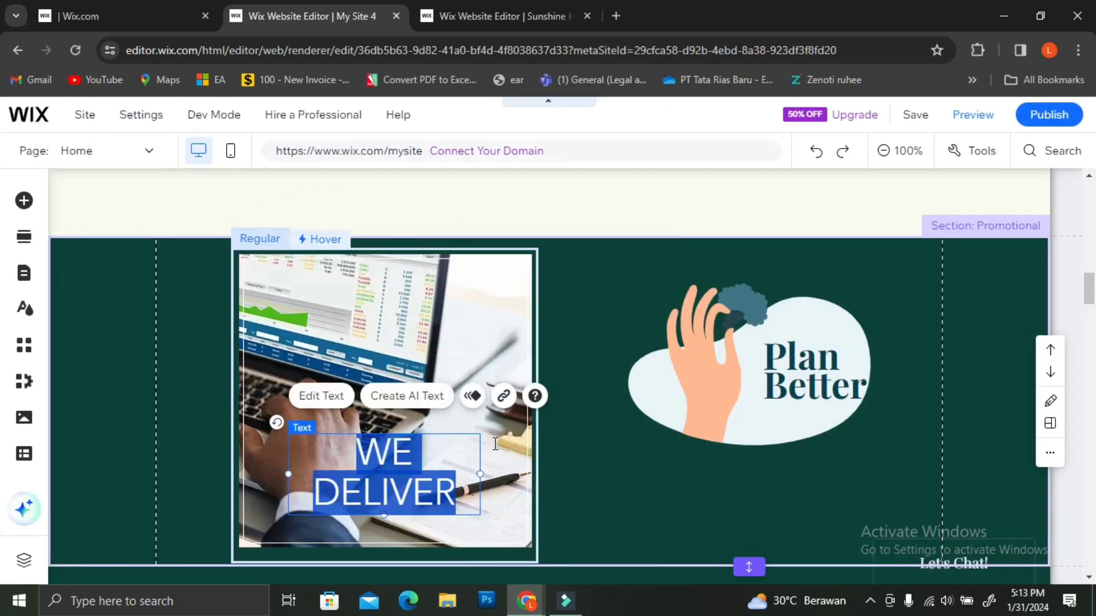
pyautogui.doubleClick(394, 452)
pyautogui.write('We Plan')
# - Set the "We Plan" text colour to black (#000000) and finish the text settings
pyautogui.click(729, 482)
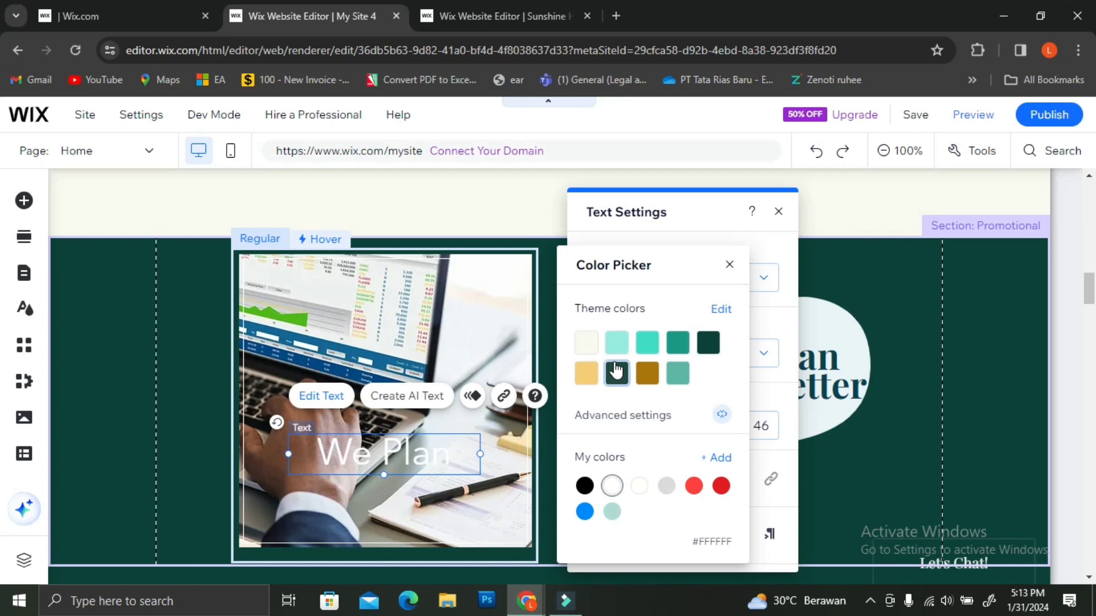
pyautogui.click(585, 485)
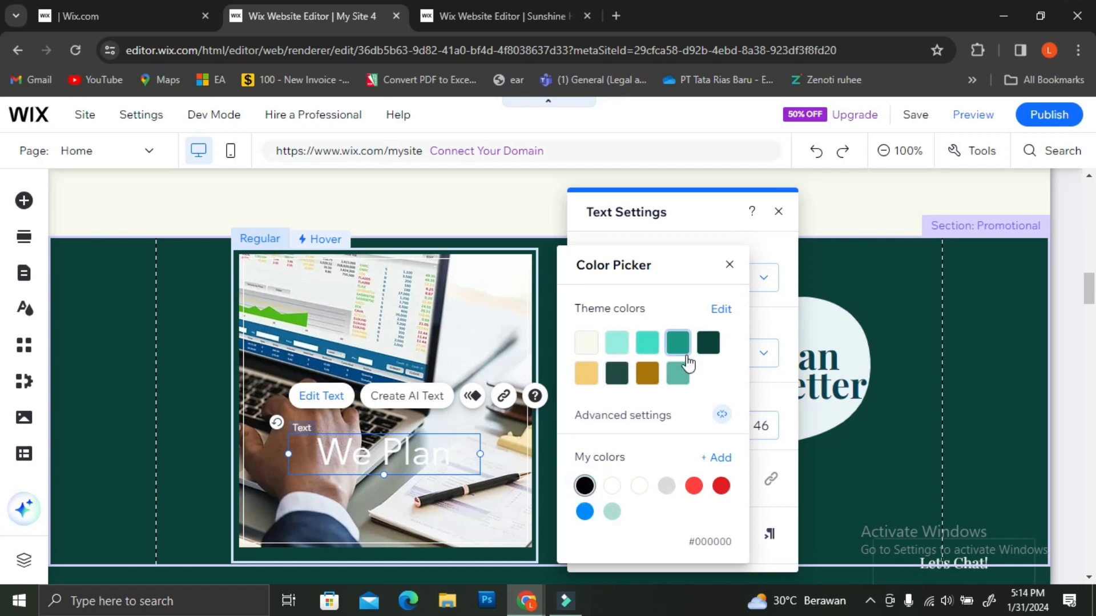
pyautogui.click(709, 344)
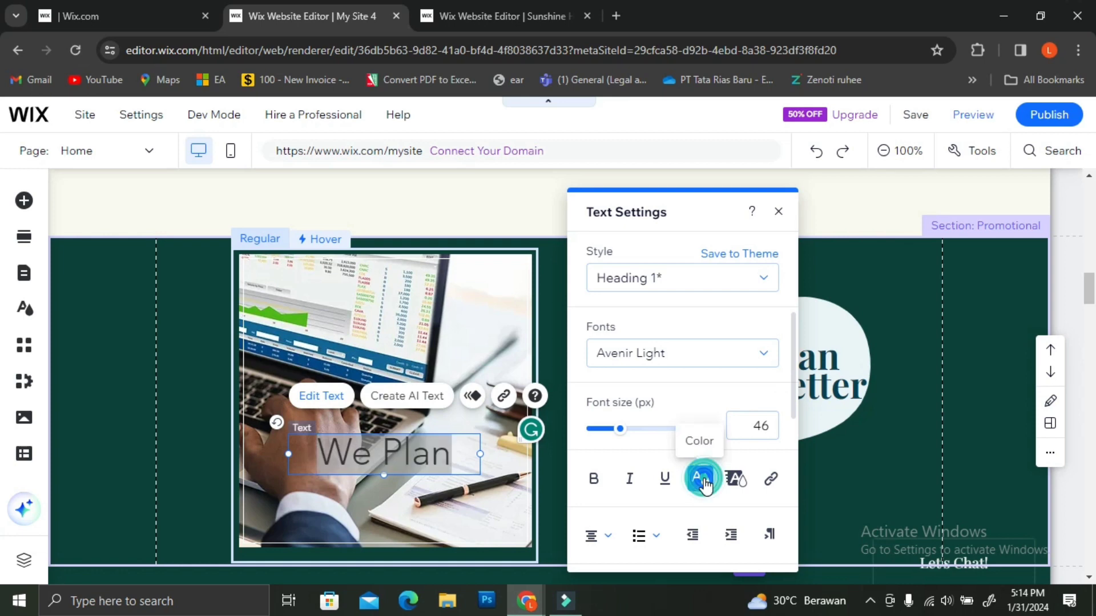
pyautogui.click(701, 477)
pyautogui.click(585, 484)
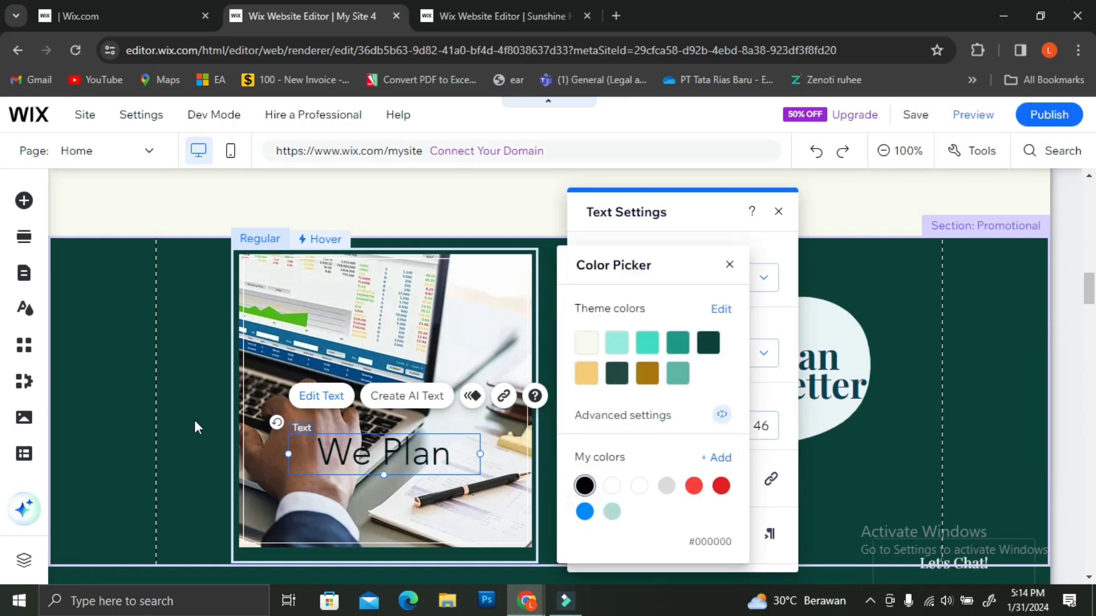
pyautogui.click(793, 243)
pyautogui.click(794, 242)
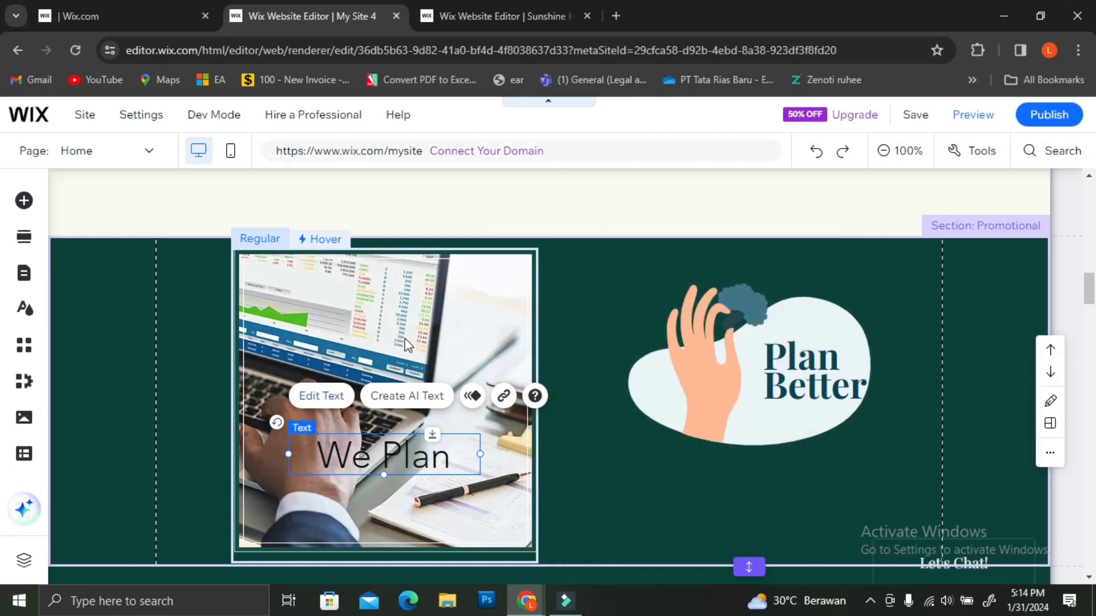
# - In the "We Plan" box's hover state, use the photo of two women at a laptop and crop it zoomed in on them
pyautogui.click(324, 239)
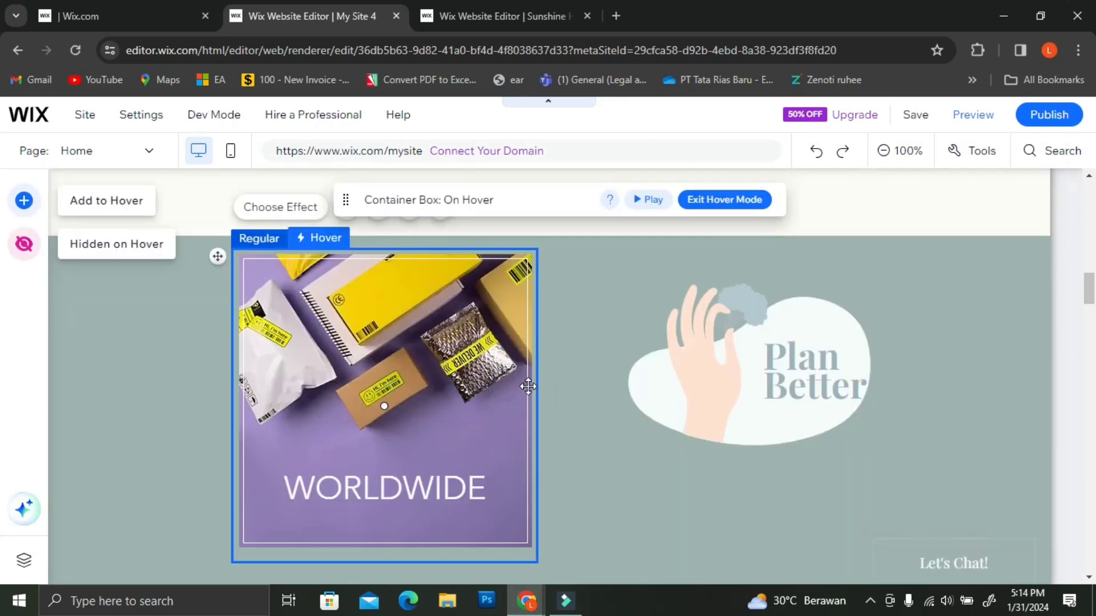
pyautogui.click(428, 353)
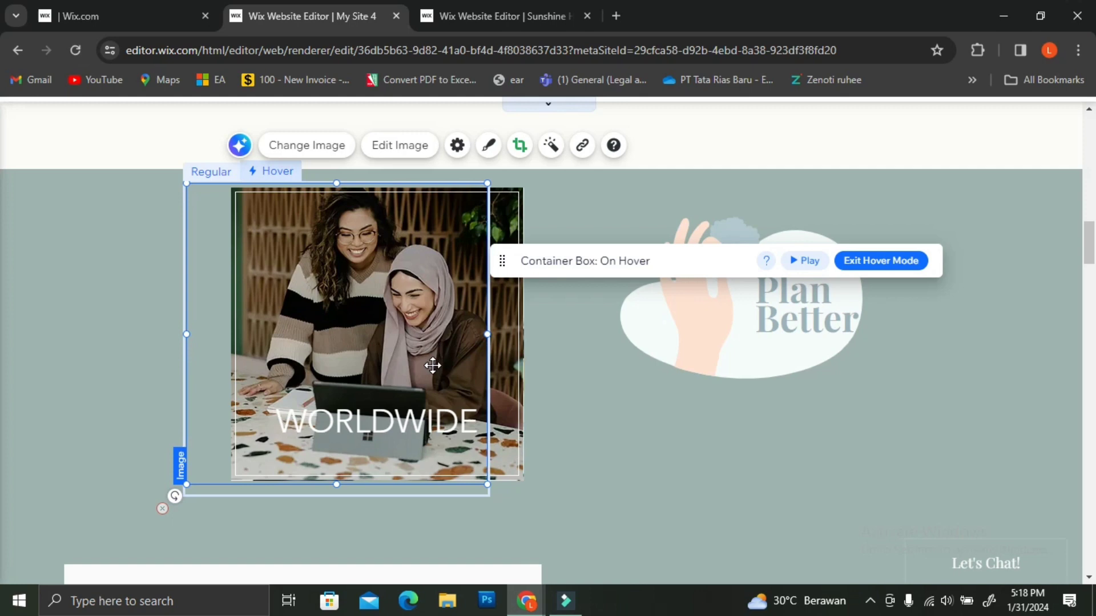
pyautogui.doubleClick(432, 366)
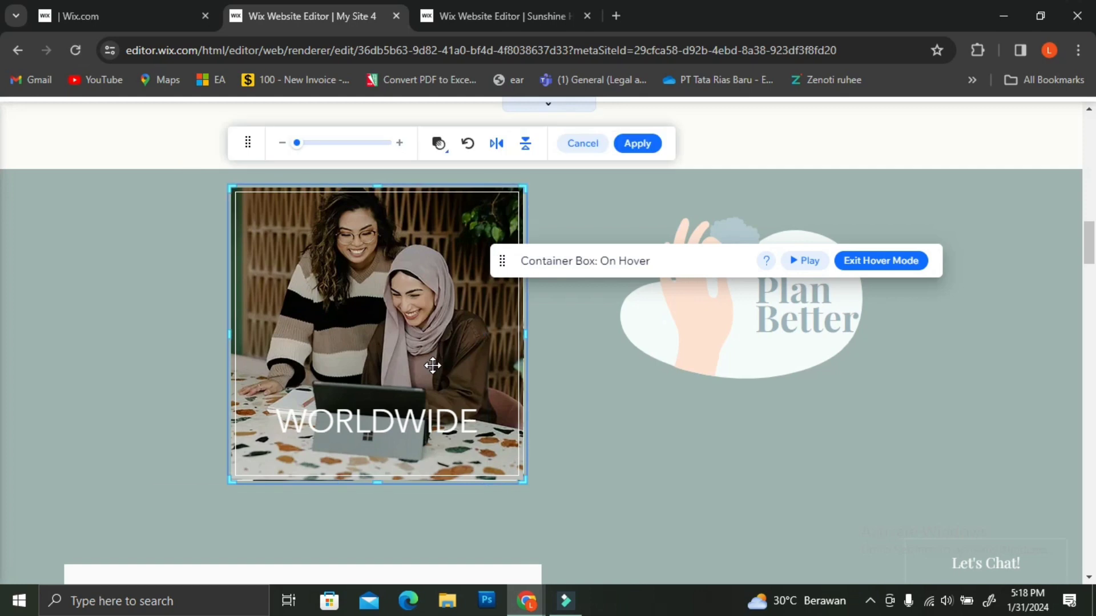
pyautogui.moveTo(434, 363)
pyautogui.mouseDown()
pyautogui.moveTo(423, 366)
pyautogui.moveTo(431, 373)
pyautogui.mouseUp()
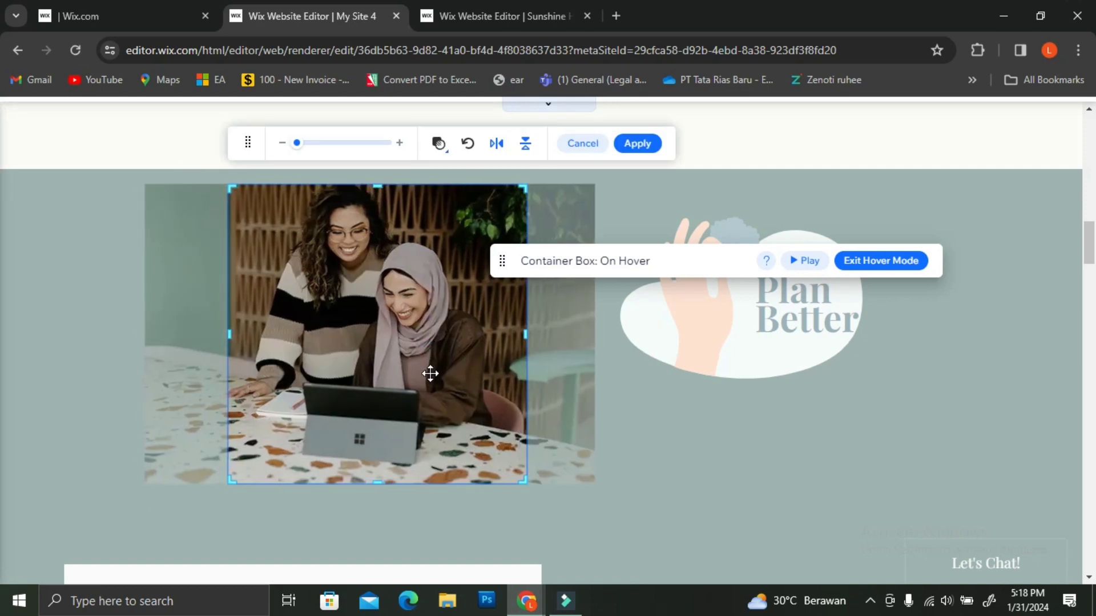
pyautogui.click(314, 143)
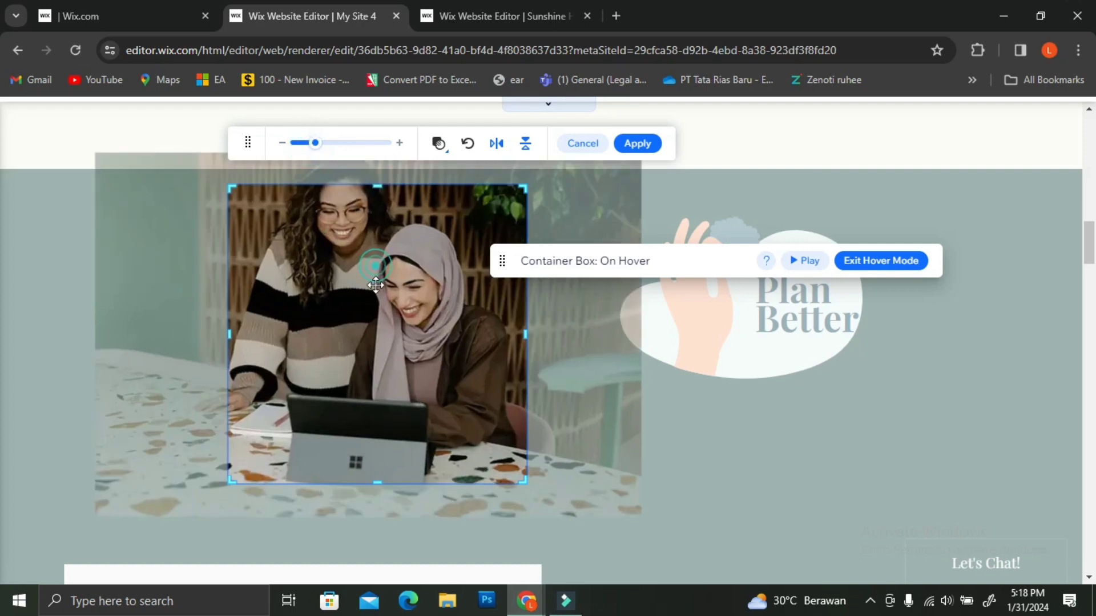
pyautogui.click(315, 144)
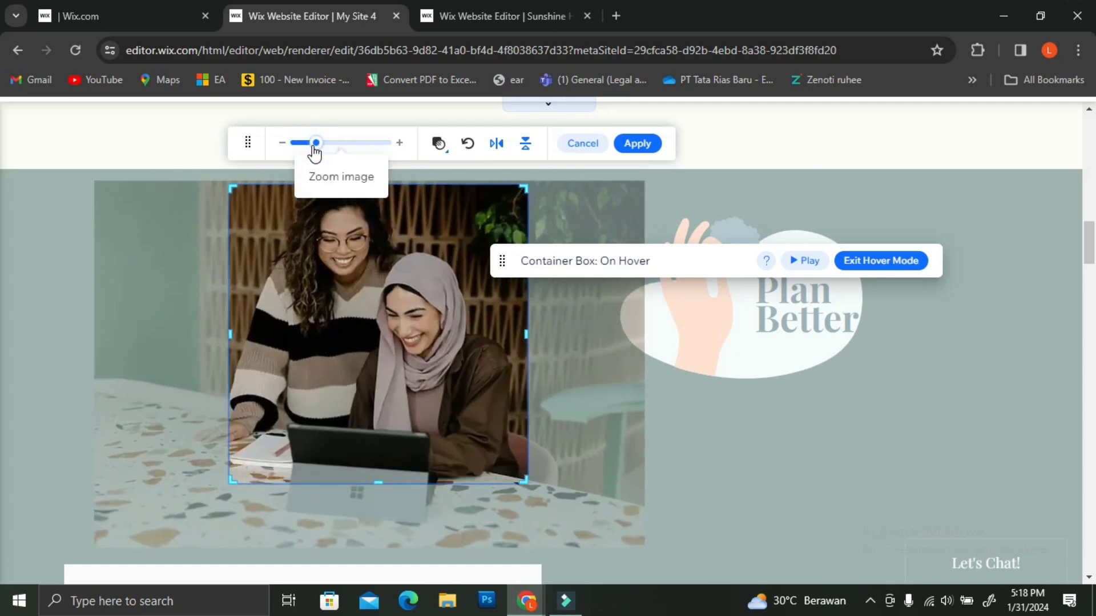
pyautogui.click(637, 144)
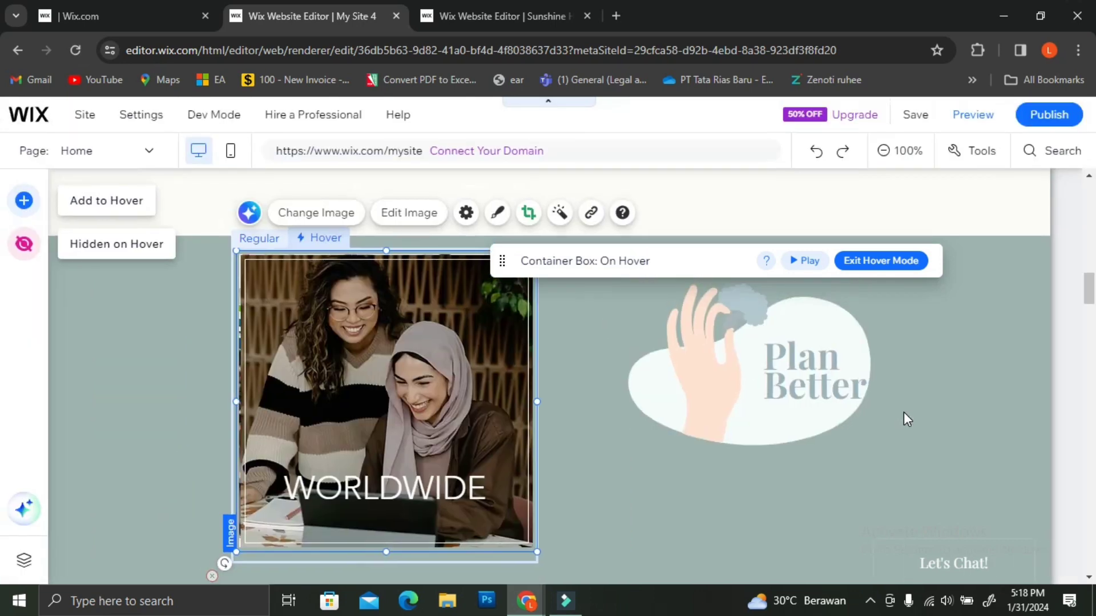
# - Replace the "WORLDWIDE" text in the box's hover state with "For YOU" and leave hover mode
pyautogui.click(274, 240)
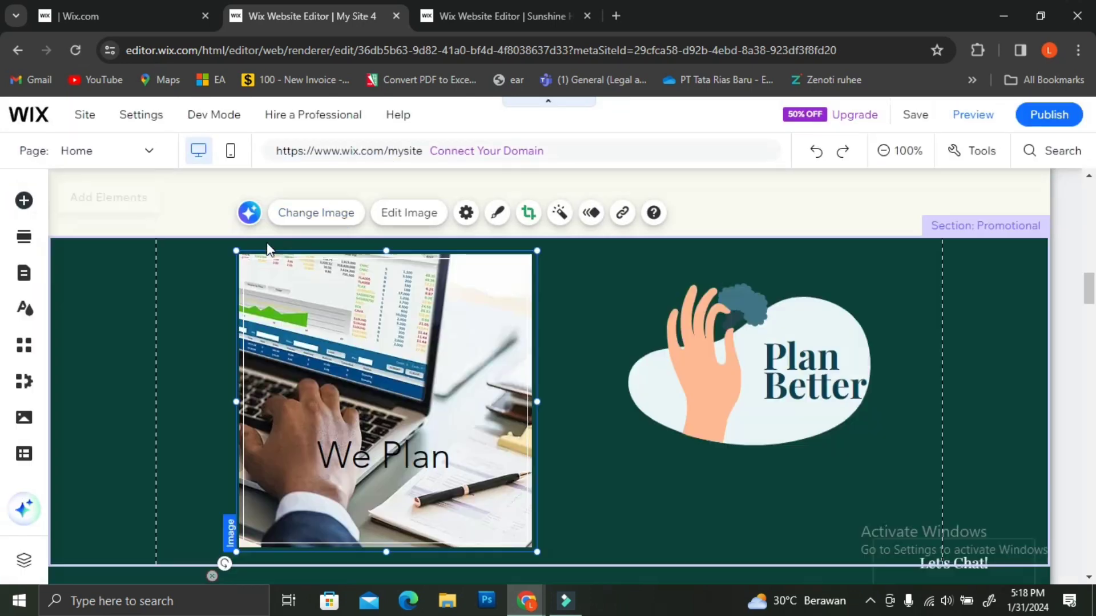
pyautogui.click(320, 238)
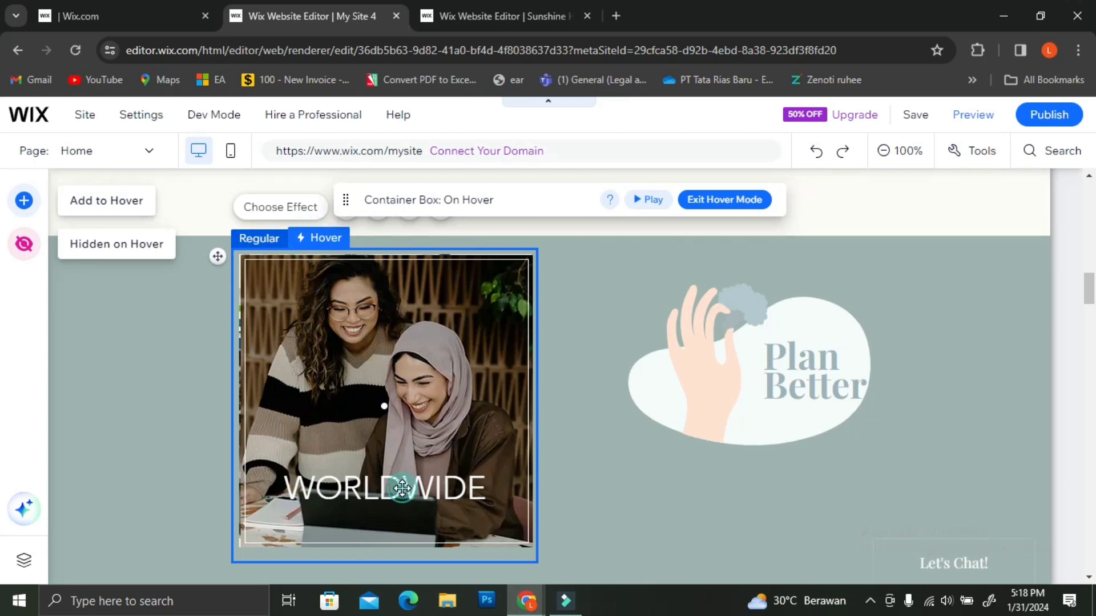
pyautogui.click(402, 488)
pyautogui.doubleClick(402, 488)
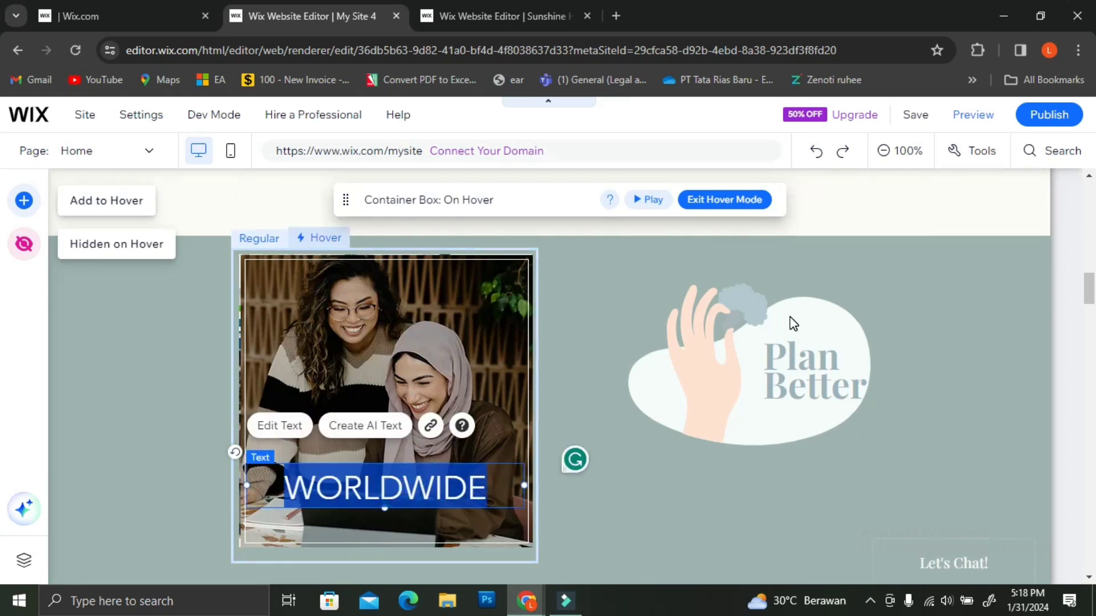
pyautogui.write('F')
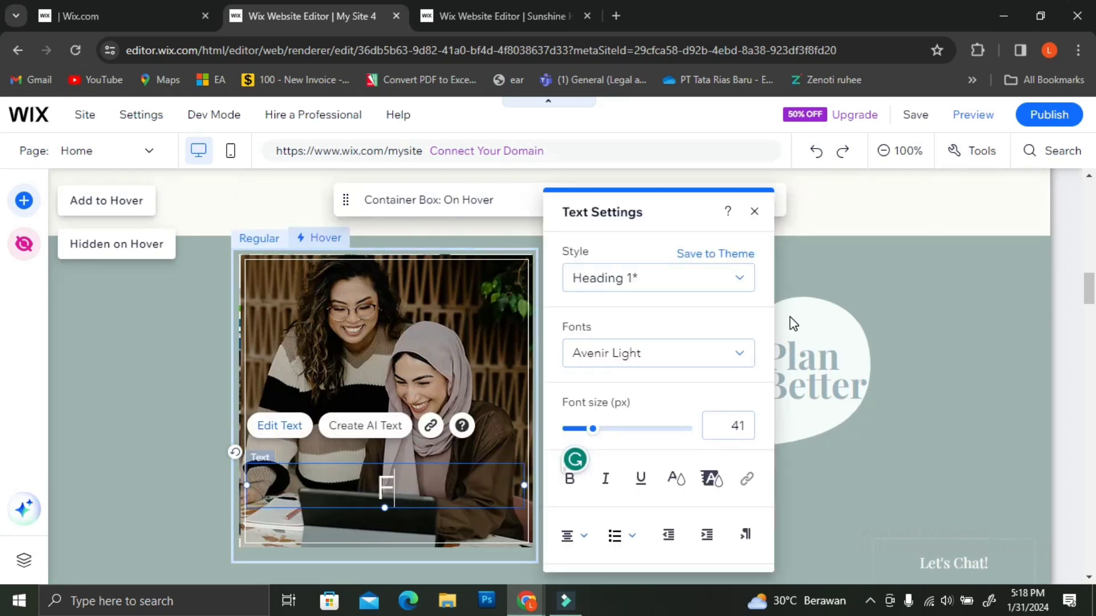
pyautogui.write('or YO')
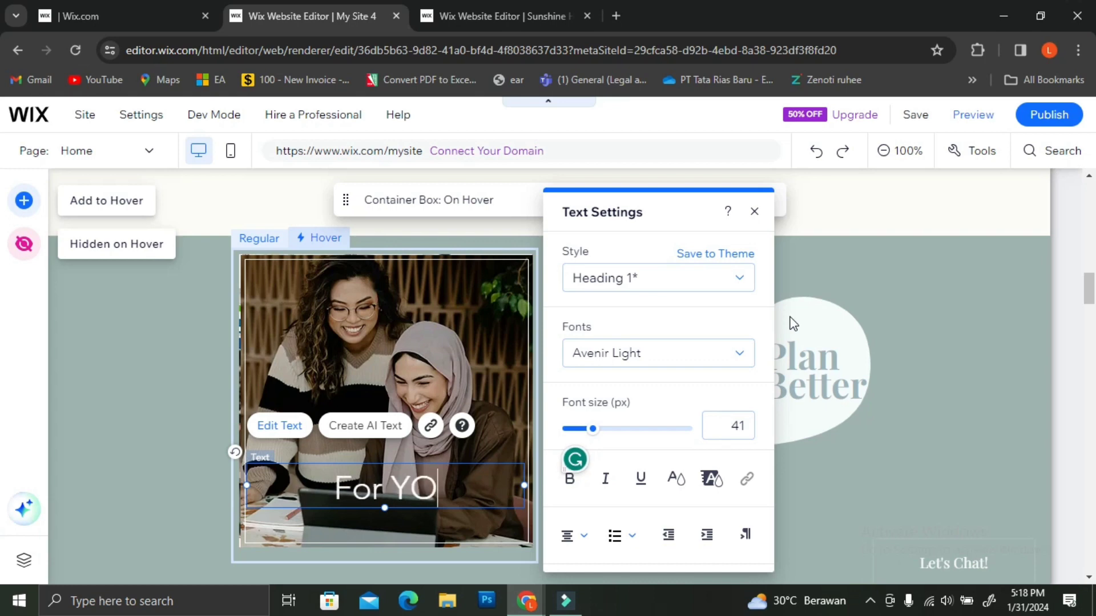
pyautogui.write('U')
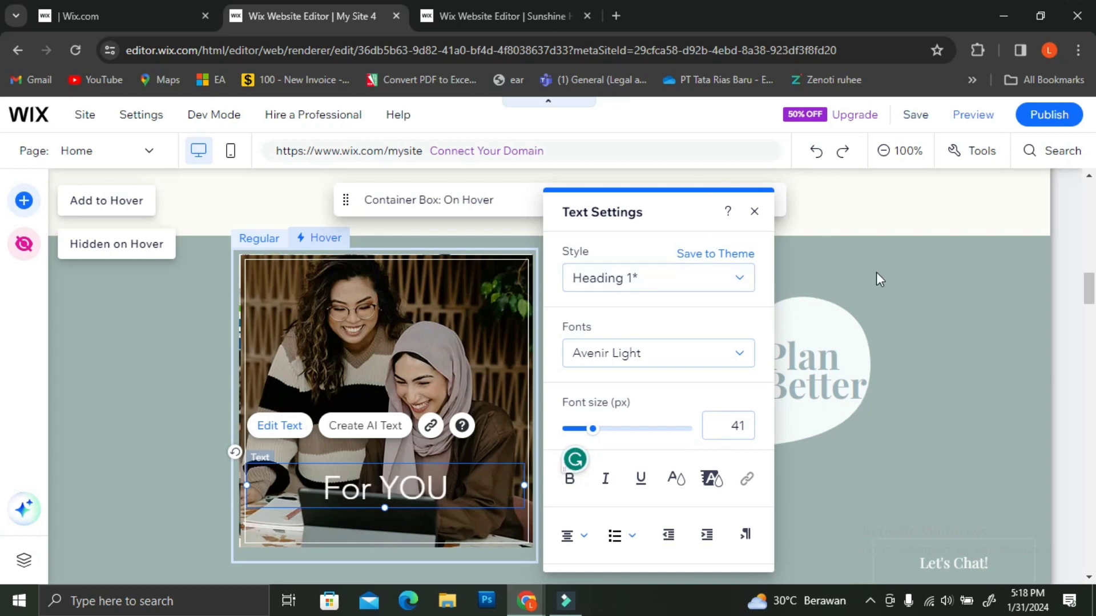
pyautogui.click(912, 276)
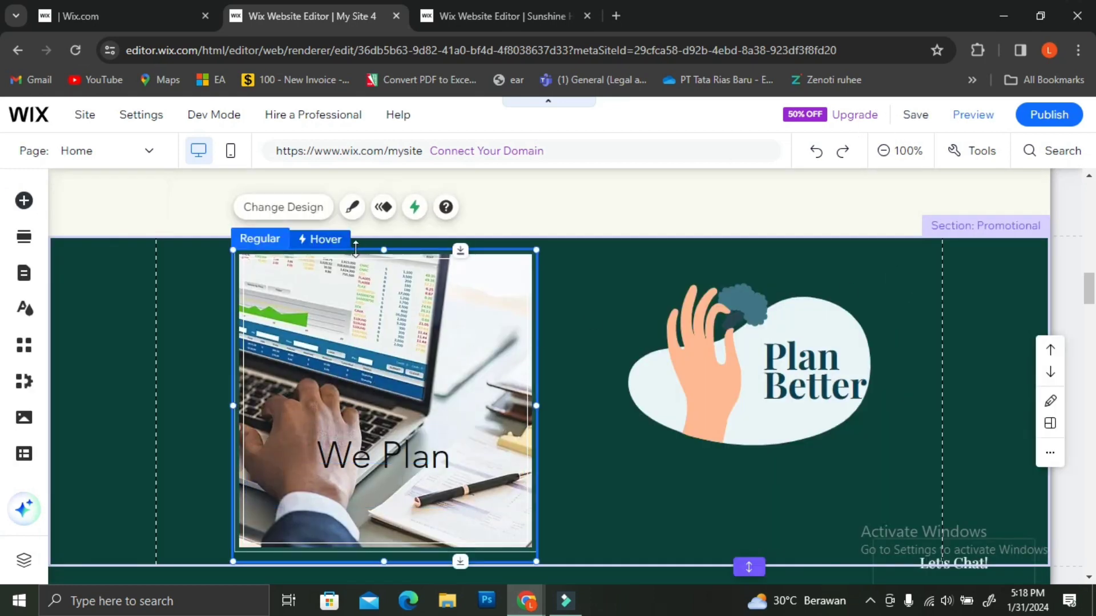
# - Compare the regular and hover states of the "We Plan" box
pyautogui.click(320, 239)
pyautogui.click(279, 240)
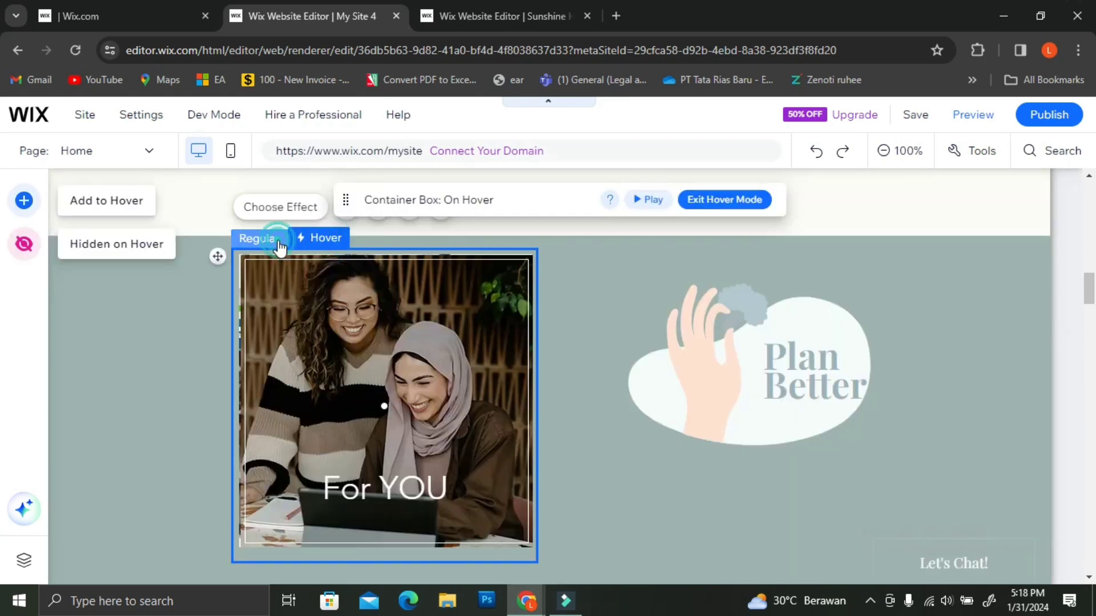
pyautogui.scroll(1, 360, 233)
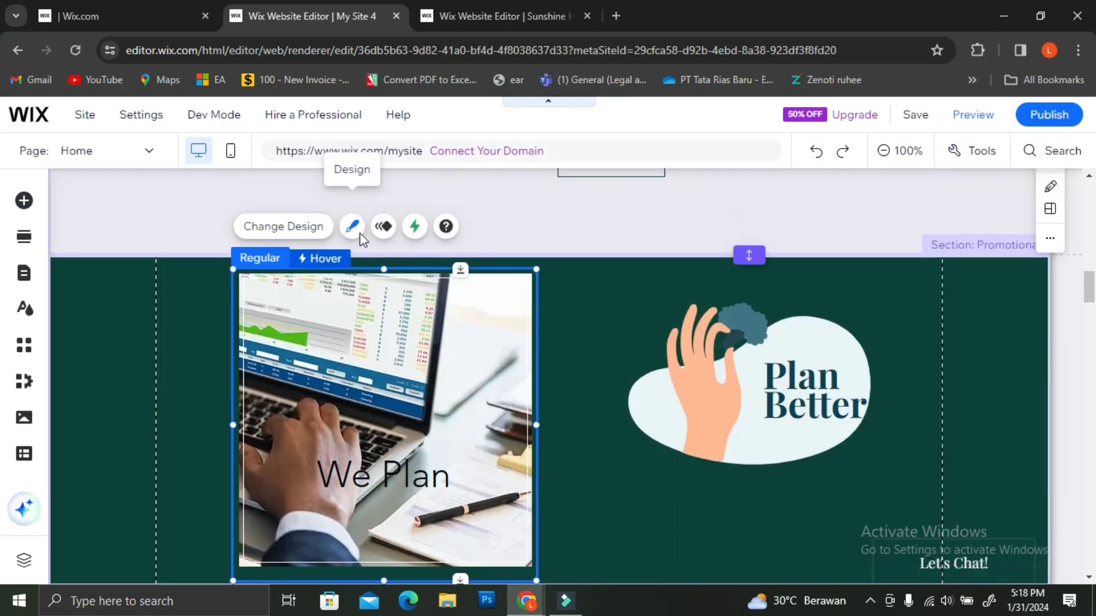
pyautogui.scroll(1, 356, 316)
pyautogui.scroll(-2, 377, 336)
pyautogui.click(395, 353)
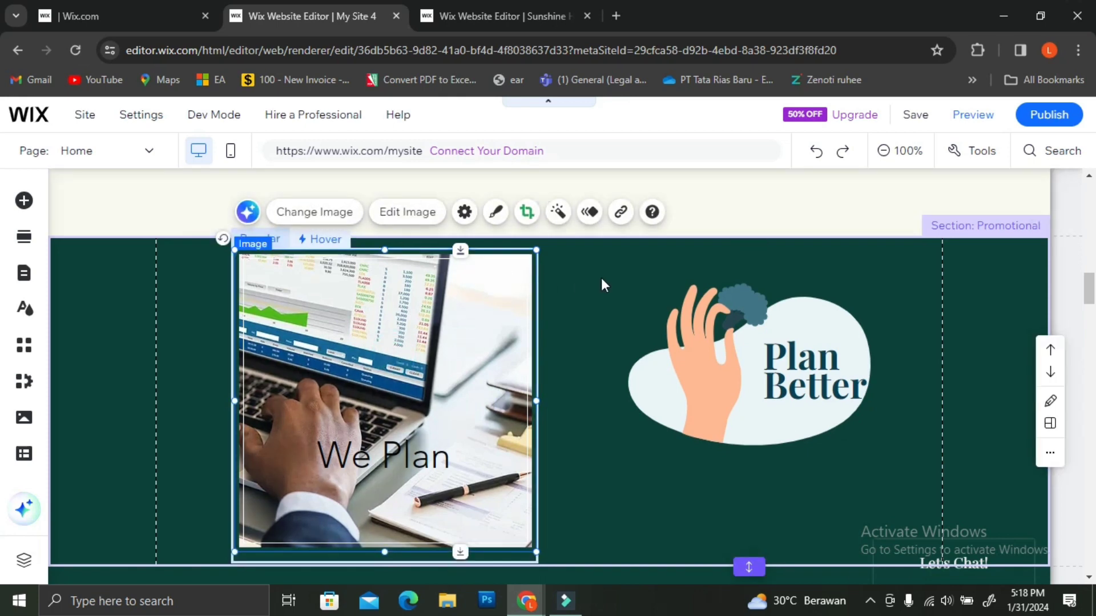
# - Play the hover animation of the "We Plan" box and leave hover mode
pyautogui.click(328, 239)
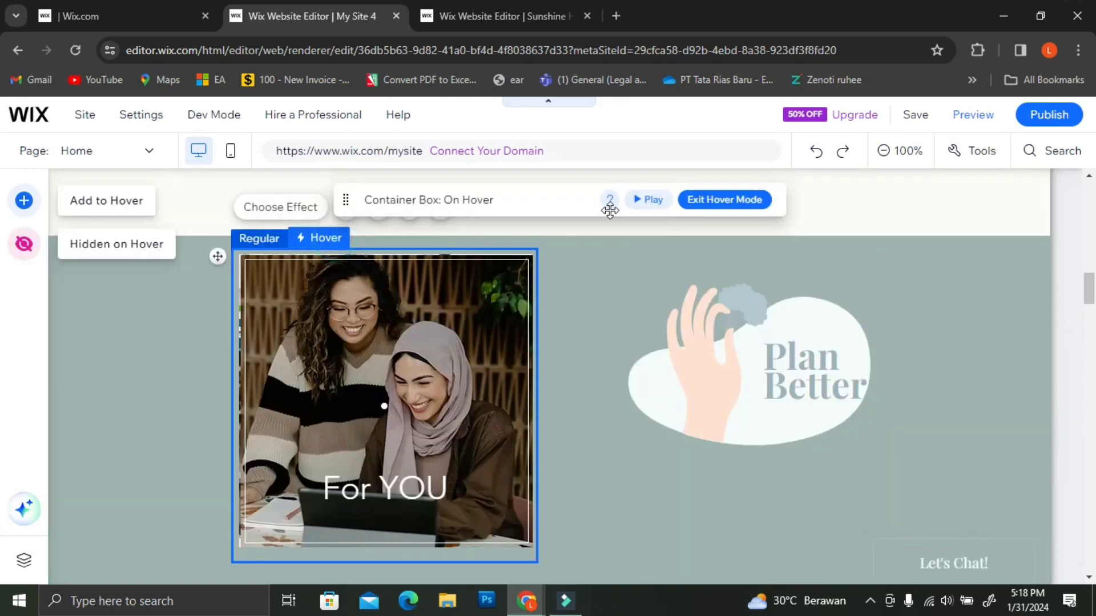
pyautogui.click(644, 201)
pyautogui.click(640, 201)
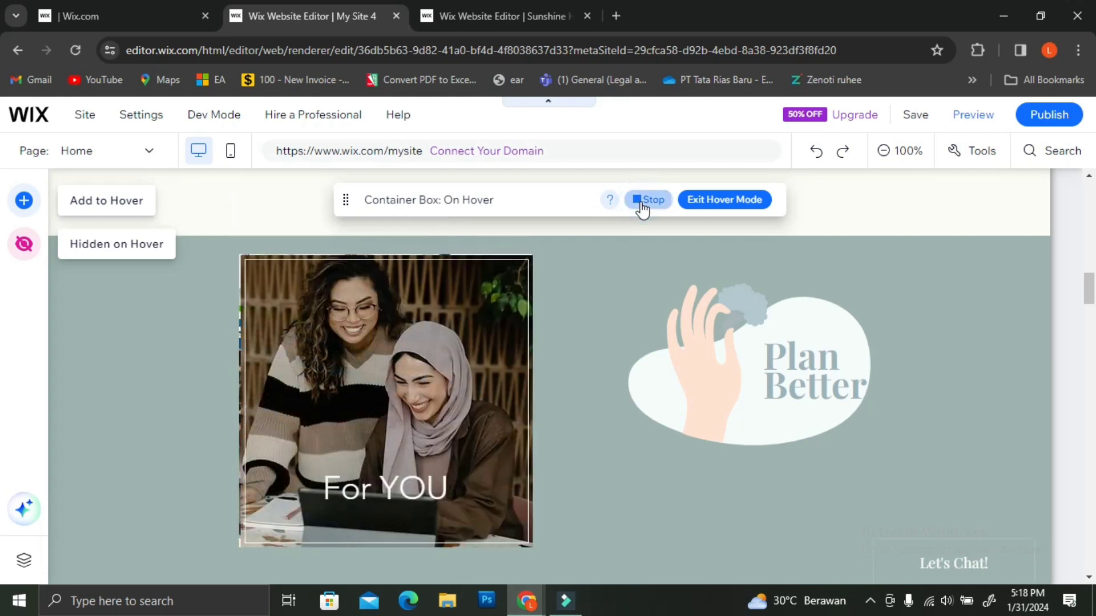
pyautogui.click(641, 201)
pyautogui.click(641, 202)
pyautogui.click(705, 200)
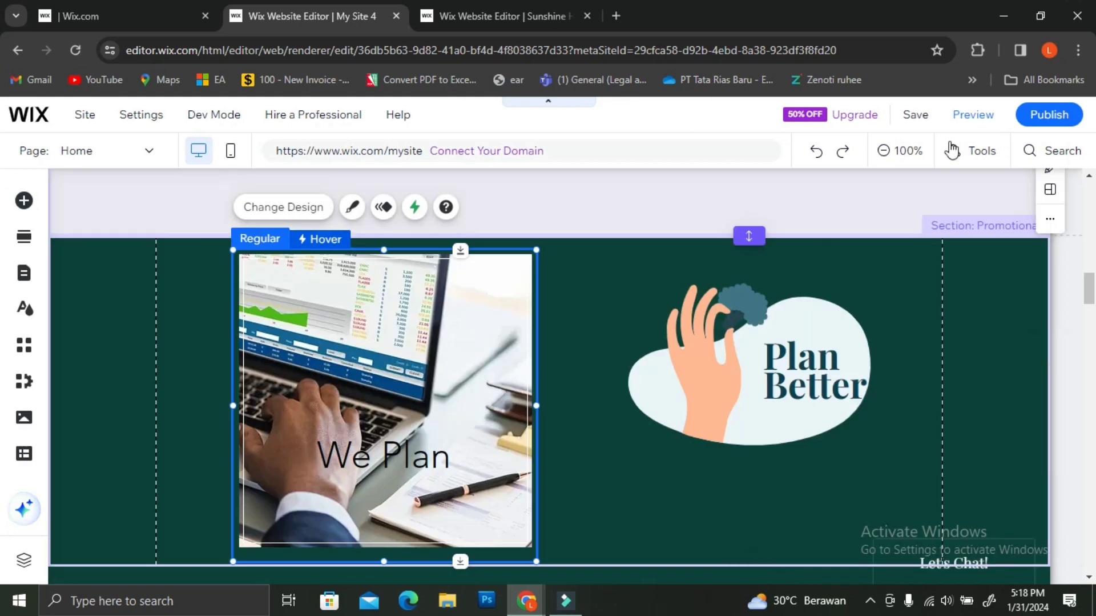
# - Preview the site and examine both hover boxes in the Promotional section
pyautogui.click(967, 116)
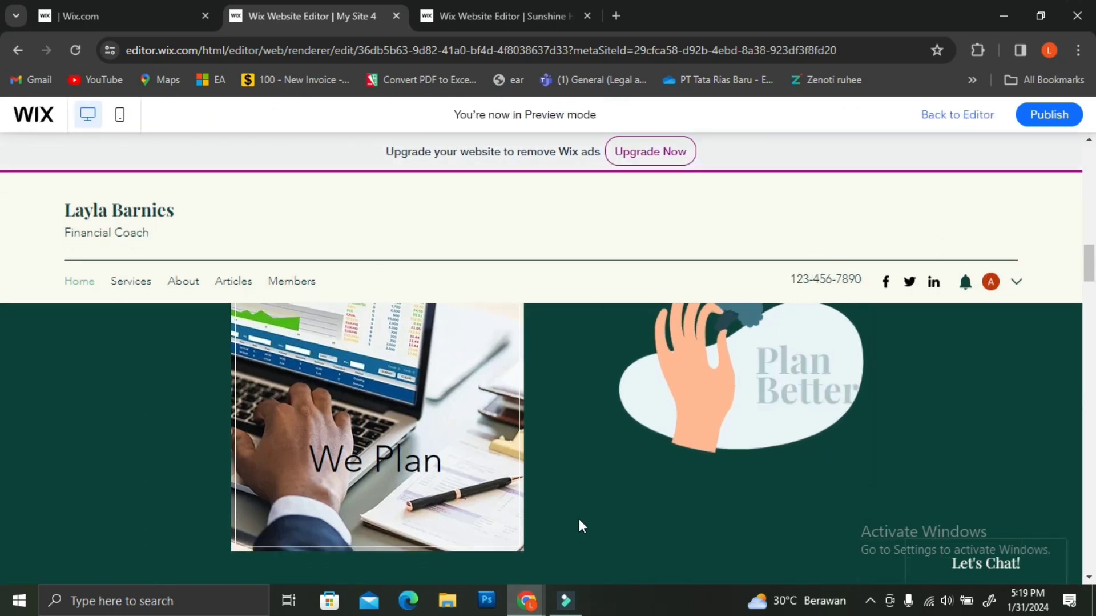
pyautogui.scroll(2, 718, 419)
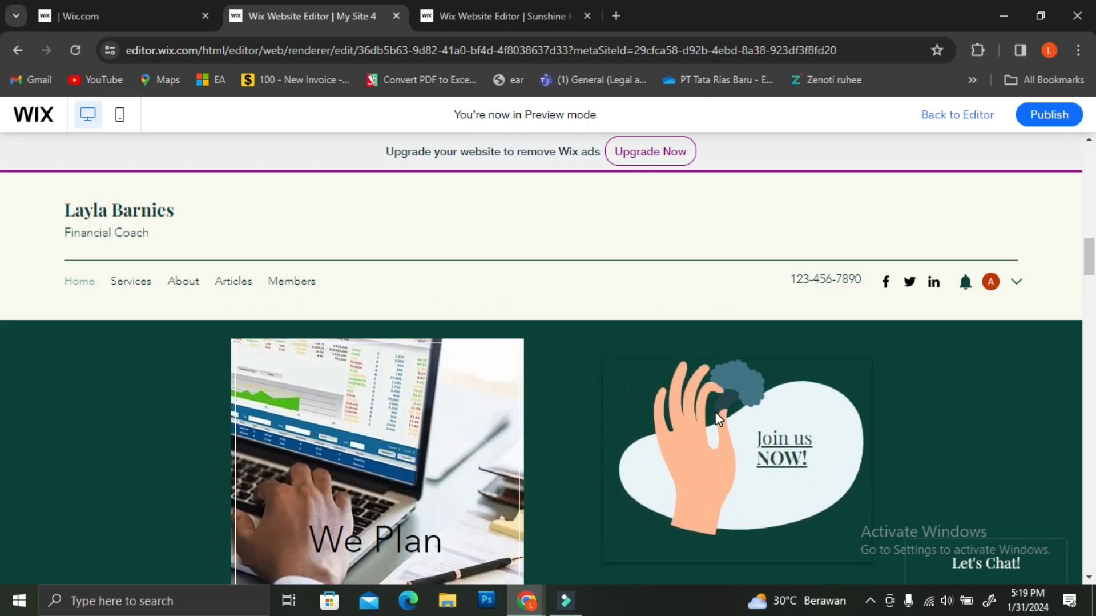